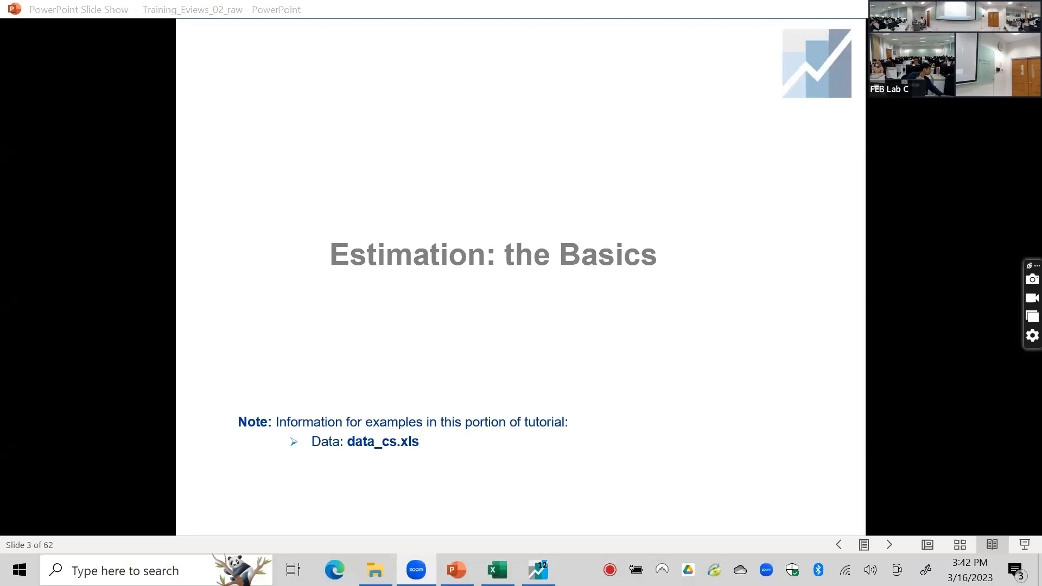
left_click(822, 28)
left_click(840, 279)
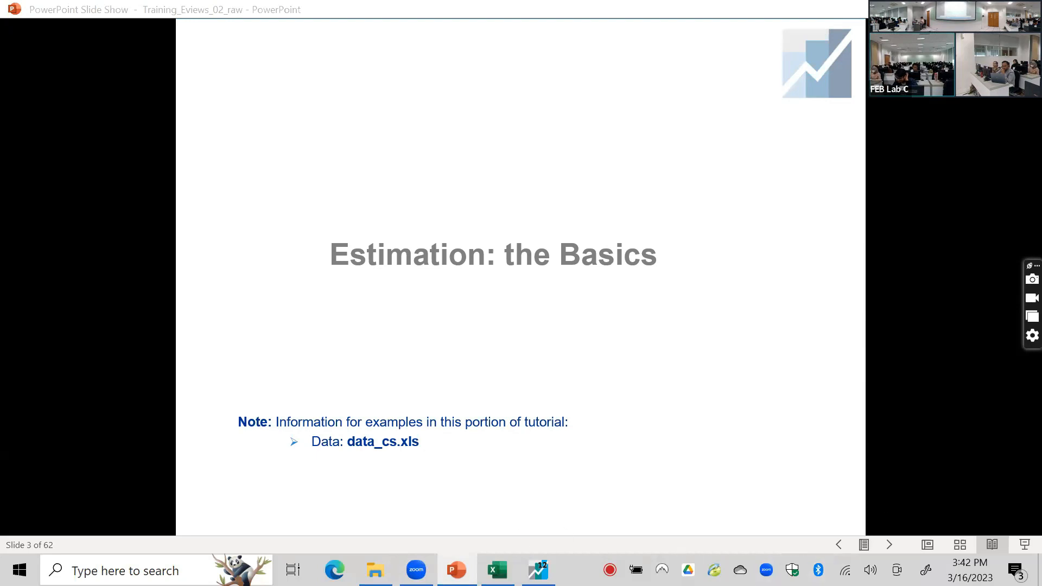
Switch to EViews and look through its help resources, including the PDF documentation and online tutorials
left_click(539, 570)
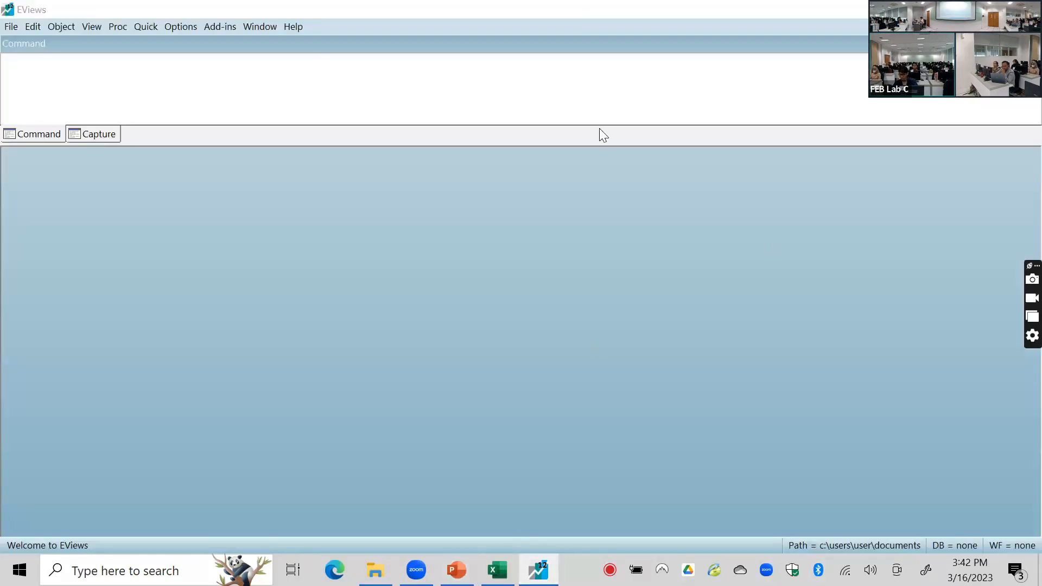
left_click(294, 27)
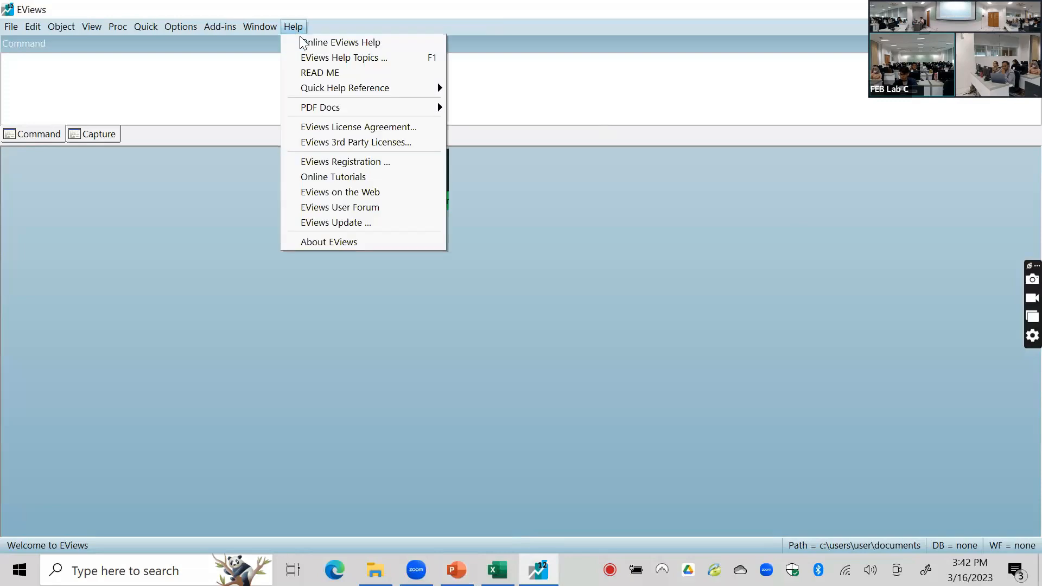
mouse_move(358, 112)
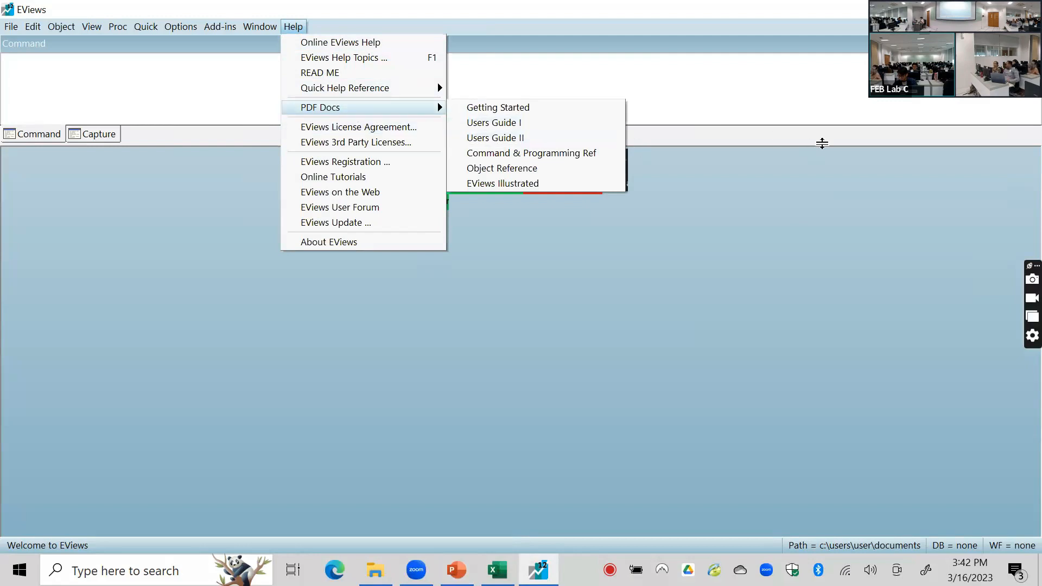
left_click(821, 143)
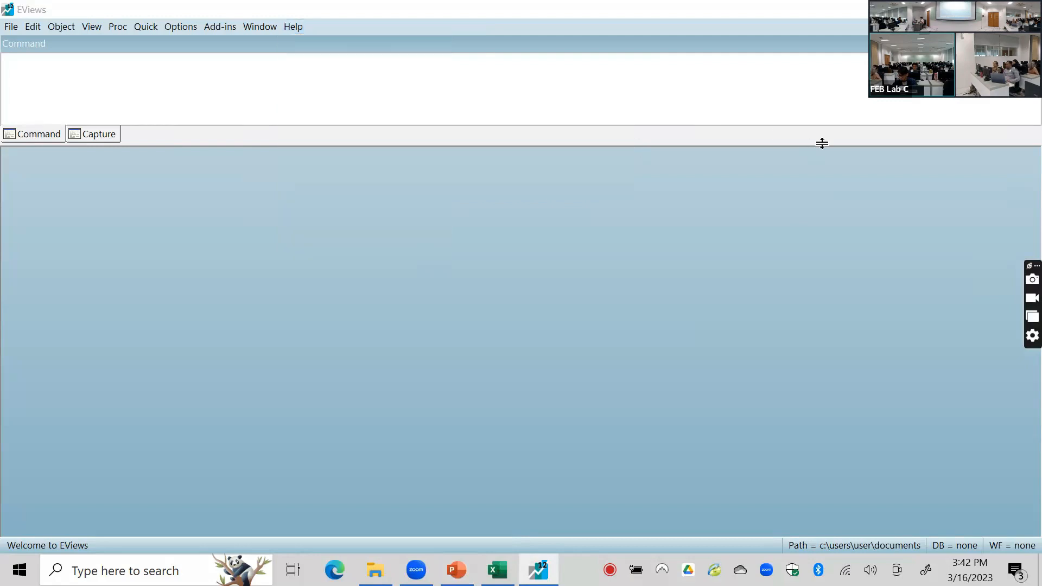
left_click(295, 29)
mouse_move(376, 105)
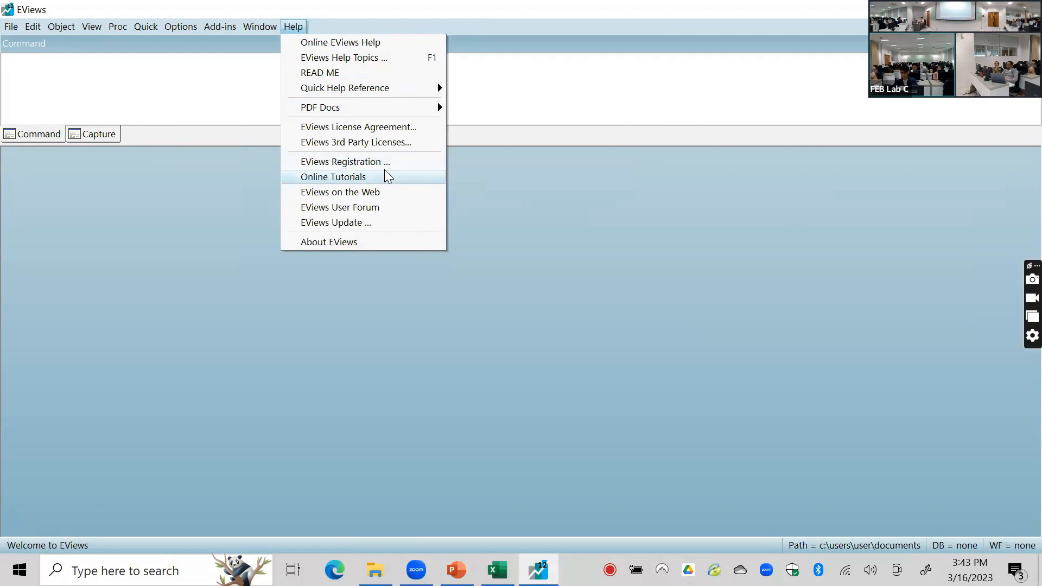
left_click(540, 248)
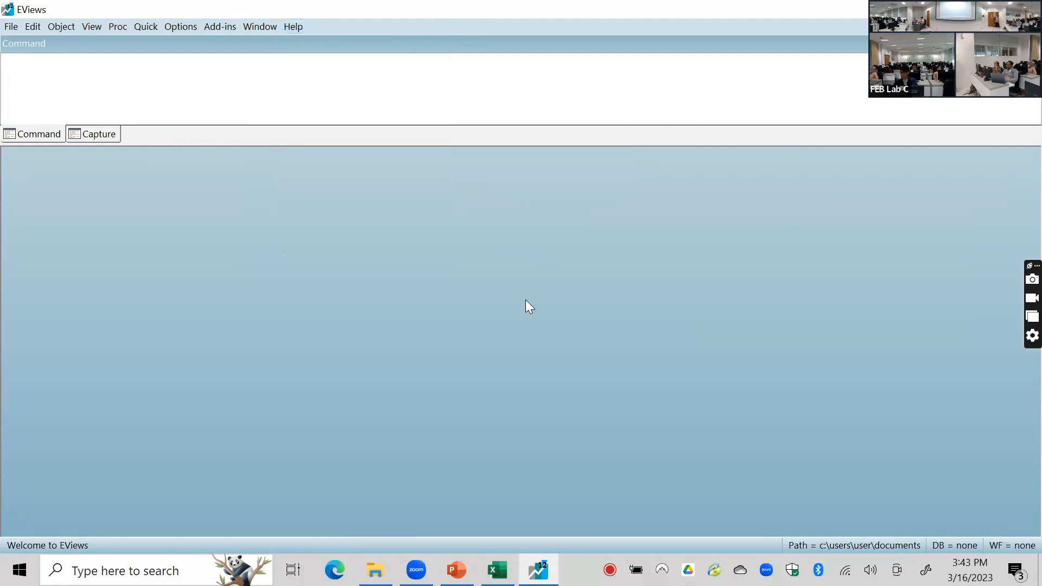
Switch to the data_cs workbook in Excel and review the wealth, income, married, male, age and fsize columns one by one
left_click(457, 570)
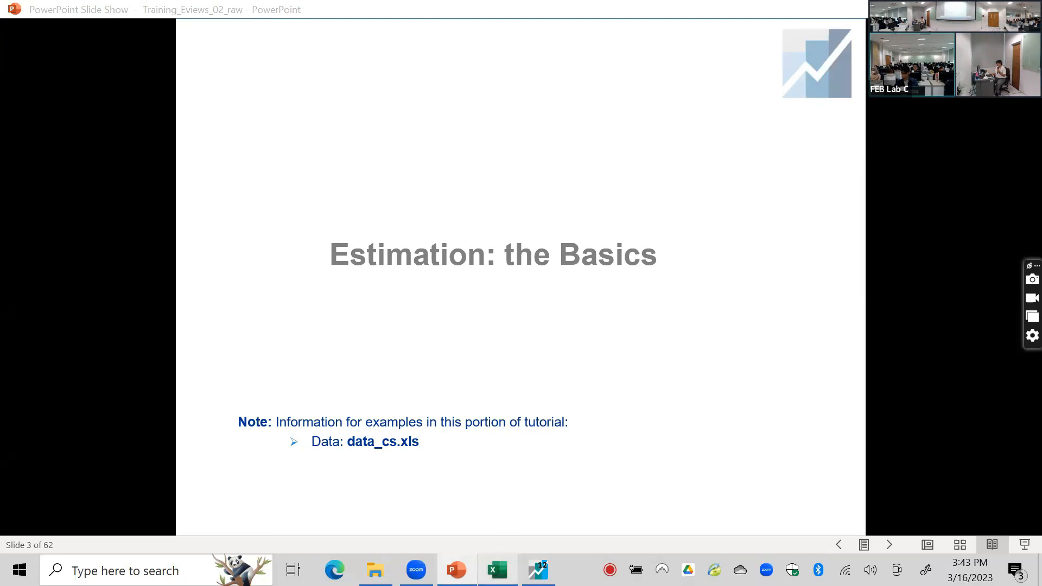
mouse_move(497, 570)
left_click(491, 504)
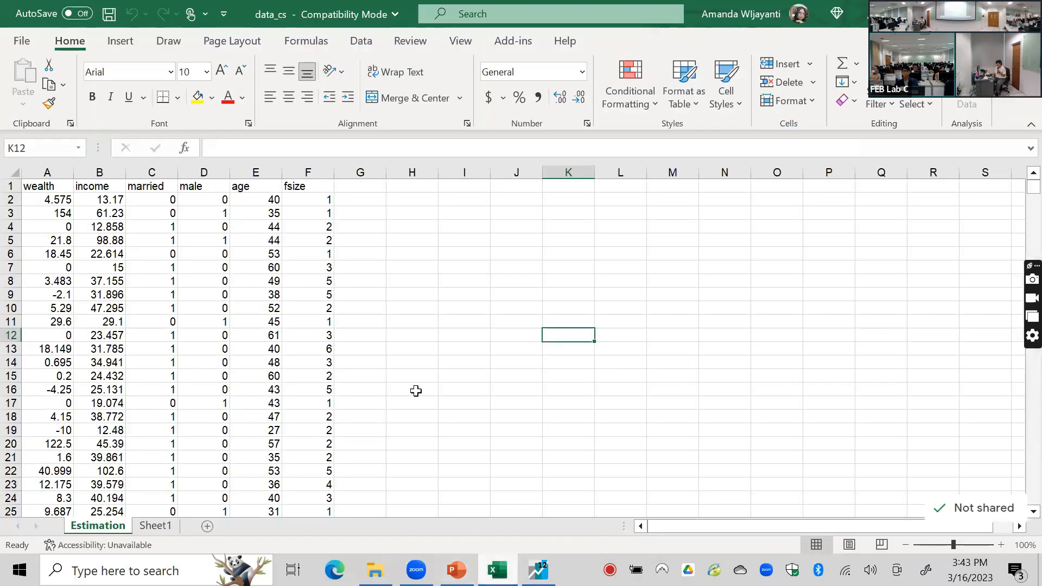
left_click(426, 359)
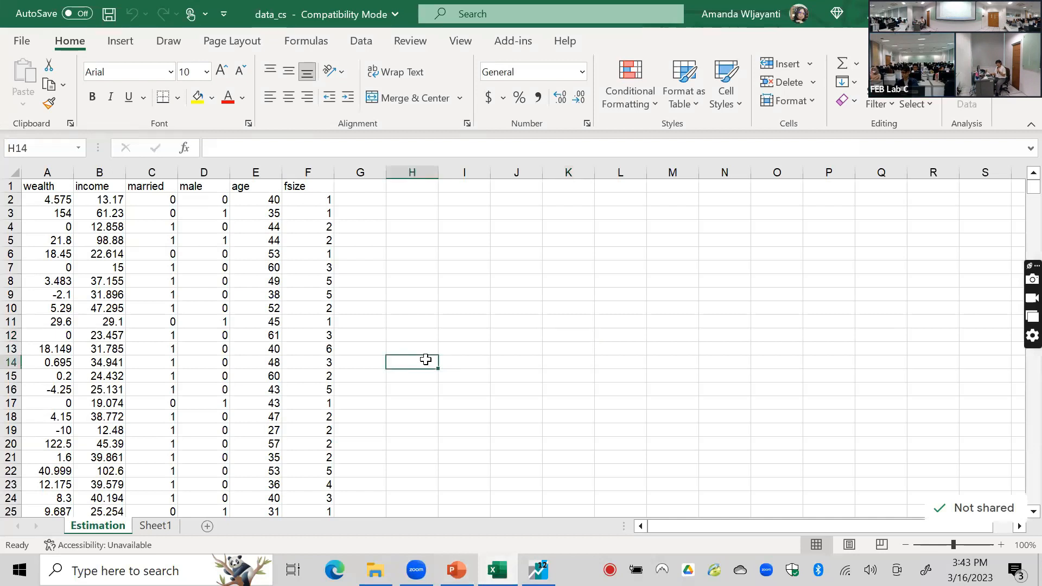
left_click(419, 278)
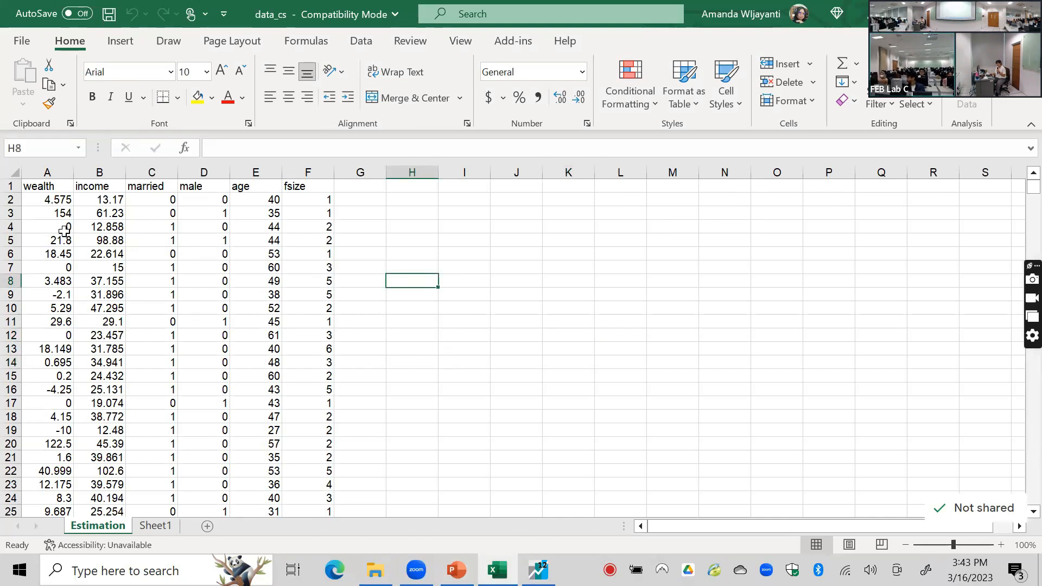
left_click(43, 167)
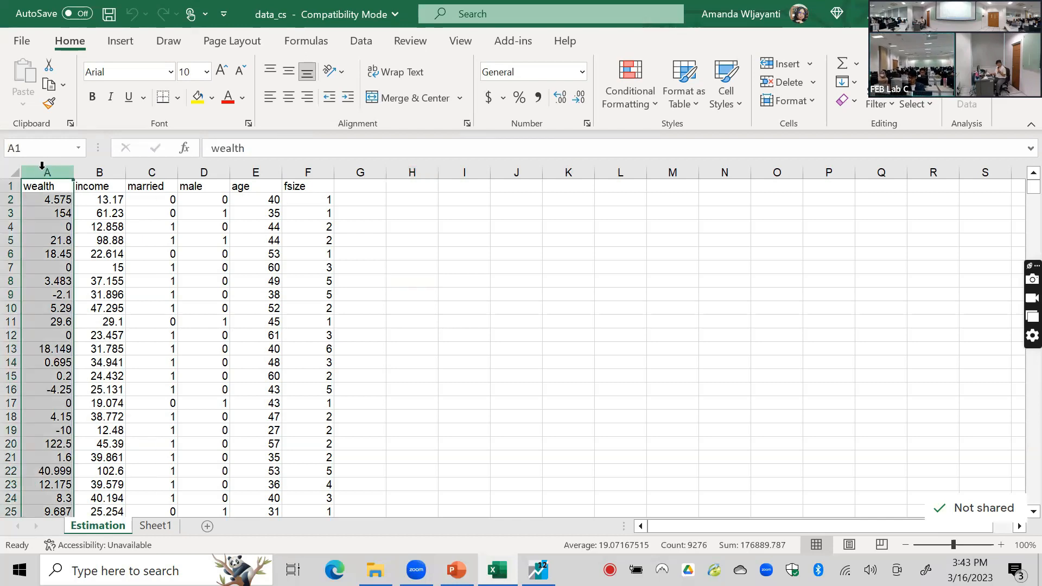
left_click(98, 170)
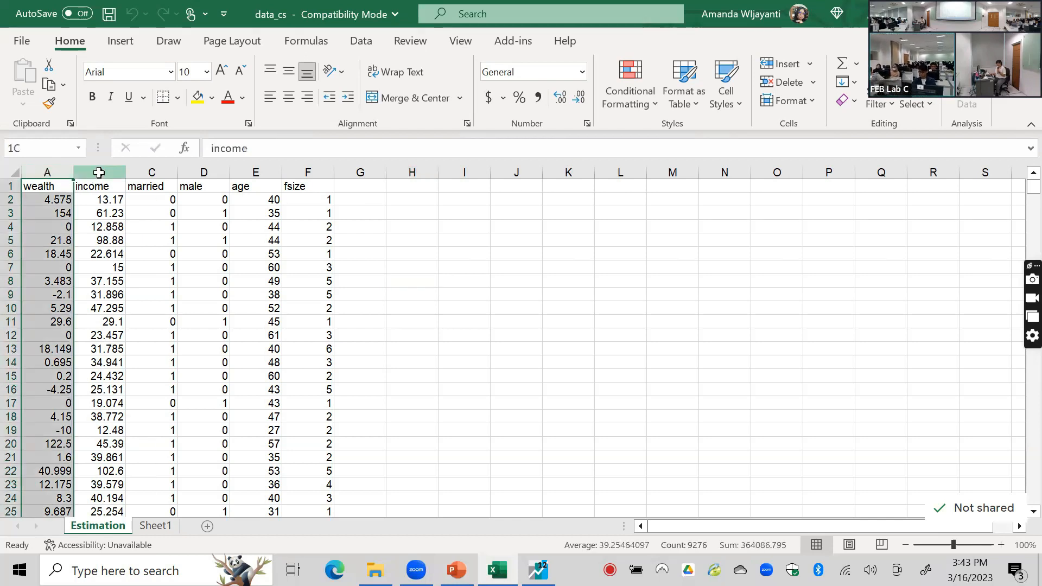
left_click(144, 167)
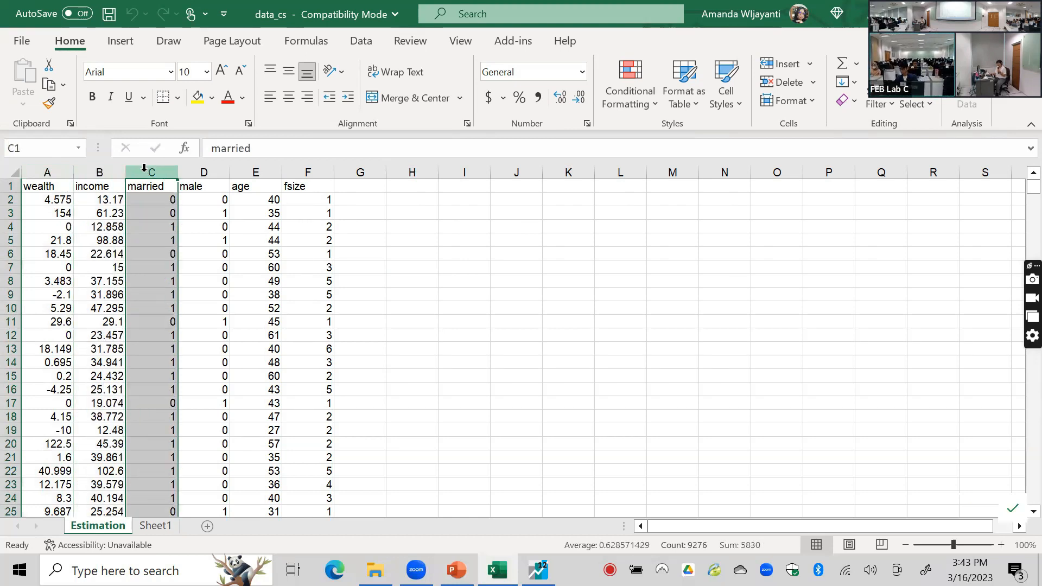
left_click(198, 167)
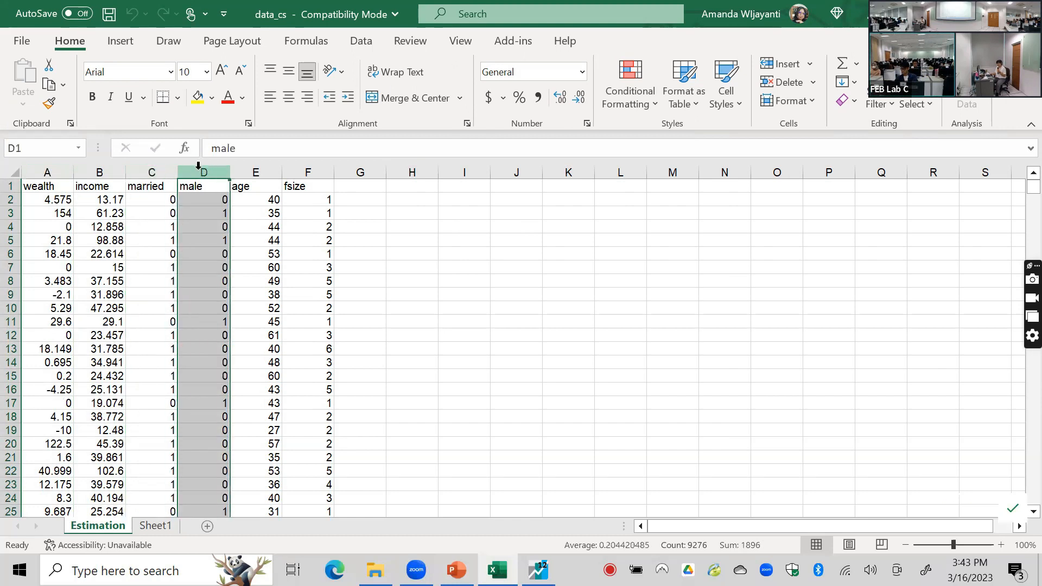
left_click(249, 170)
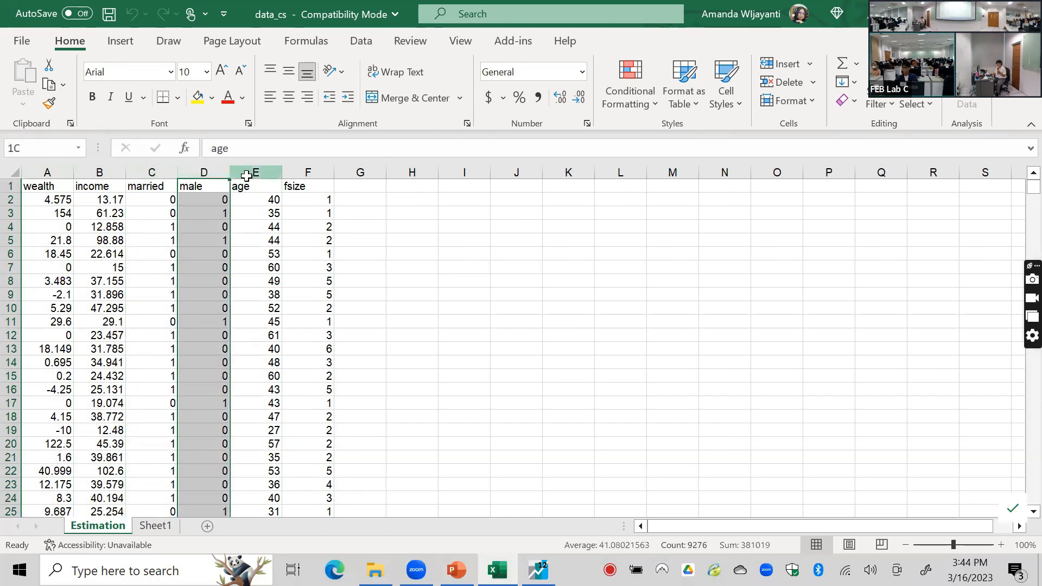
left_click(308, 168)
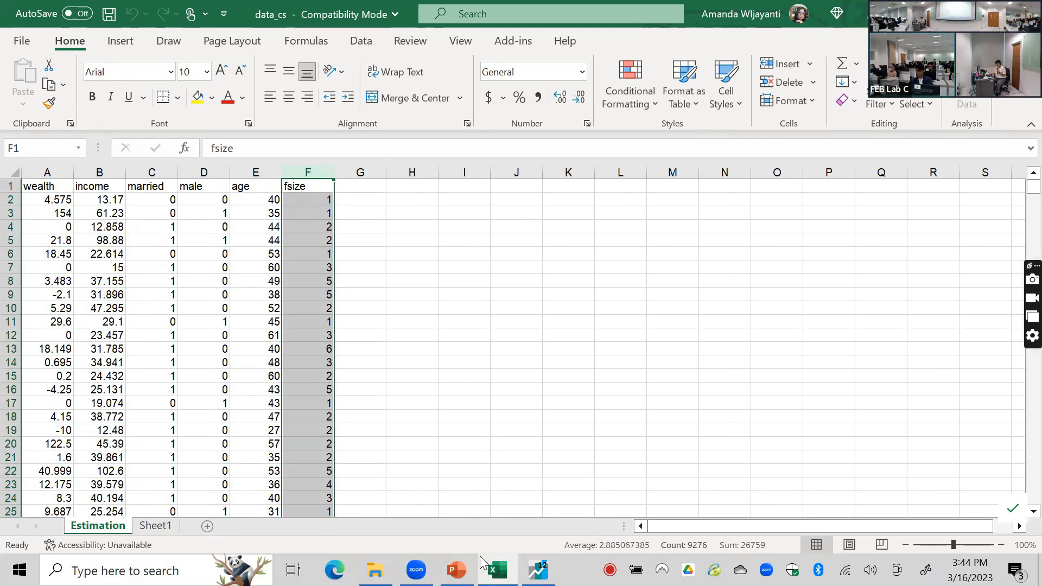
Check the slide show briefly, return to the data_cs workbook and examine the married and male columns
left_click(457, 569)
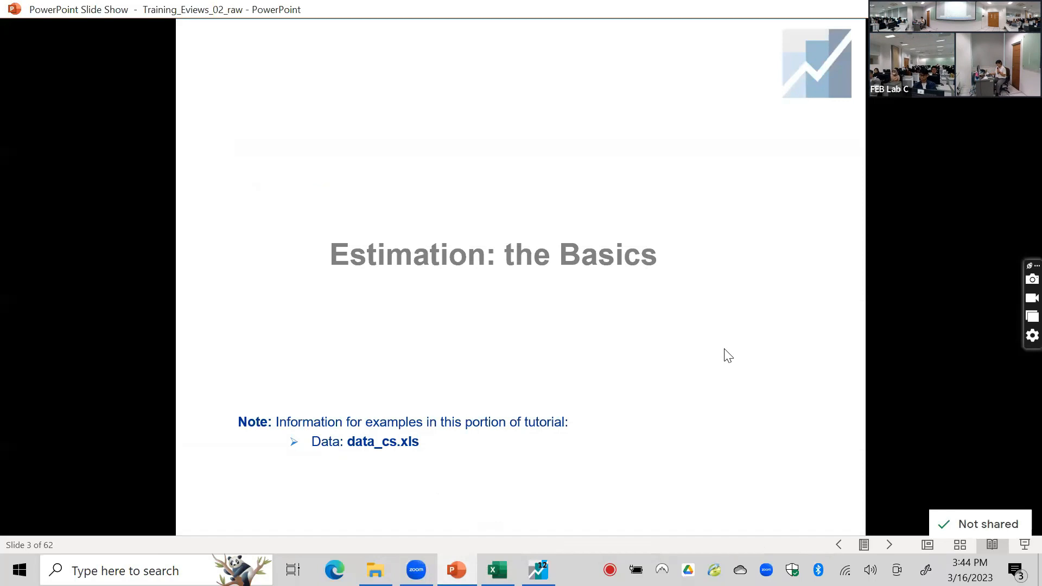
left_click(497, 570)
left_click(574, 386)
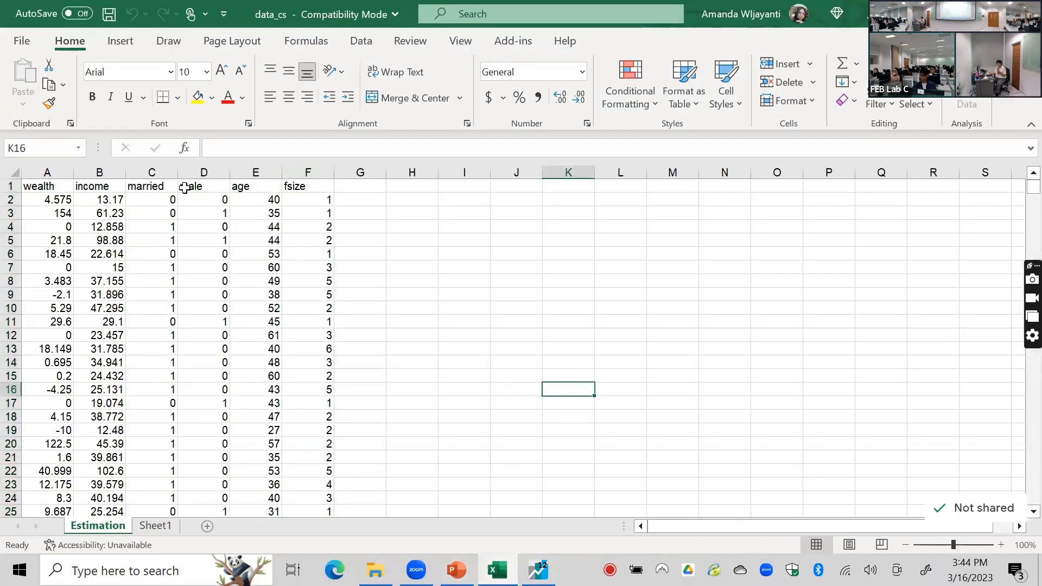
left_click(166, 173)
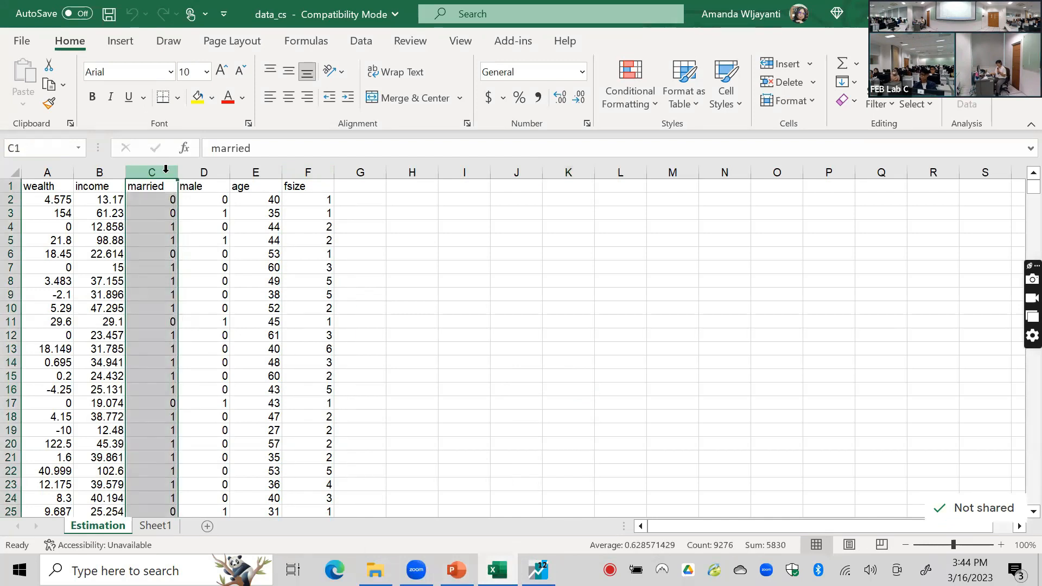
left_click(200, 172)
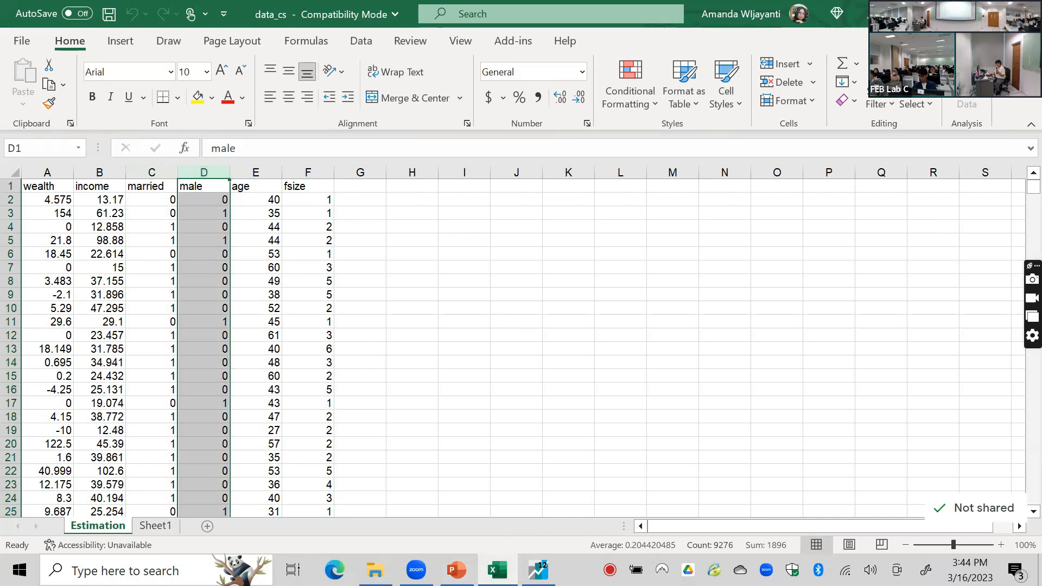
Switch to the PowerPoint slide show and display the "Description of Data File" slide to read the variable definitions
left_click(538, 569)
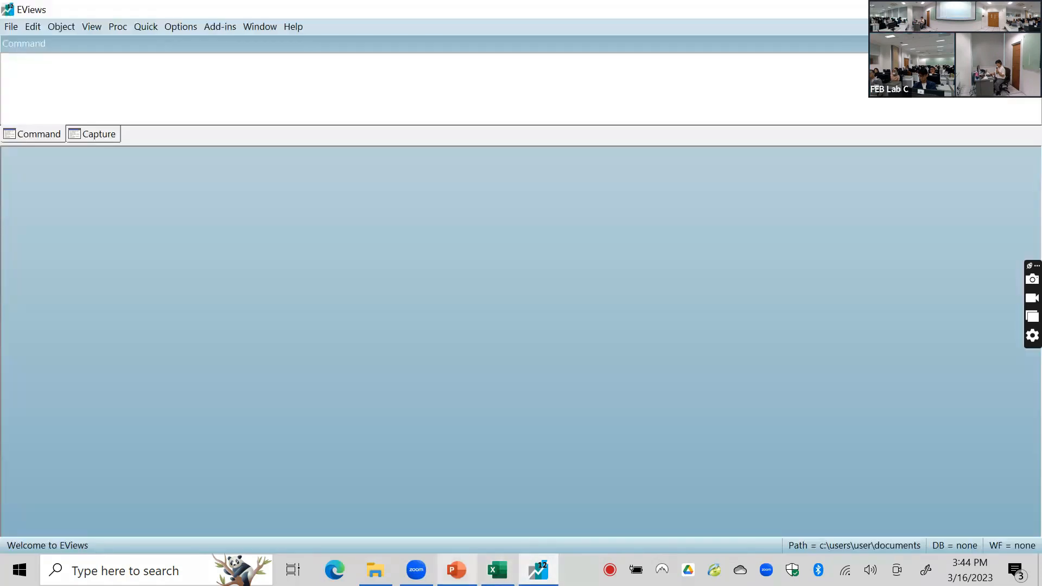
left_click(456, 570)
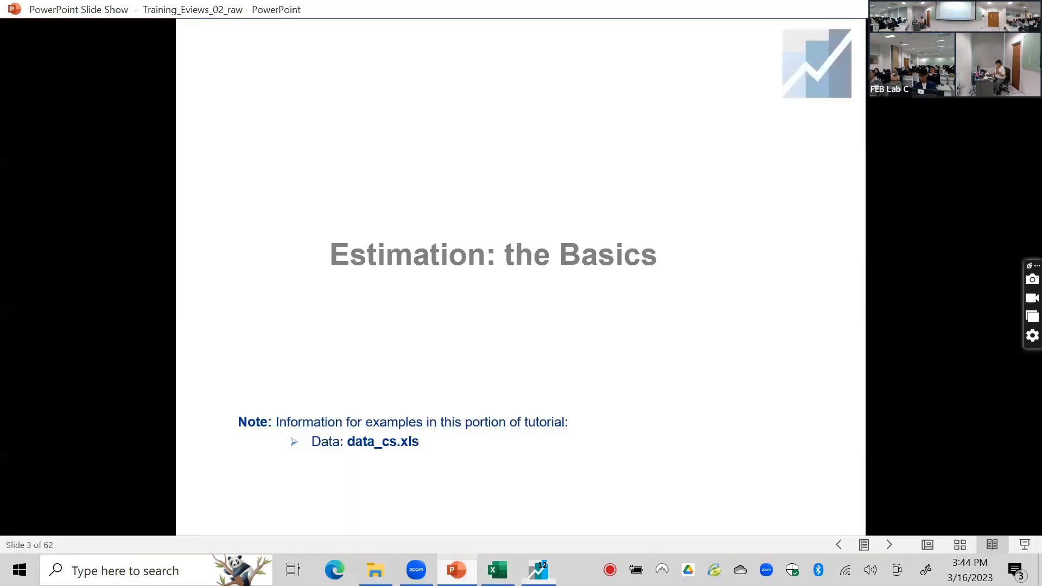
left_click(445, 359)
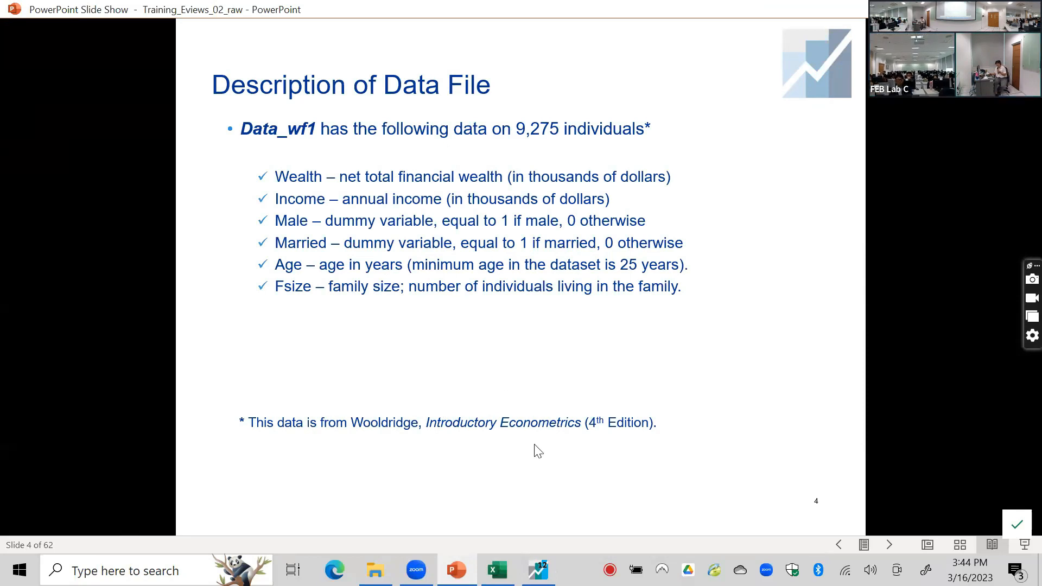
key("Right")
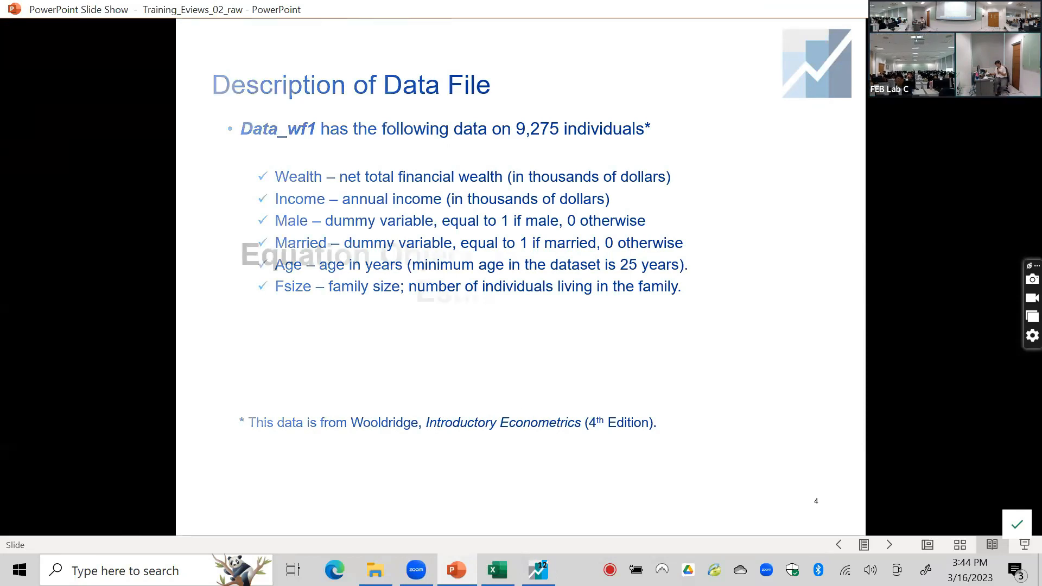
key("Right")
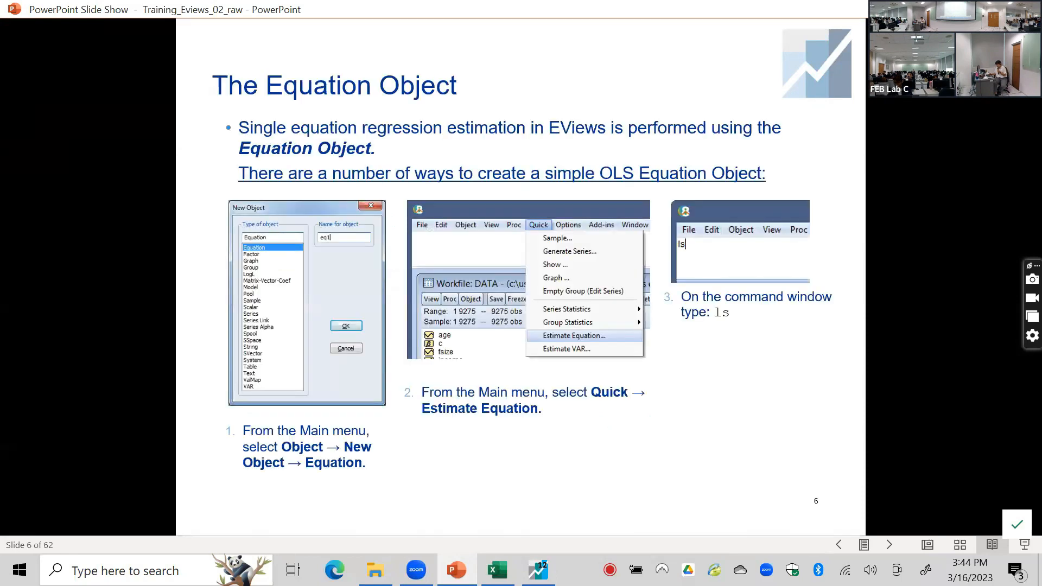
key("Left")
key("Left")
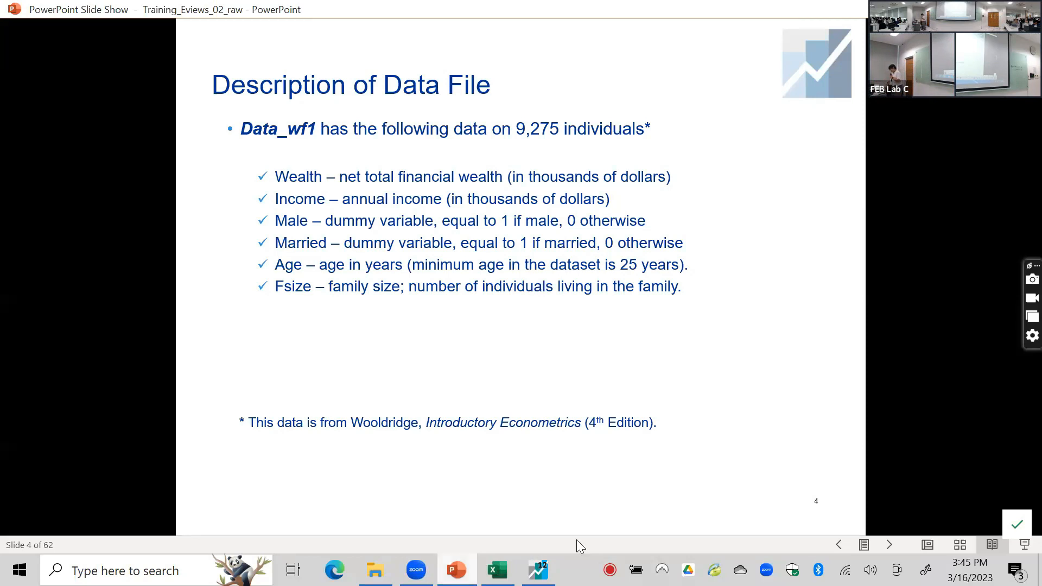
Switch to EViews and open the data_cs file from the Training Undip folder for import
left_click(538, 569)
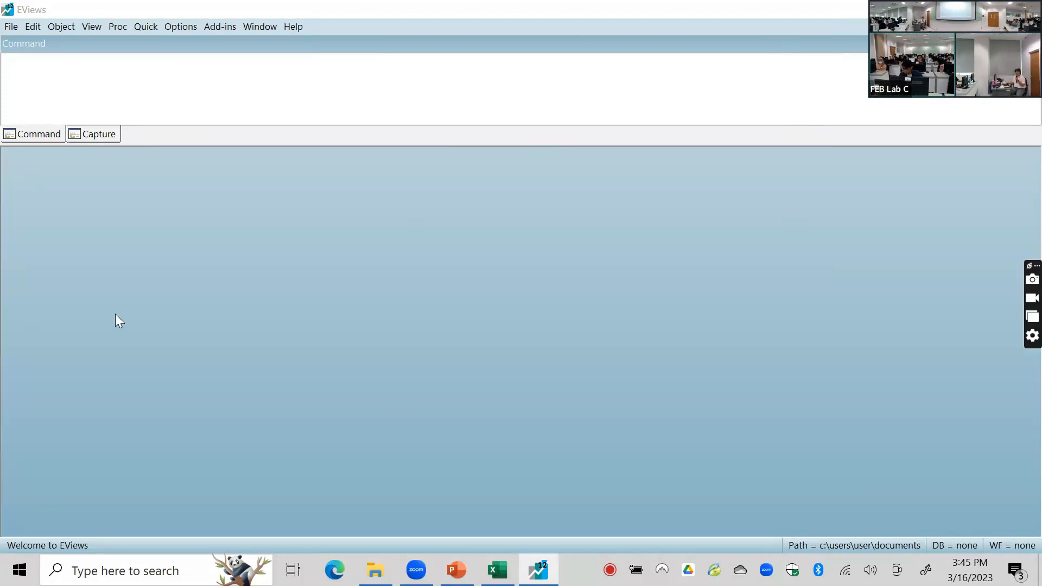
left_click(9, 31)
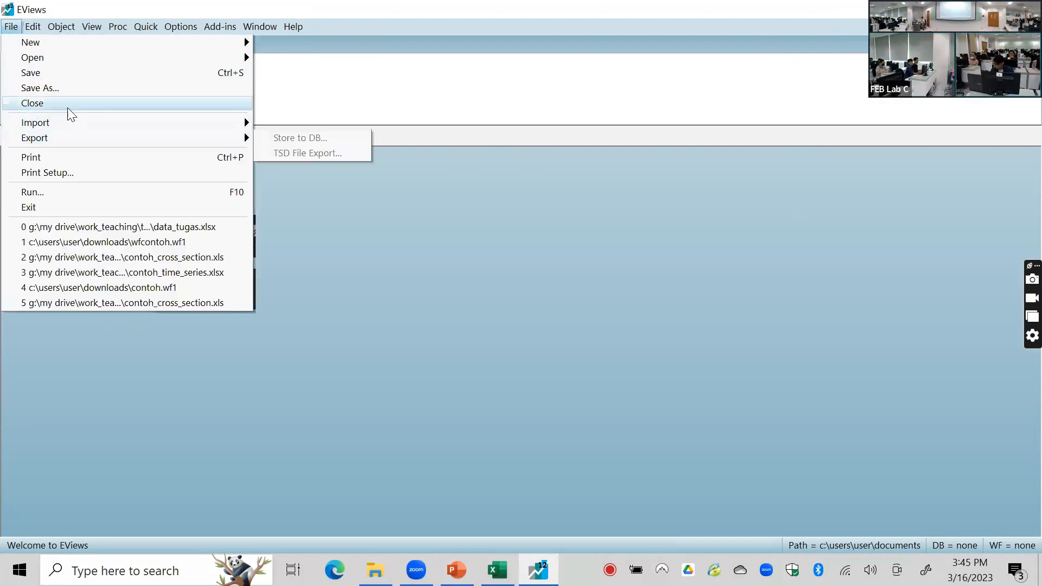
mouse_move(68, 121)
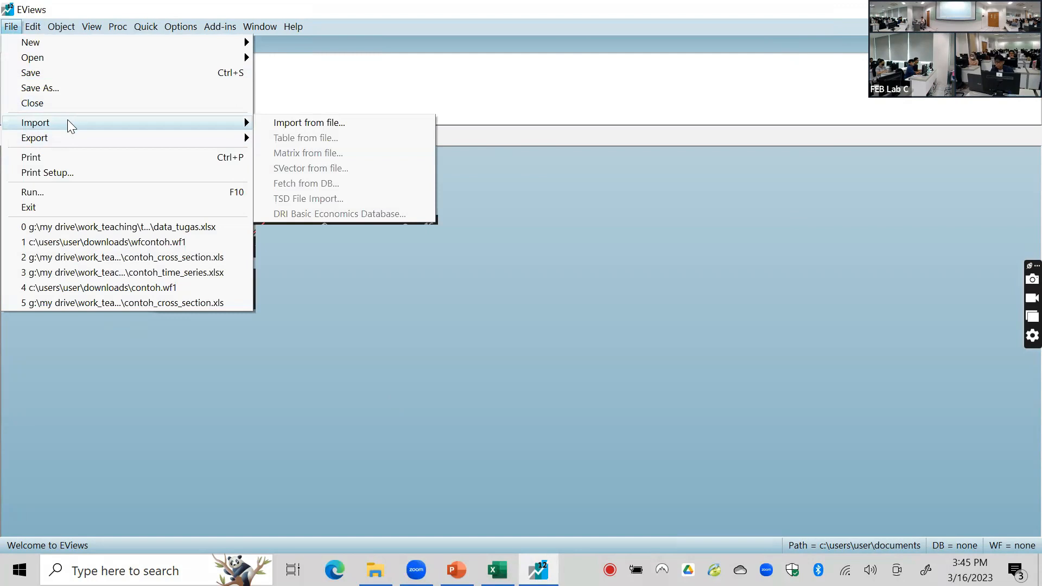
left_click(300, 127)
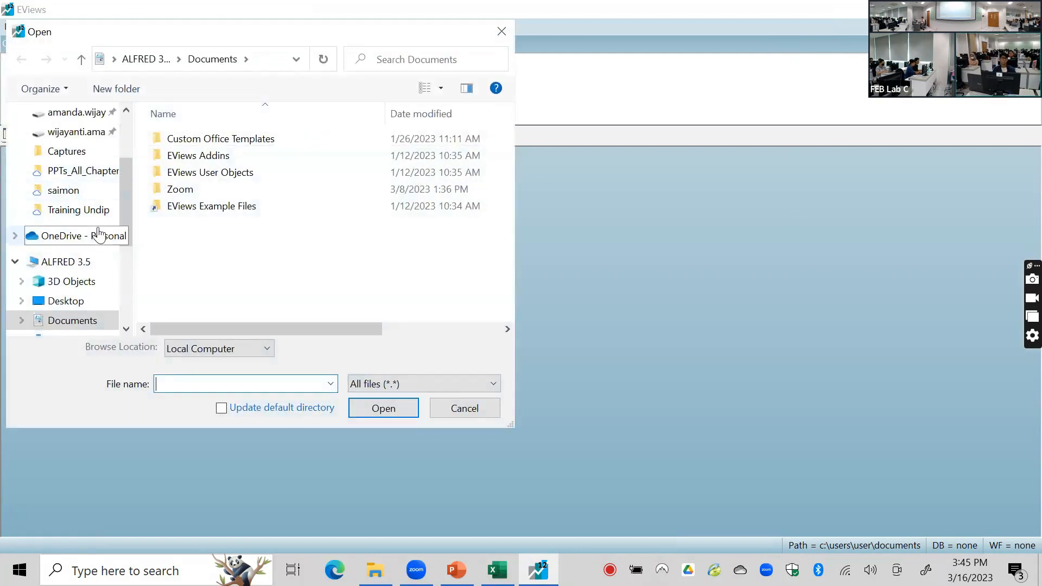
left_click(902, 321)
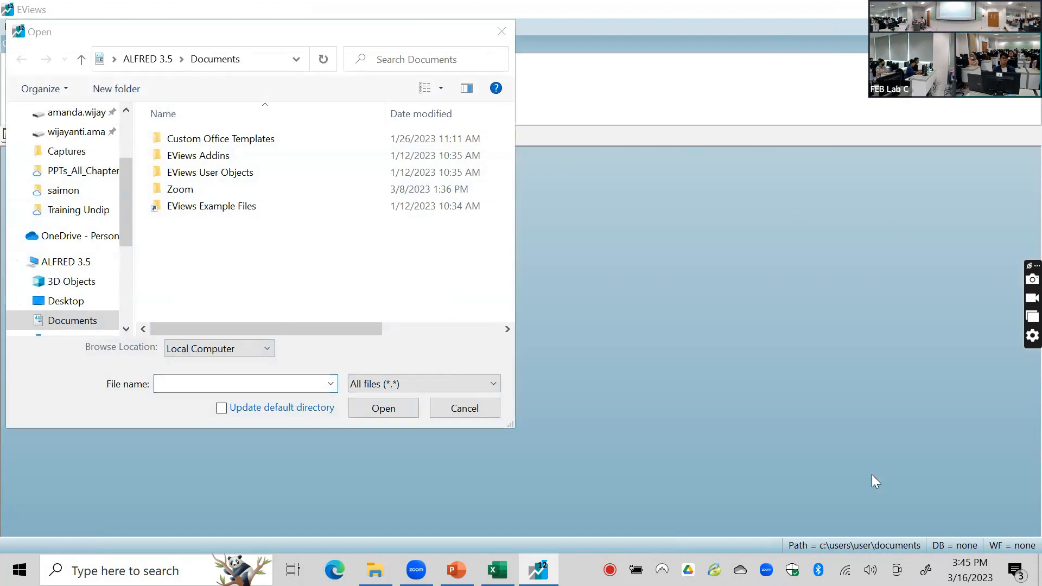
scroll(80, 212, "up", 5)
scroll(82, 244, "down", 2)
left_click(82, 271)
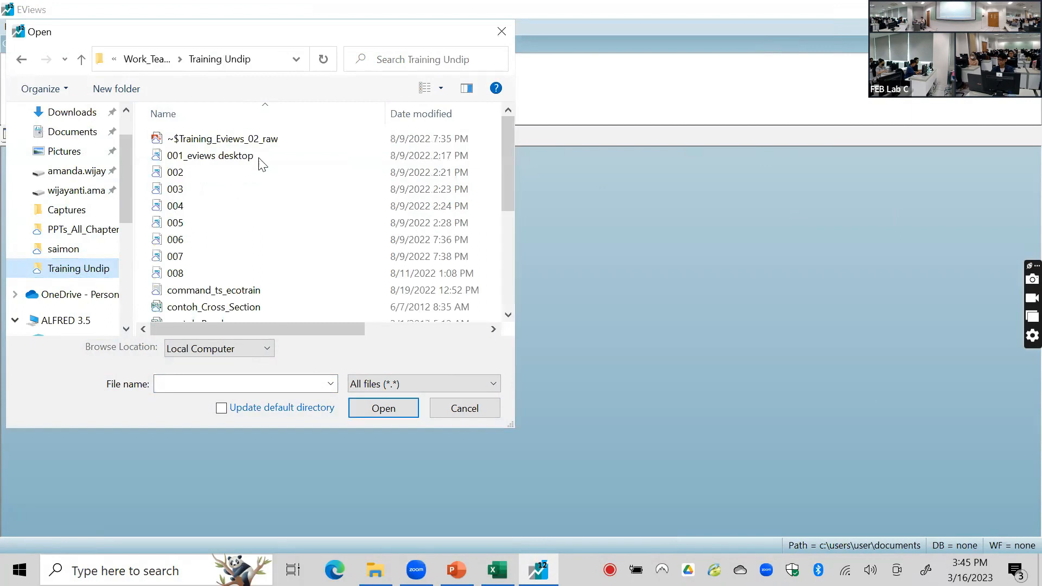
scroll(304, 155, "down", 4)
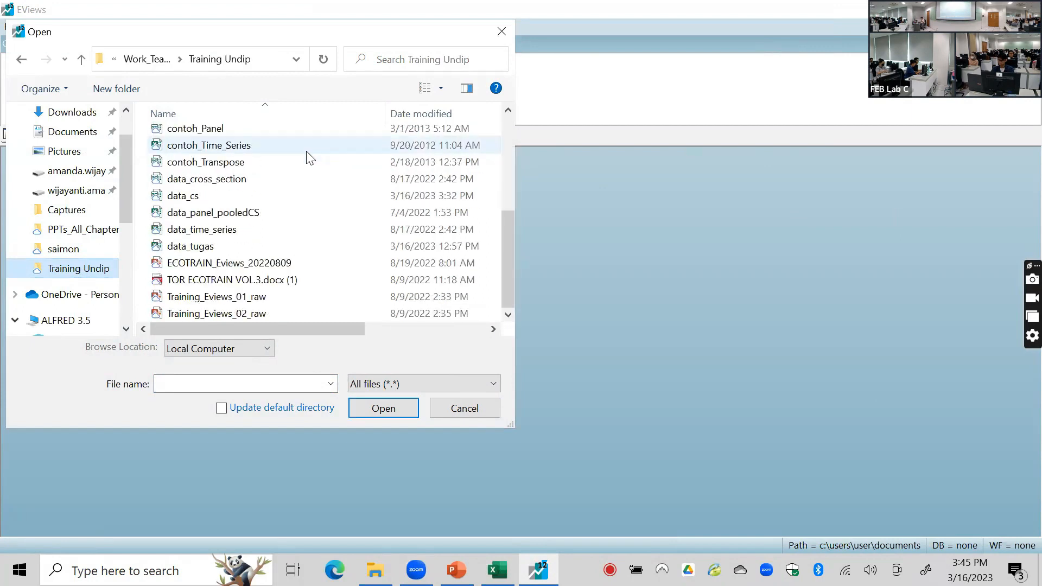
left_click(235, 197)
left_click(382, 408)
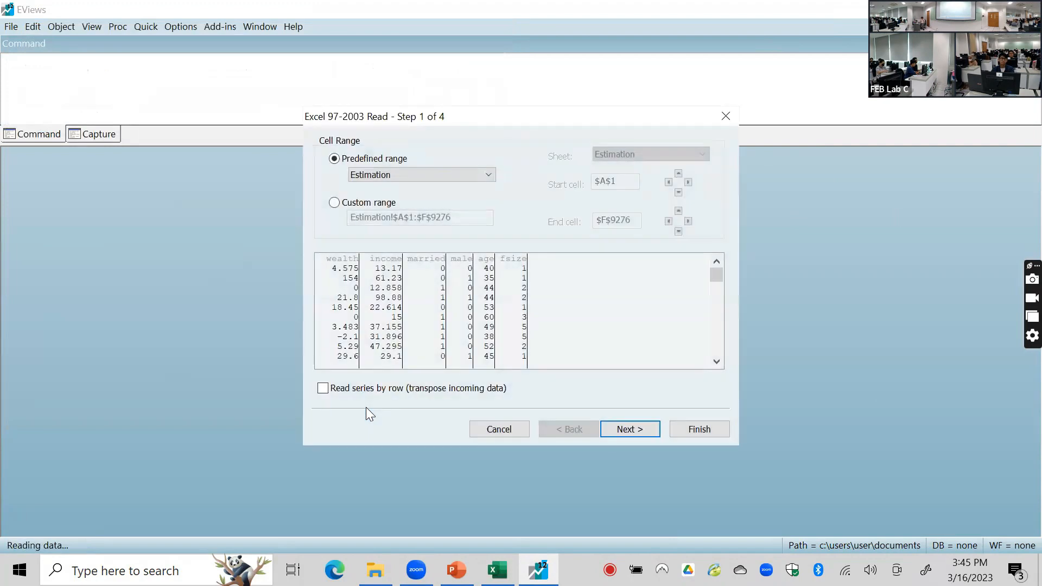
Finish importing the data_cs file with the predefined Estimation range and link the imported series to the external source
left_click(703, 427)
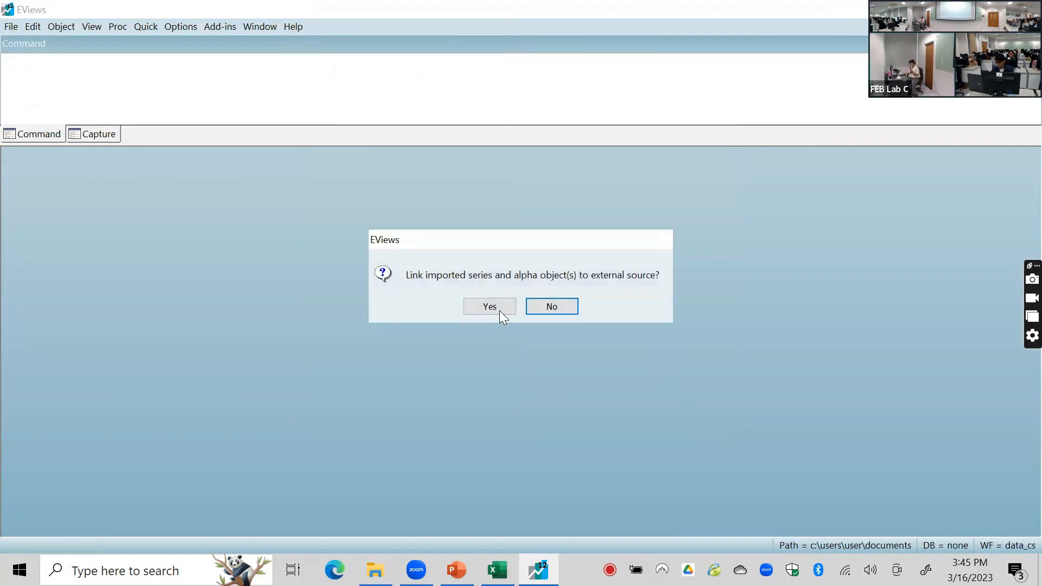
left_click(500, 310)
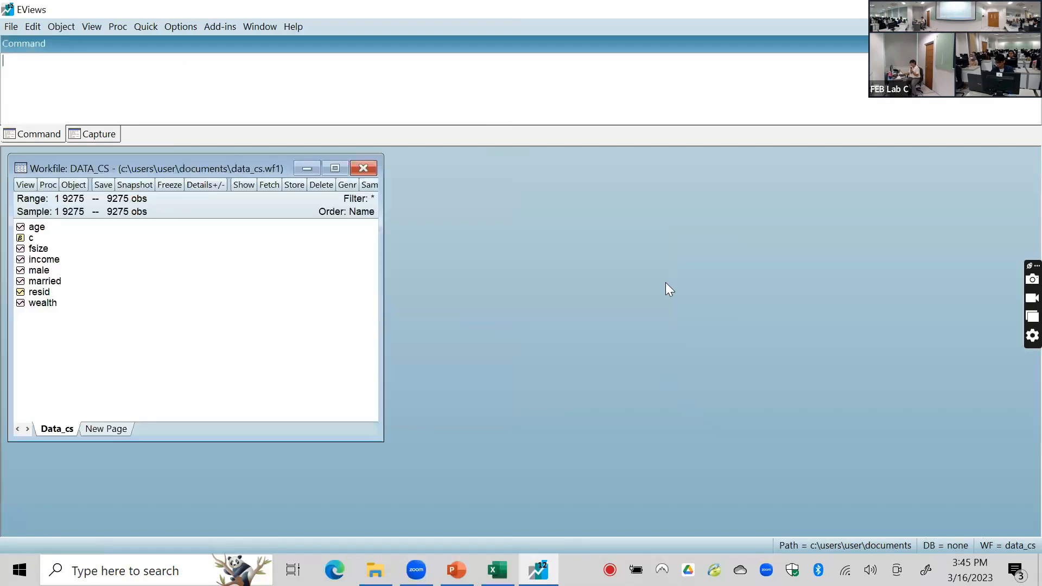
left_click(936, 145)
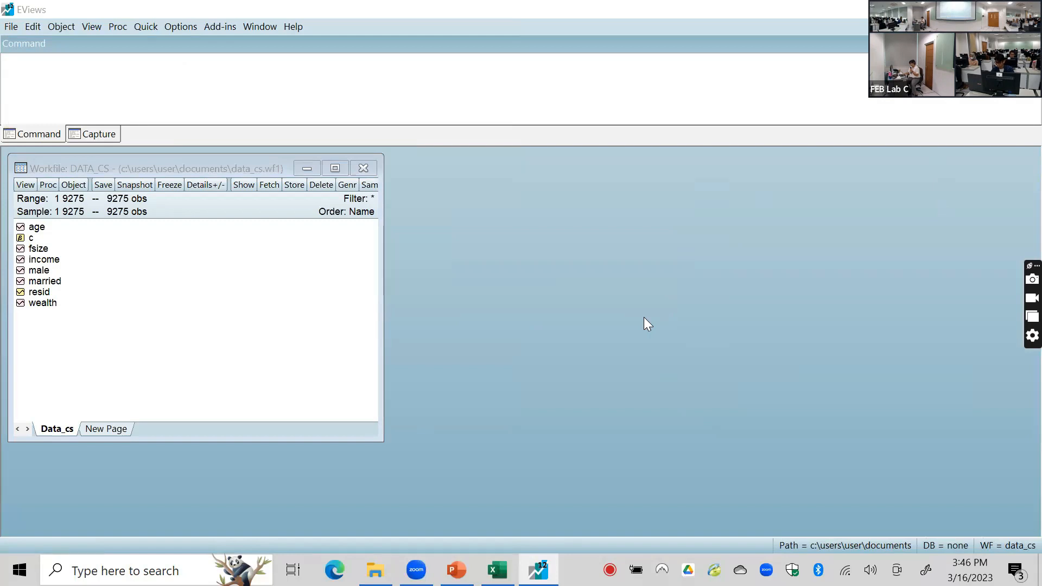
left_click(705, 362)
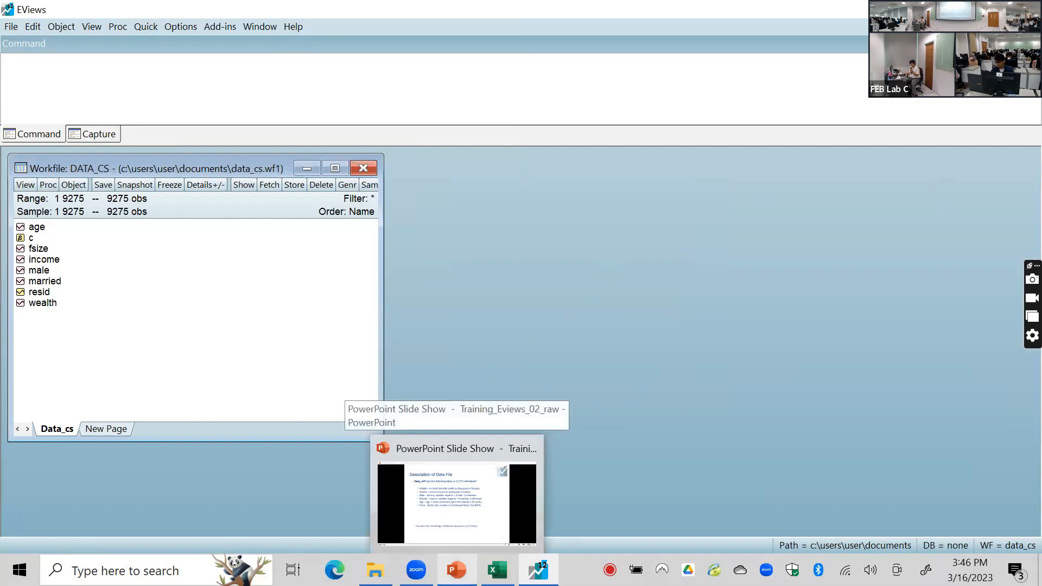
Switch to the PowerPoint slide show and advance to the "Equation Object: Specification and Estimation" slide
left_click(455, 494)
left_click(594, 290)
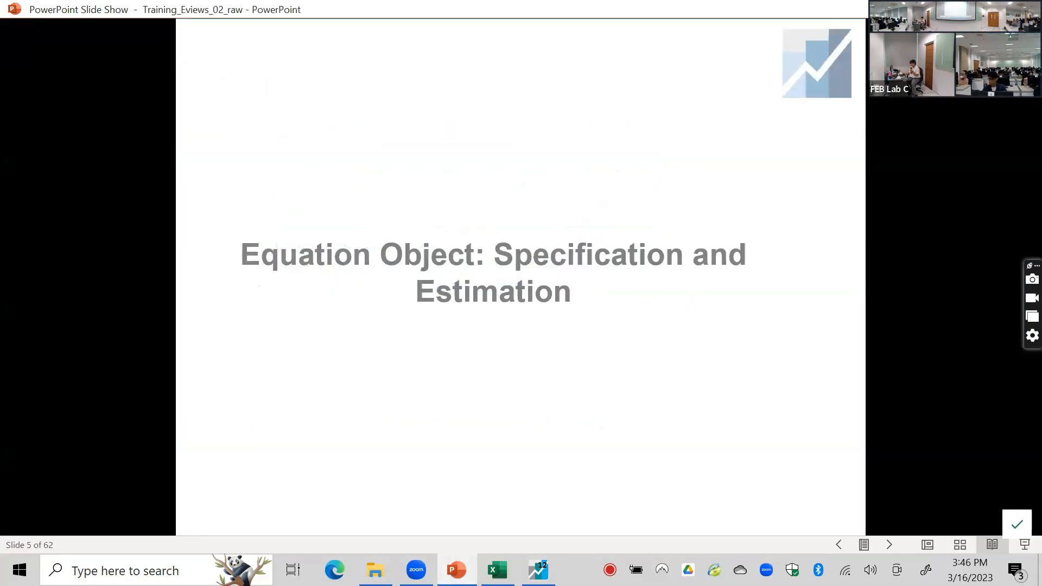
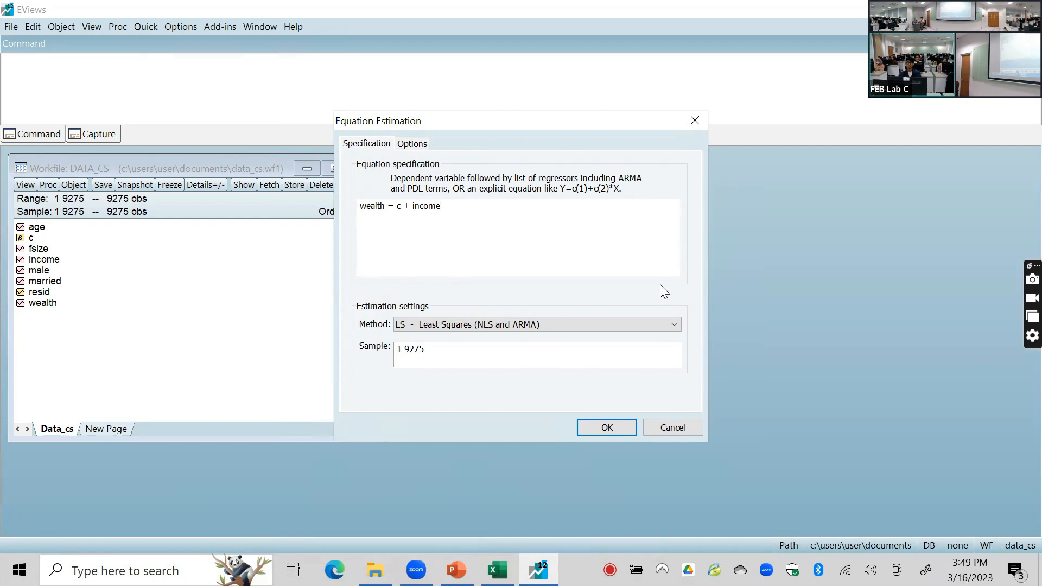
Try to estimate the equation wealth = c + income by least squares
left_click(600, 428)
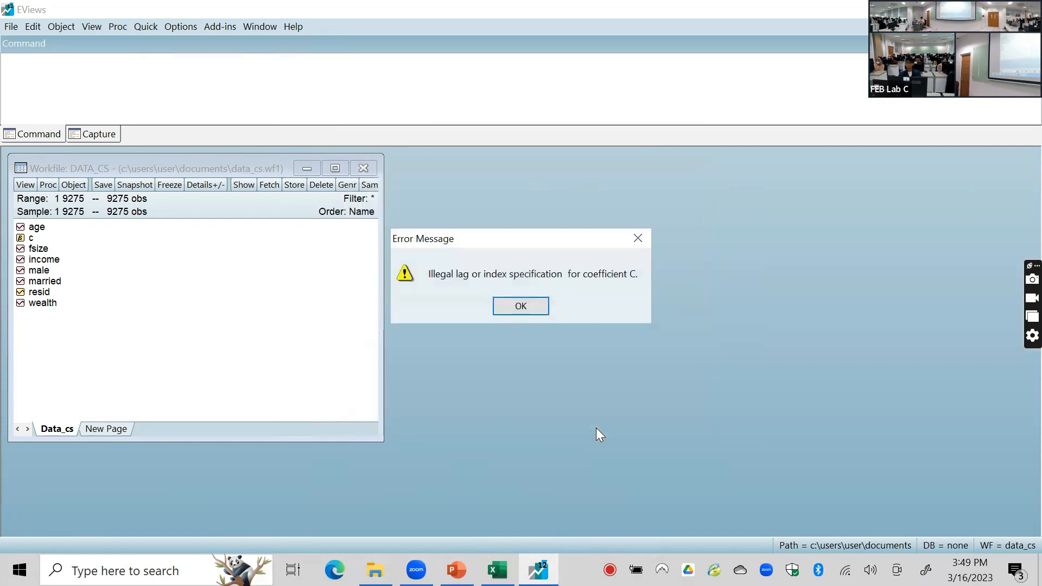
left_click(529, 312)
Rewrite the equation specification as wealth = c(1) + c(2)*income and estimate it by least squares
left_click(480, 232)
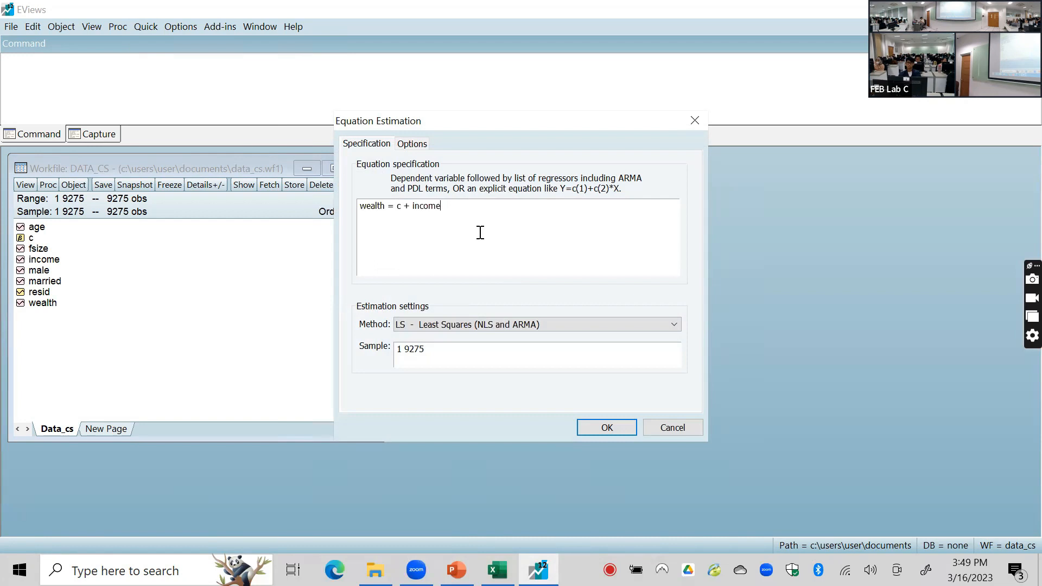
key("BackSpace")
key("BackSpace")
key("BackSpace")
key("BackSpace")
key("BackSpace")
key("BackSpace")
key("BackSpace")
key("BackSpace")
type("(1) + c(income")
key("BackSpace")
key("BackSpace")
key("BackSpace")
key("BackSpace")
key("BackSpace")
type("2)*income")
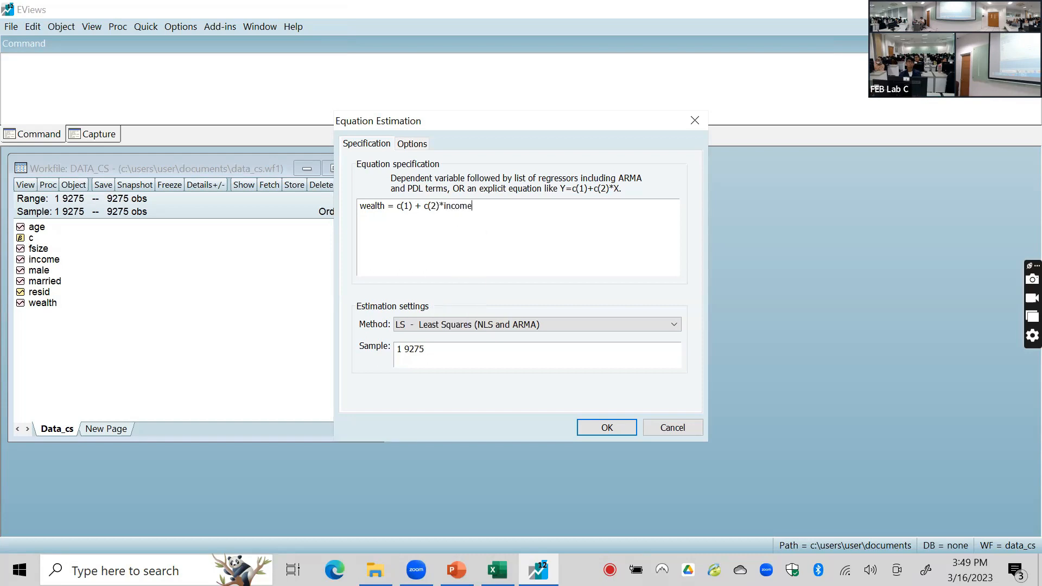
left_click(616, 427)
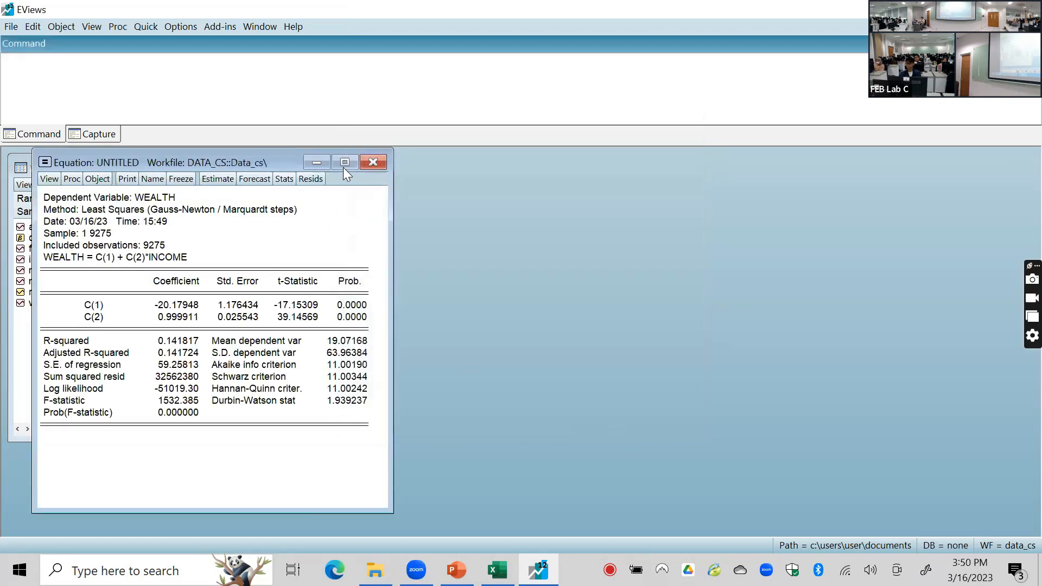
Reopen the estimation settings of the untitled wealth equation to review its specification
left_click(227, 179)
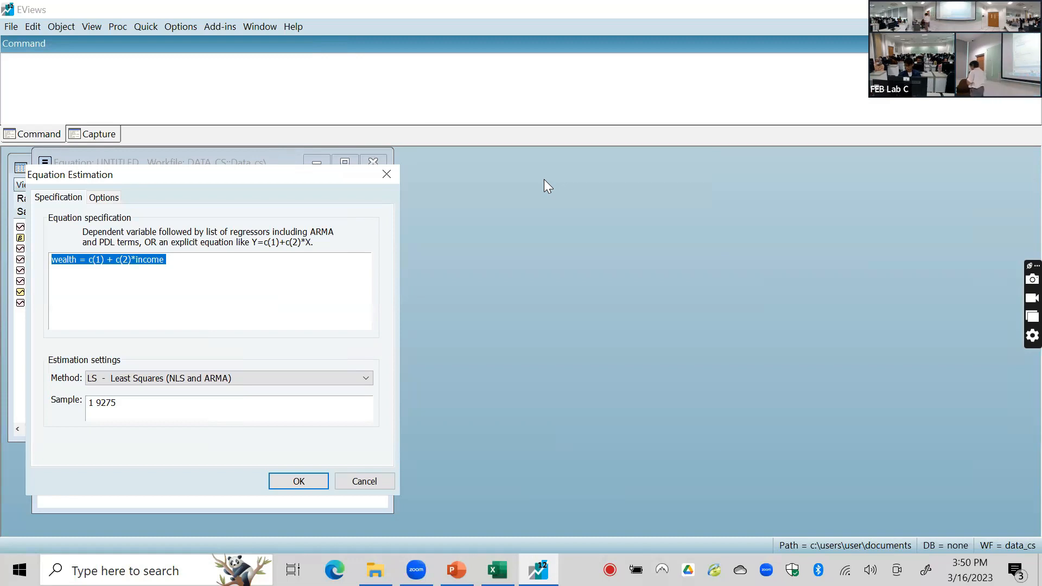
left_click(257, 270)
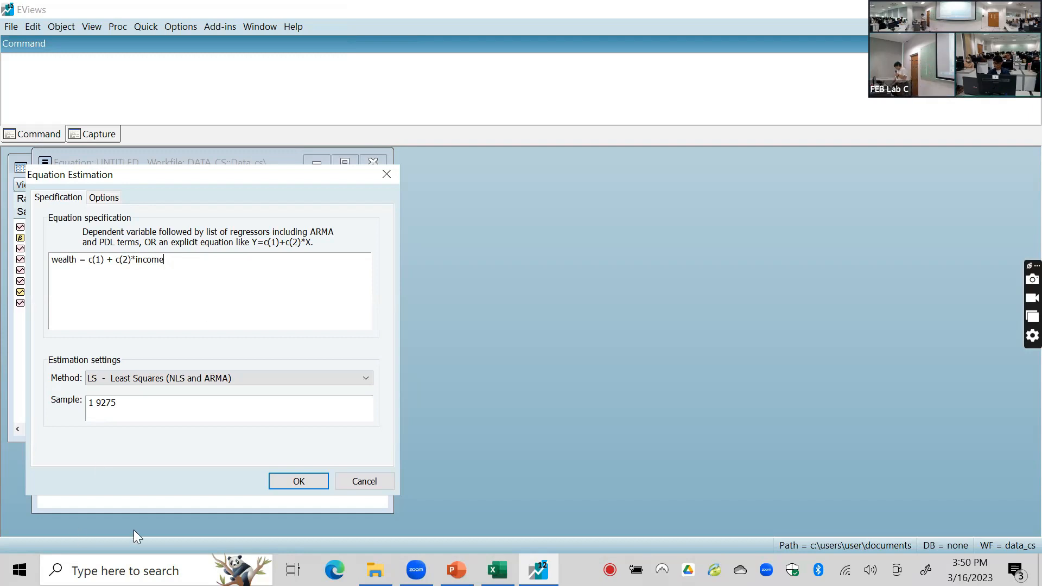
Switch to the PowerPoint presentation in reading view and go through the slides up to "Specifying an Equation by List"
left_click(456, 570)
key("Down")
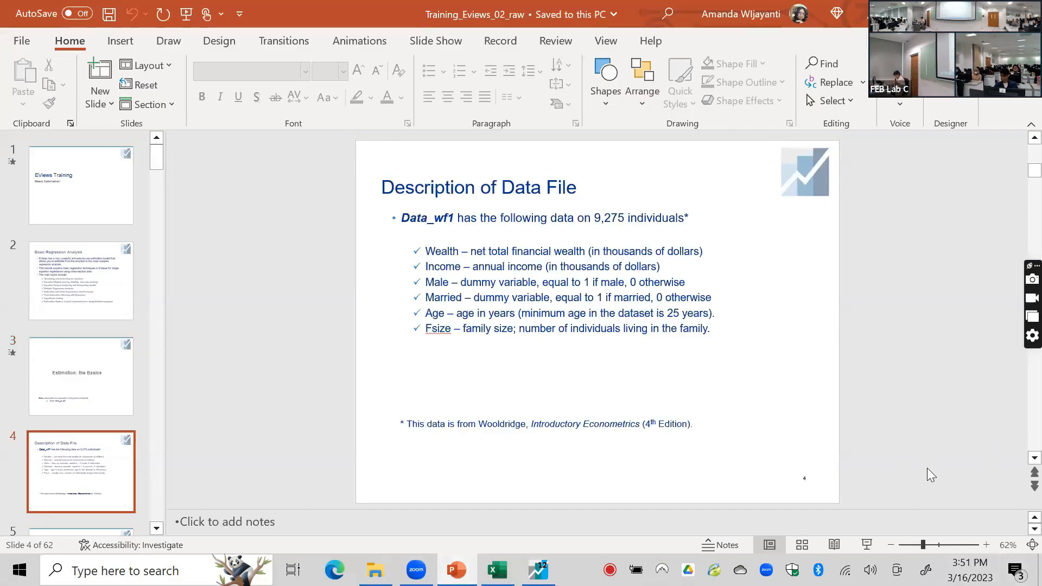
left_click(833, 544)
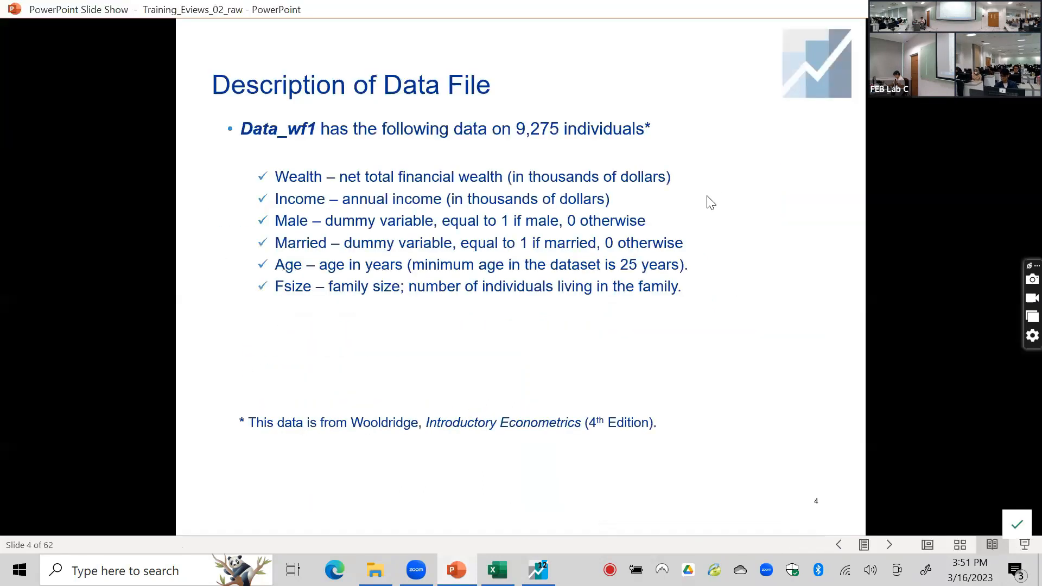
key("Right")
key("Right")
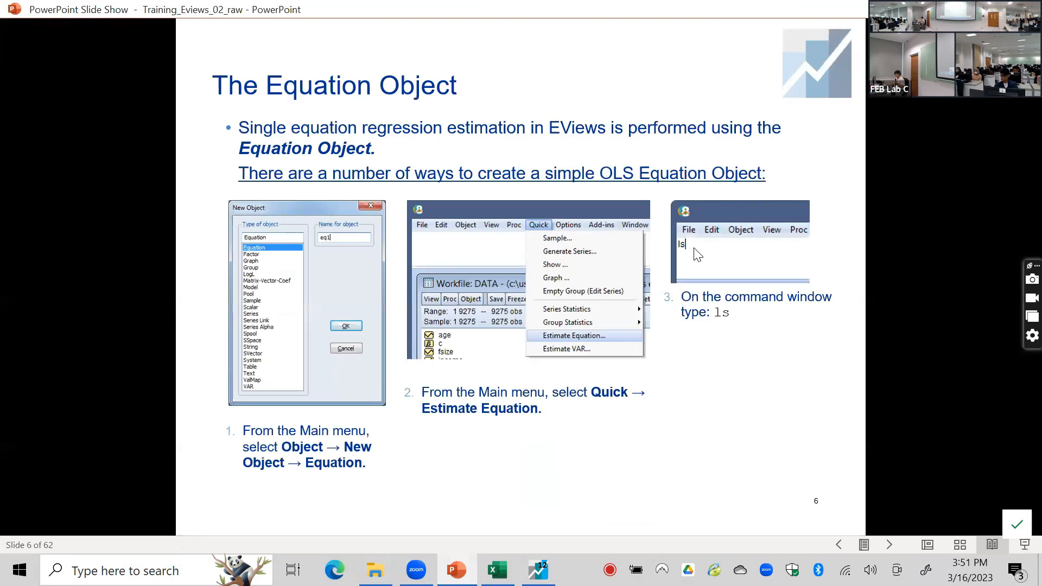
key("Right")
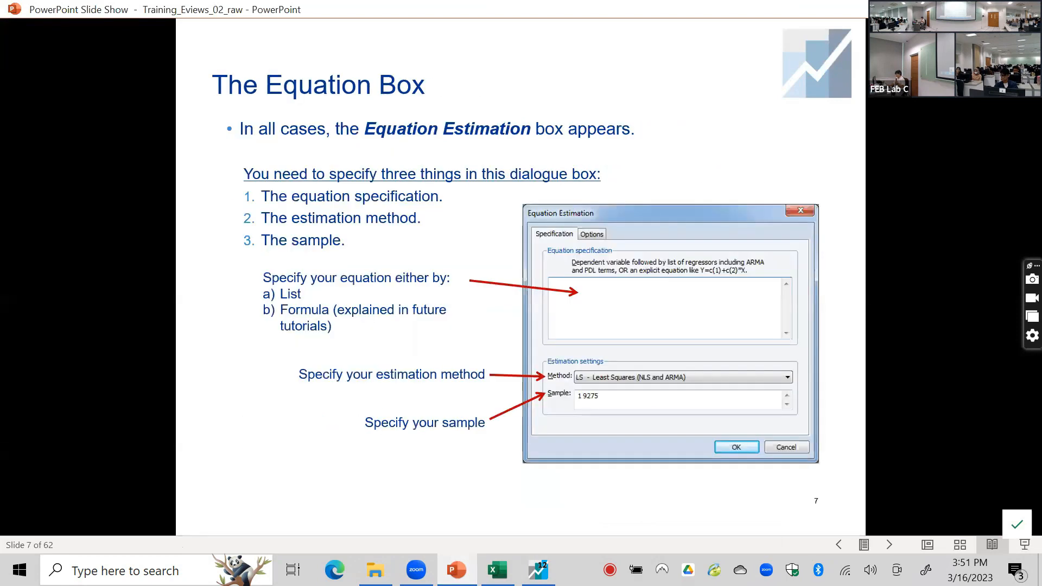
key("Right")
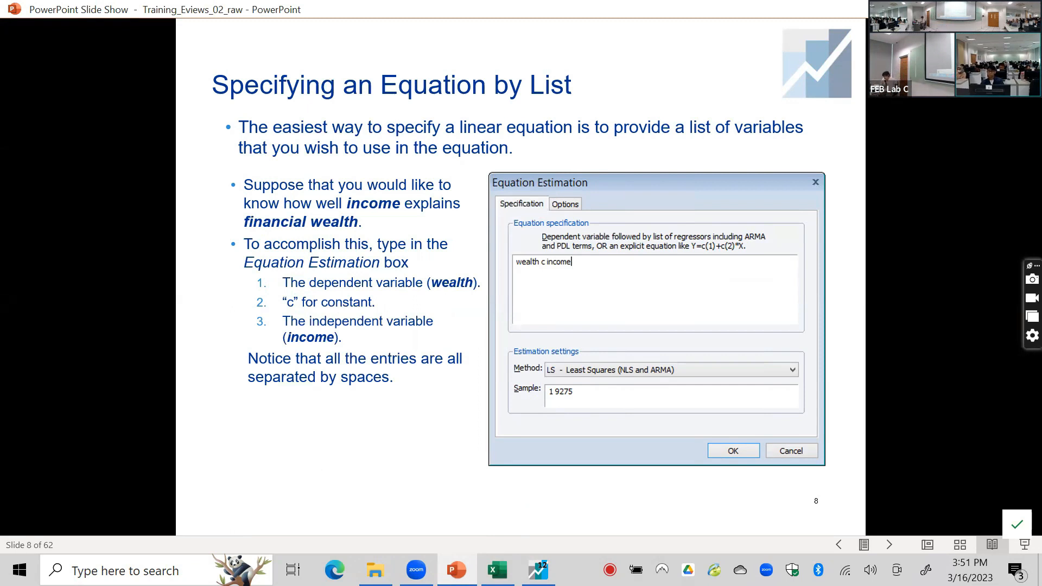
Switch to EViews, re-estimate the equation with the list specification wealth c income, and place its window beside the workfile
left_click(538, 570)
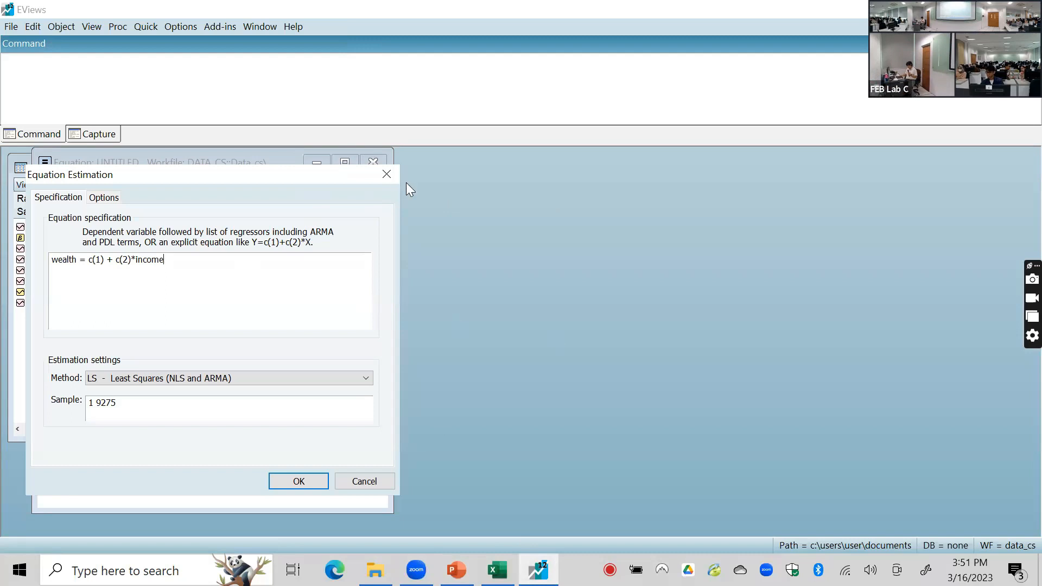
key("Return")
left_click(225, 181)
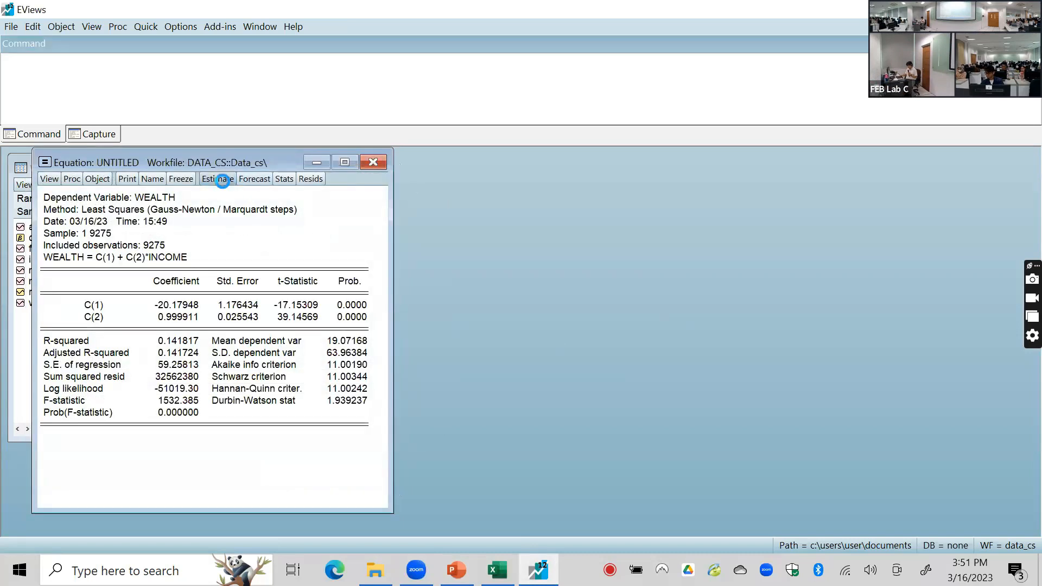
key("BackSpace")
type("w")
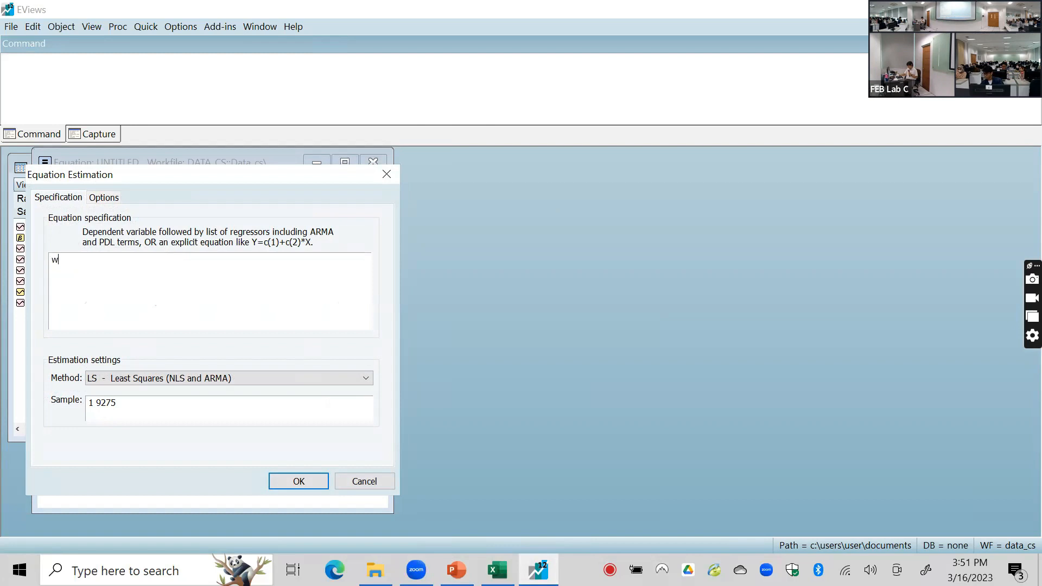
type("ealth c incomde")
key("BackSpace")
key("BackSpace")
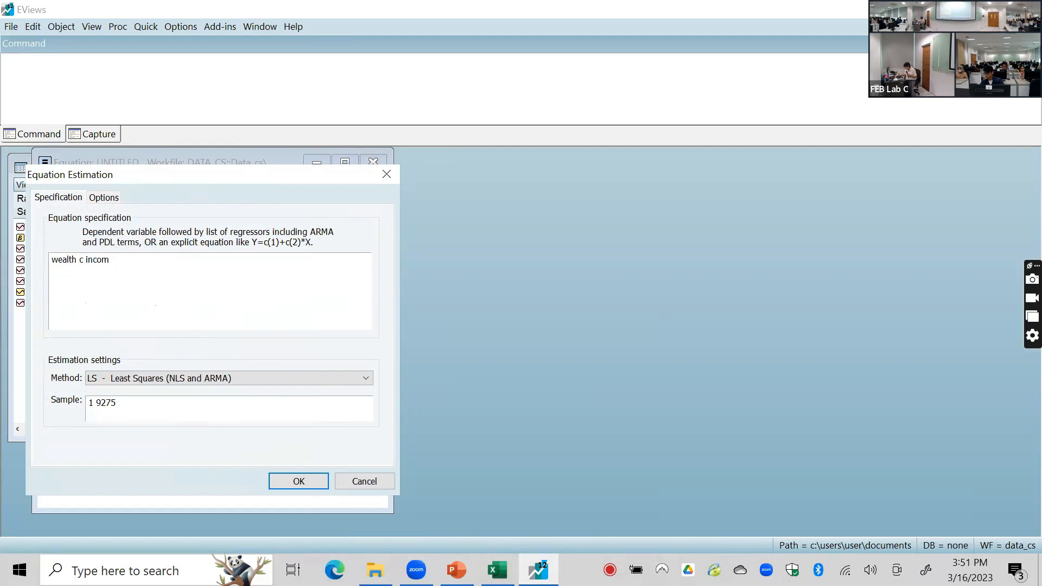
key("Return")
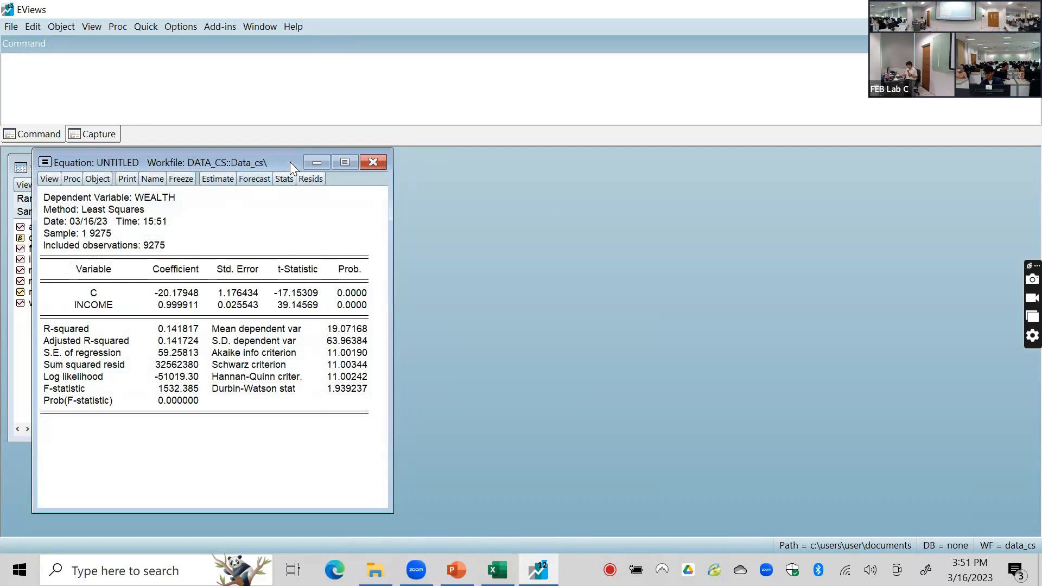
left_click_drag(290, 162, 656, 147)
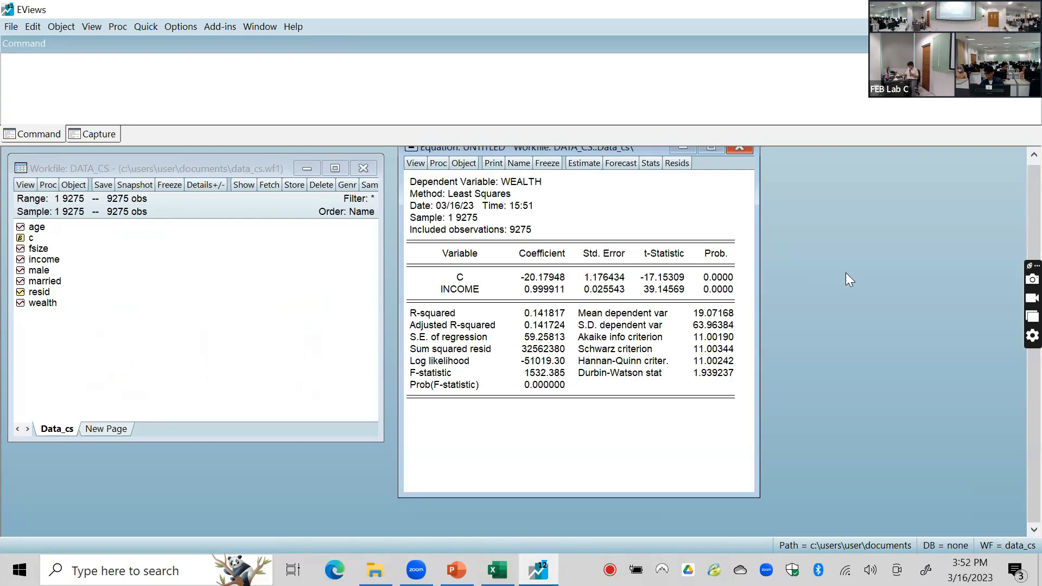
Switch to the PowerPoint slide show and read the slides on list specification, Estimation Method and Estimation Sample, comparing them with the EViews output
left_click(456, 570)
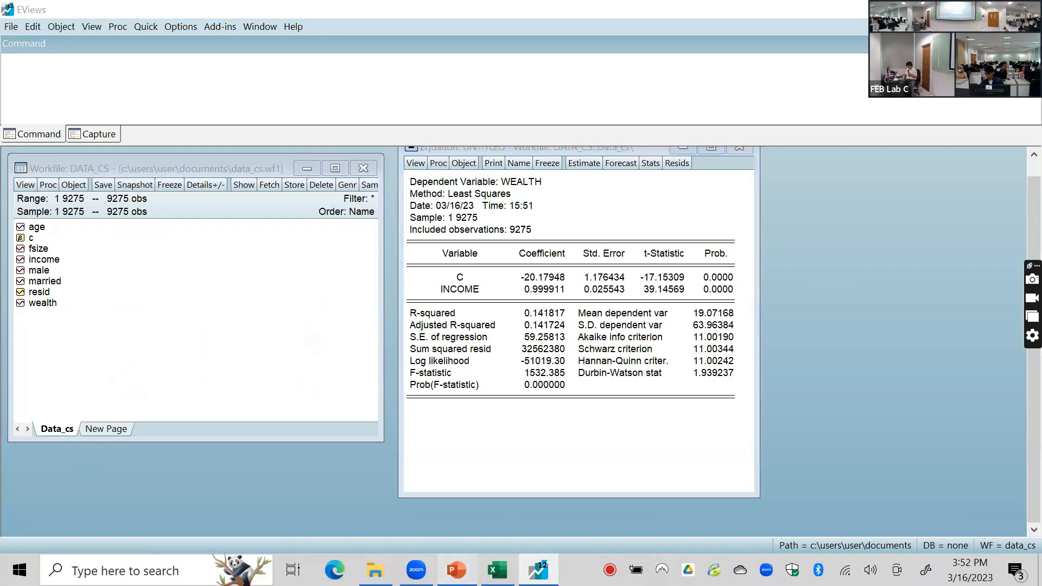
key("Right")
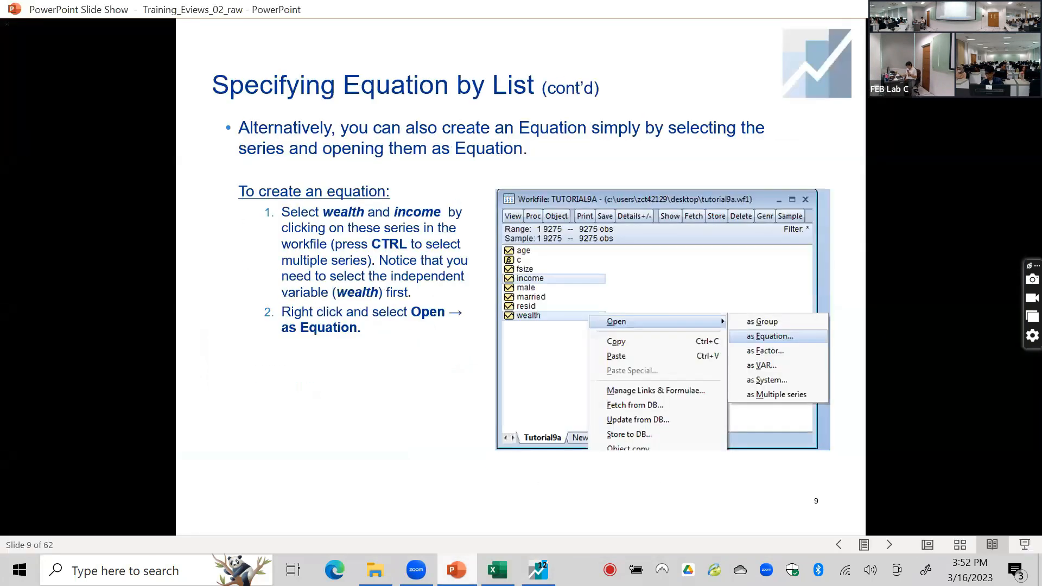
key("Right")
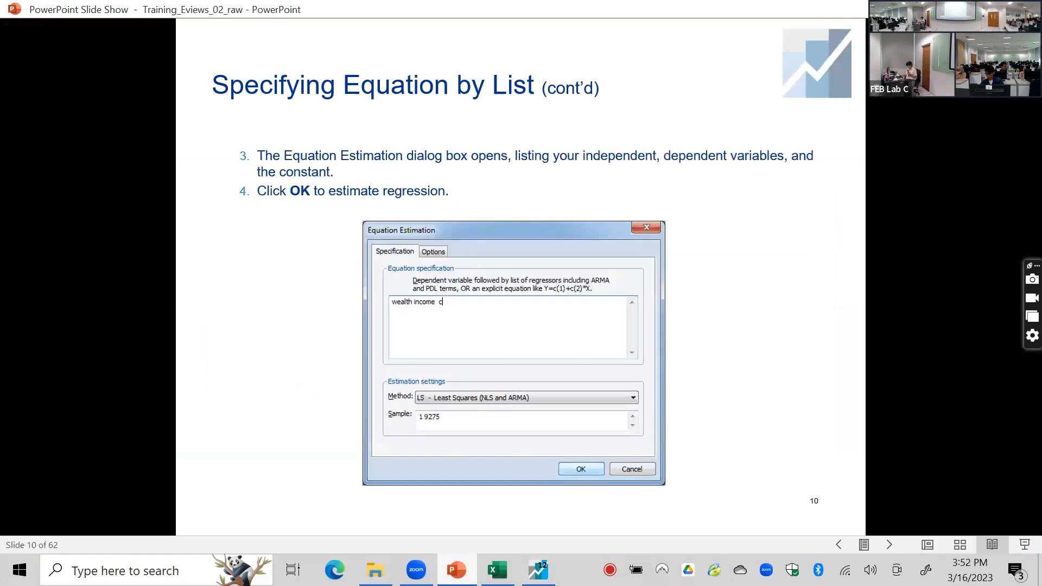
key("Right")
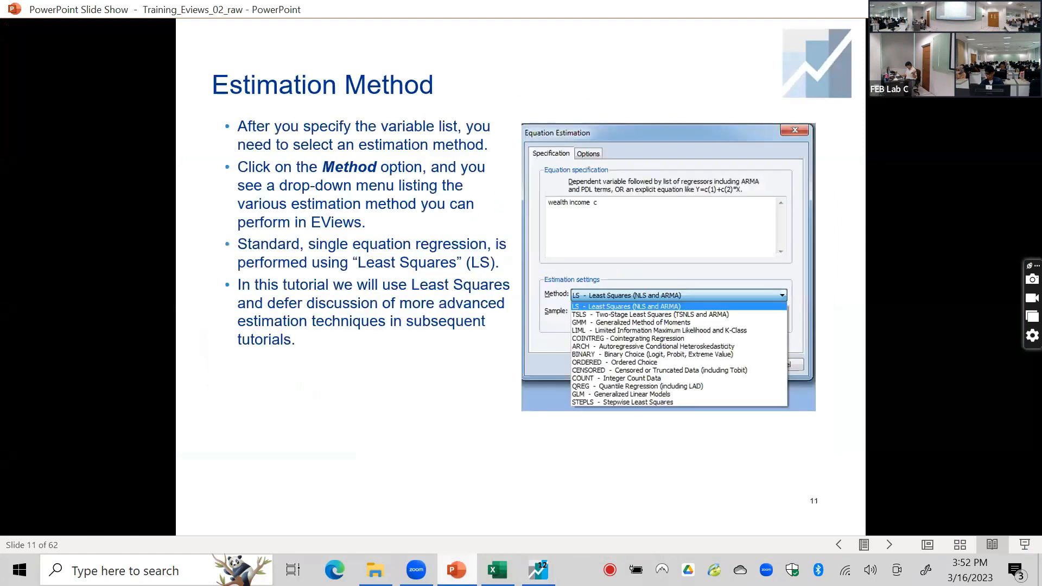
key("Right")
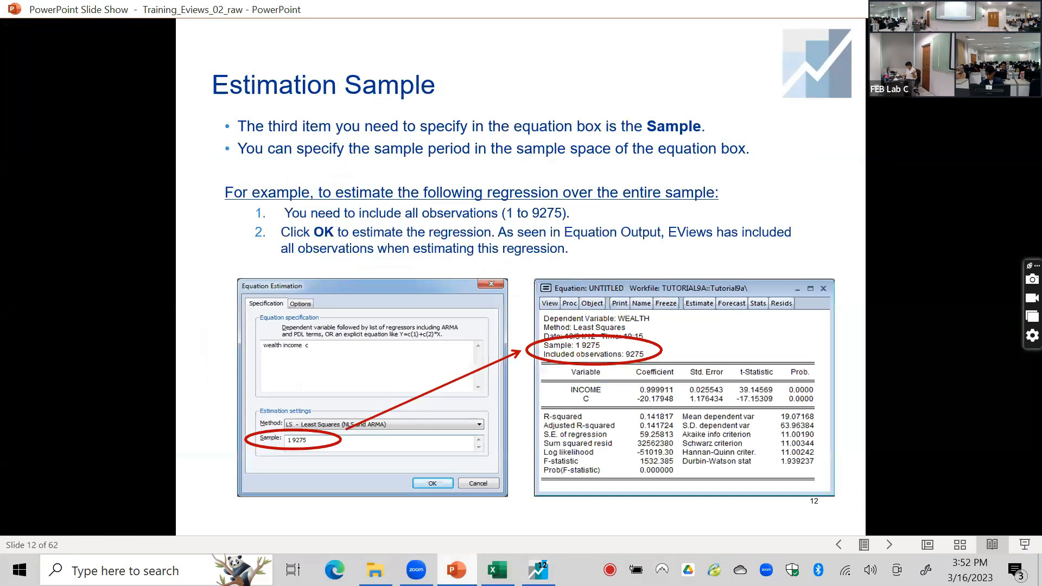
key("Left")
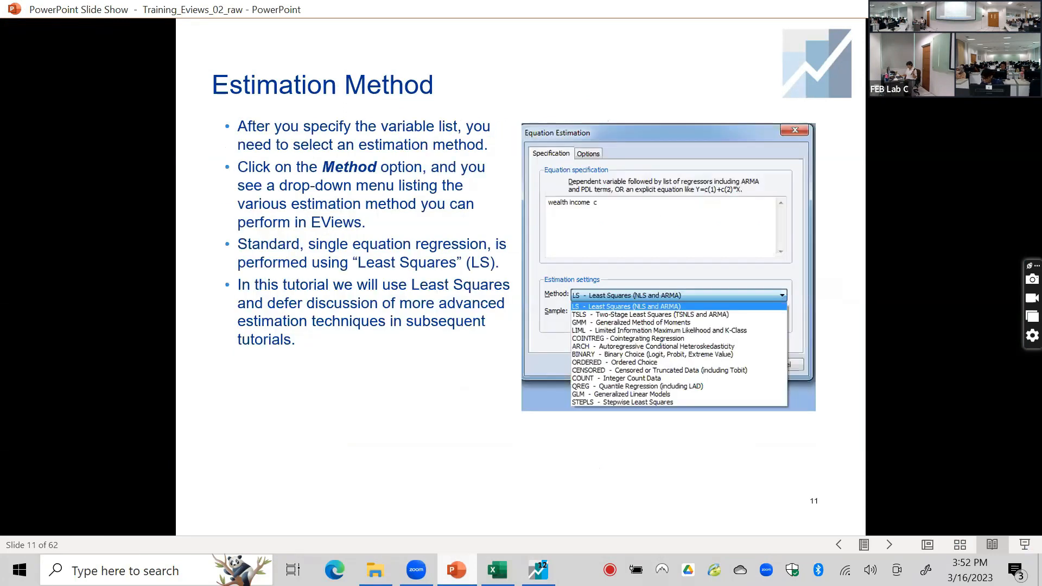
key("alt+Tab")
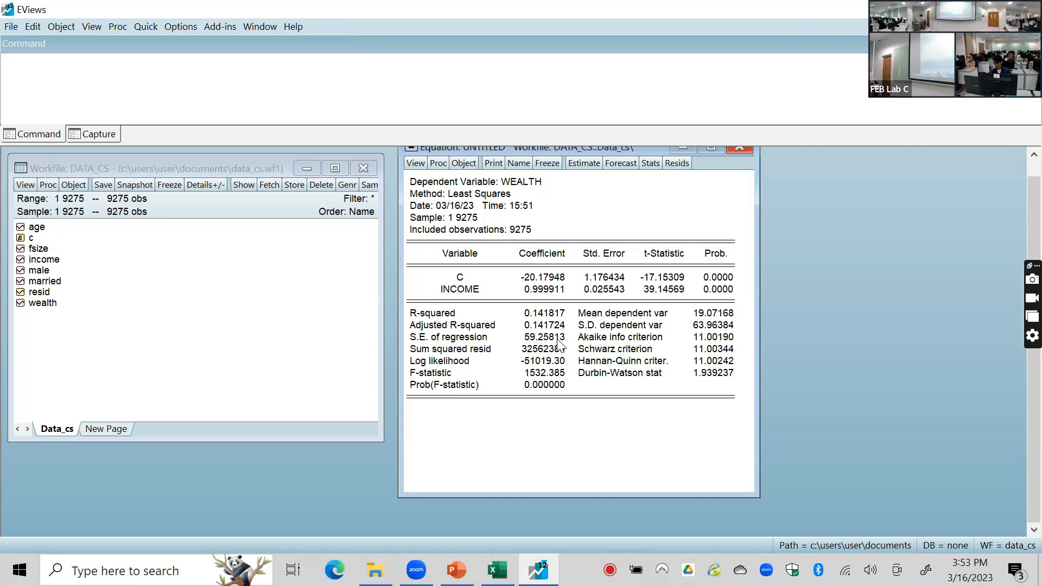
key("alt+Tab")
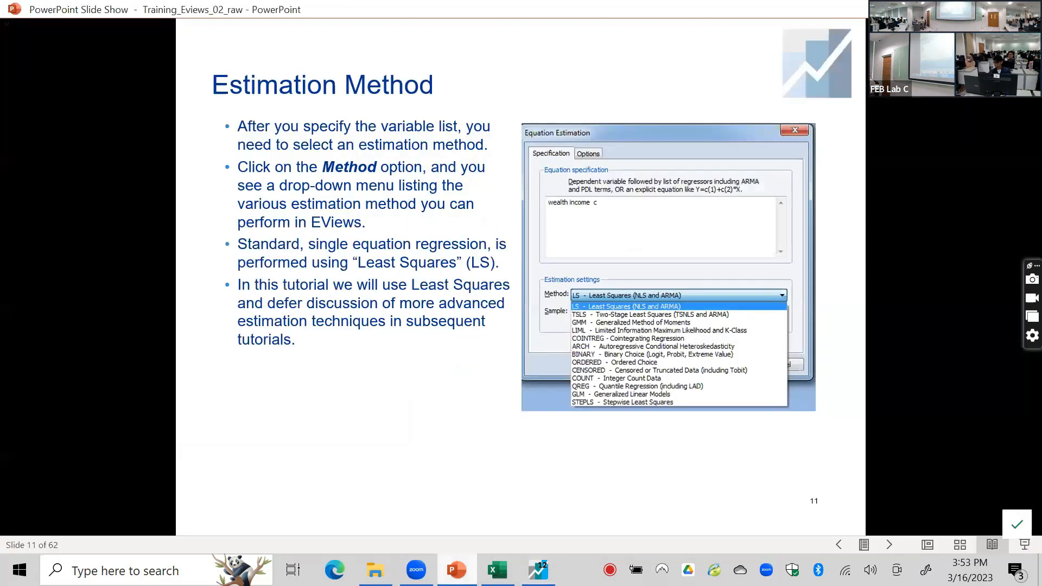
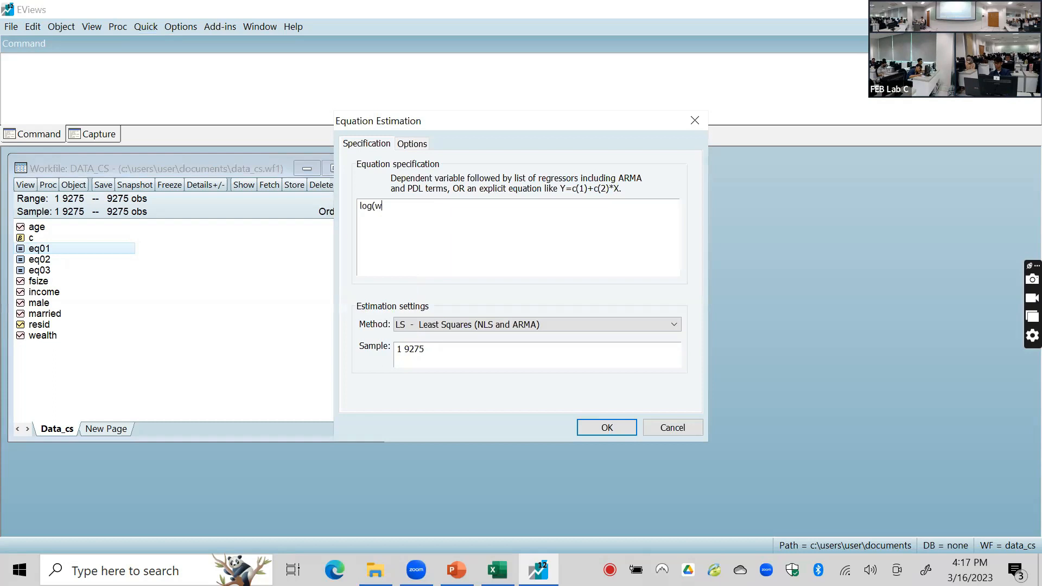
Try to estimate the least squares equation specified by the list log(wealth) c income
type("lth")
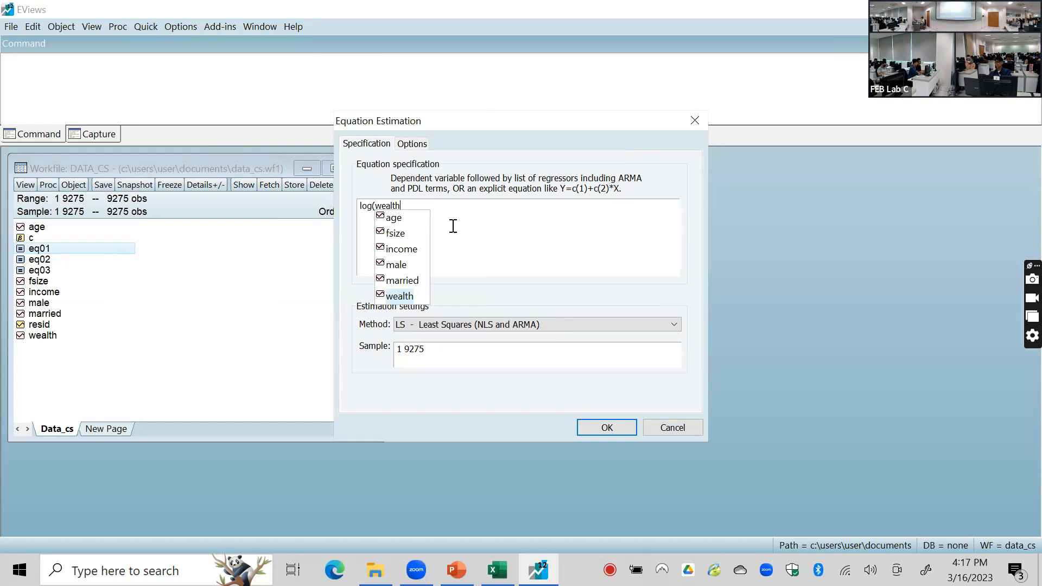
type(")")
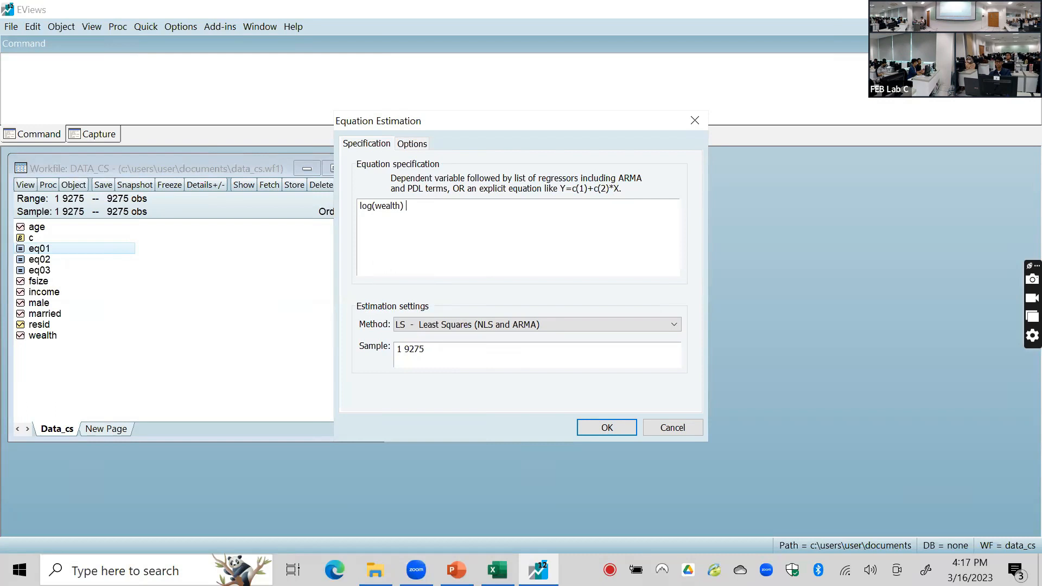
type("c income")
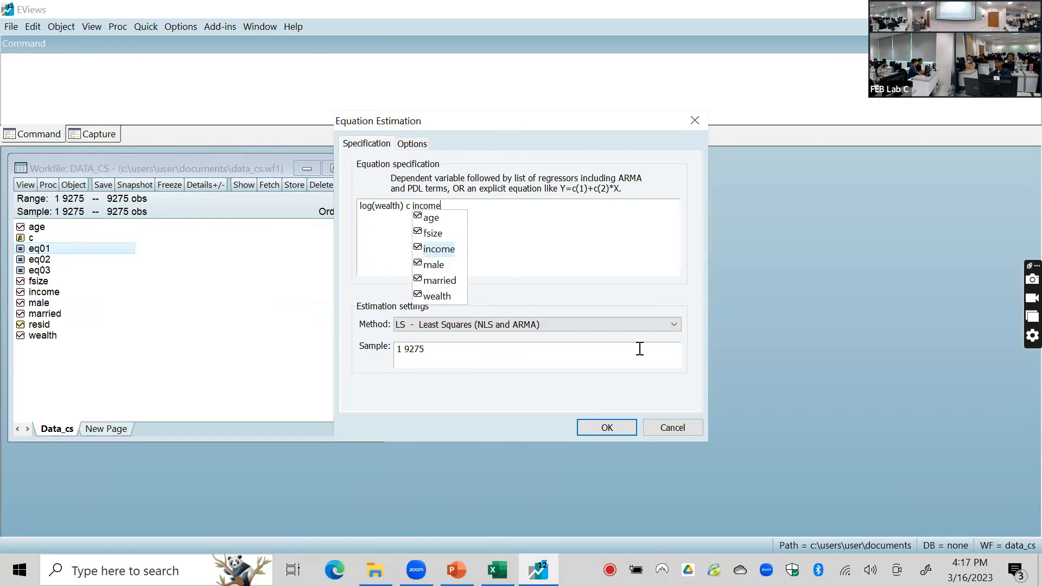
left_click(580, 230)
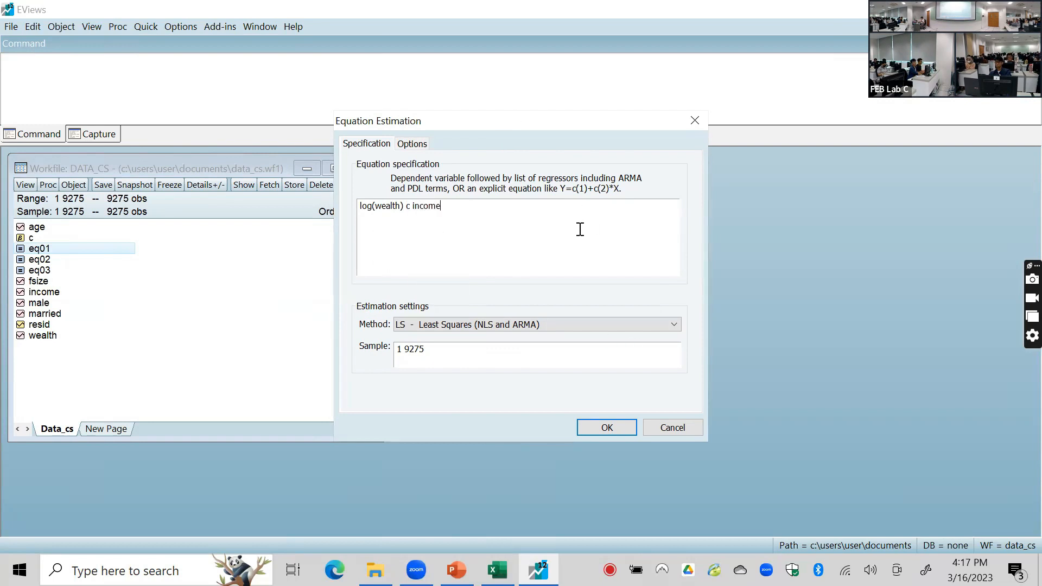
left_click(607, 428)
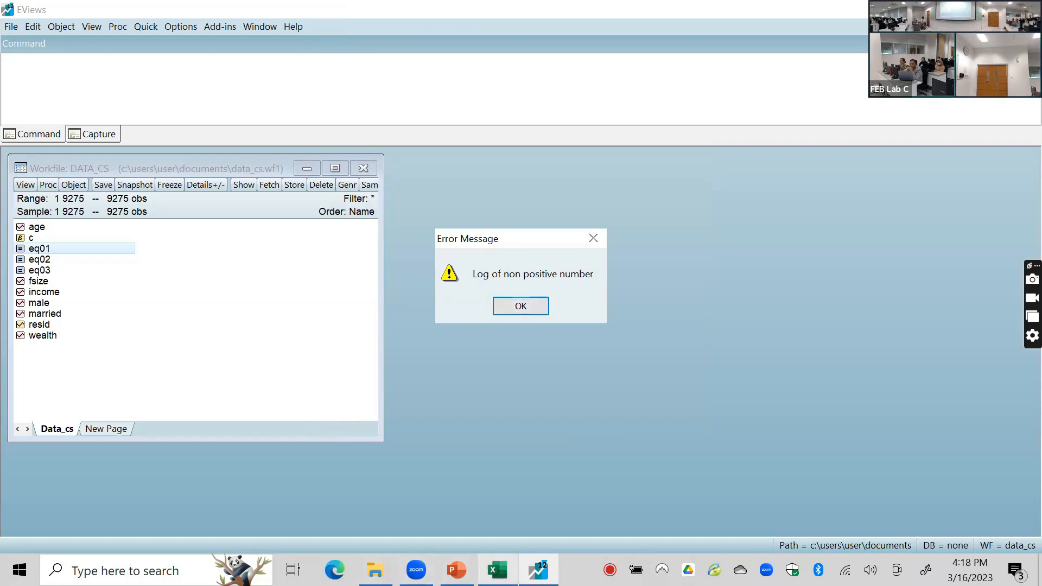
Switch to the data_cs workbook in Excel and examine the wealth column for zero and negative values
left_click(496, 569)
left_click(54, 281)
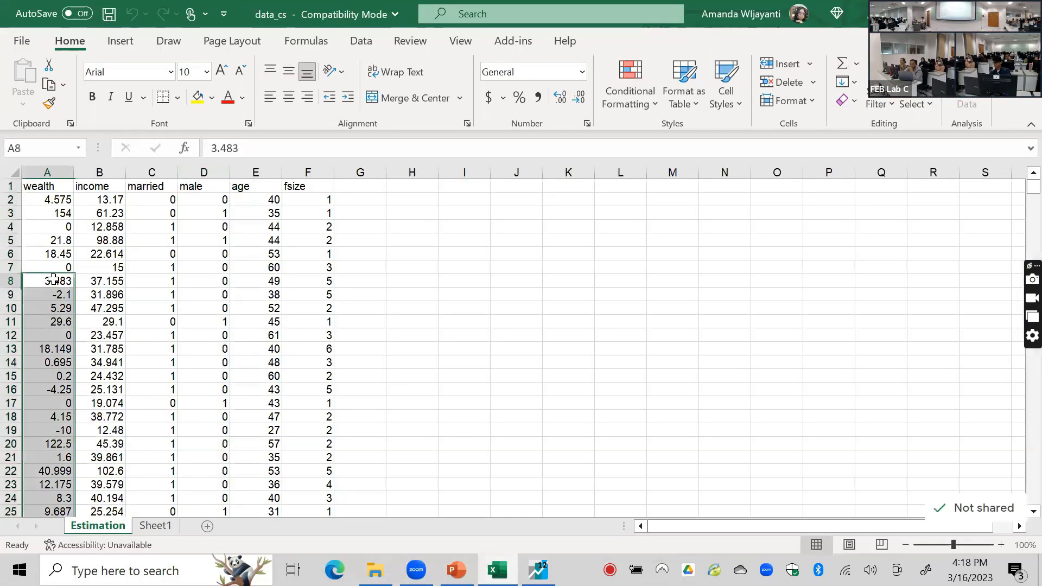
key("Up")
key("Up")
key("Up")
key("Down")
key("Down")
key("Down")
key("Down")
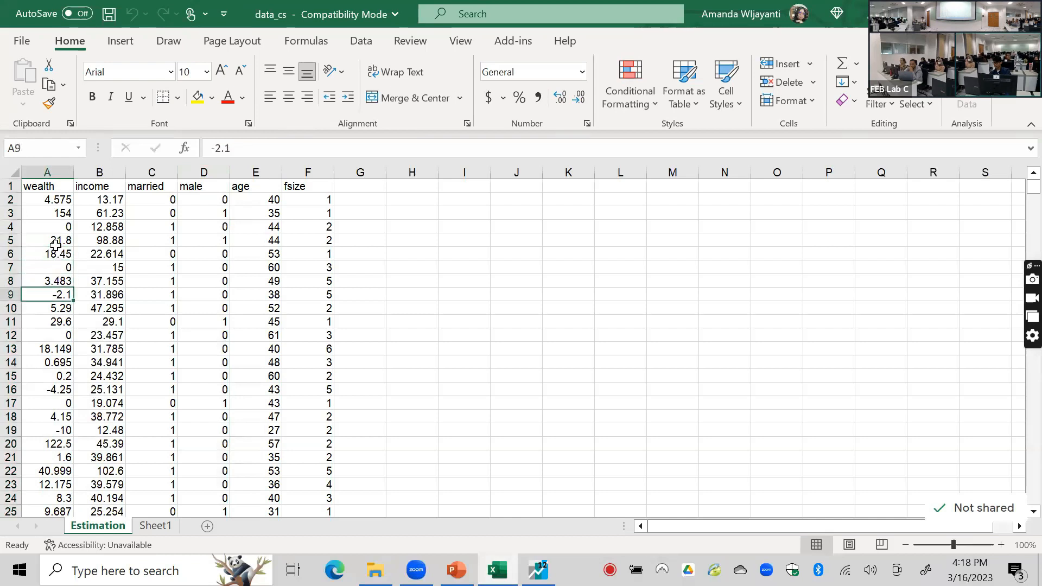
key("Down")
key("Down")
key("Down")
key("Down")
key("Down")
key("Down")
key("Down")
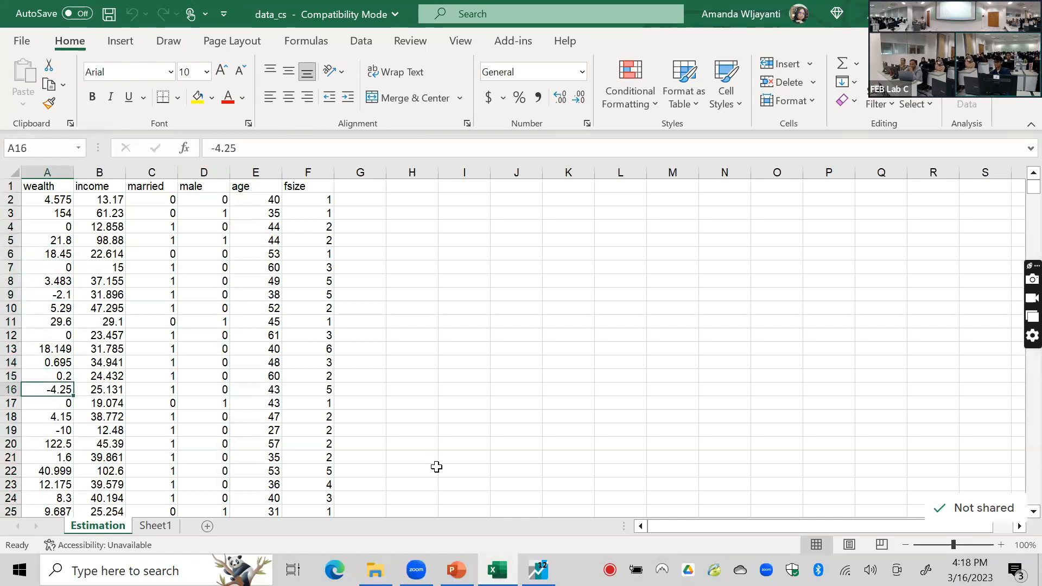
Switch back to EViews, dismiss the error message and close the equation estimation dialog without estimating
key("alt+Tab")
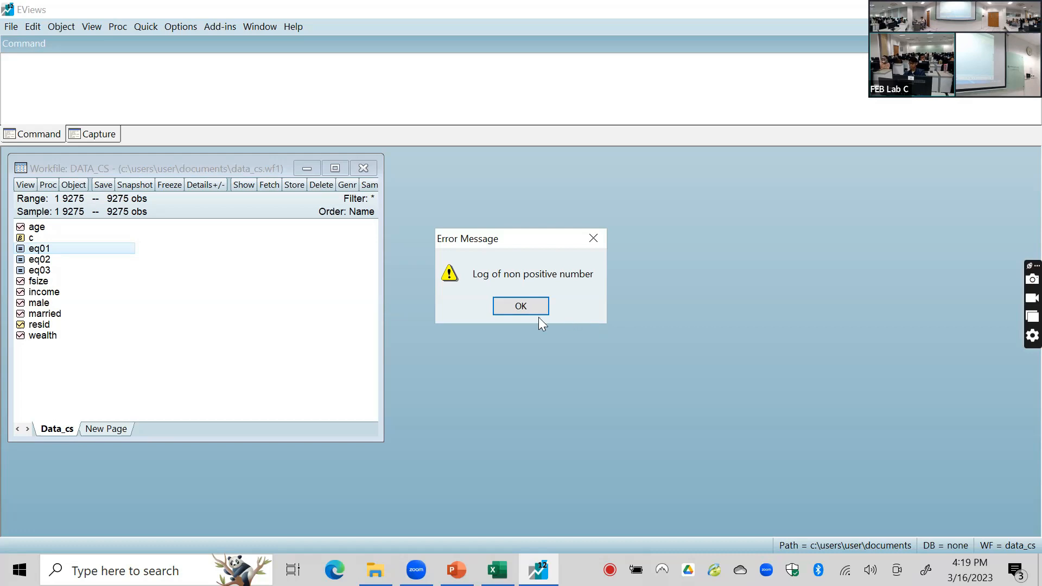
left_click(513, 308)
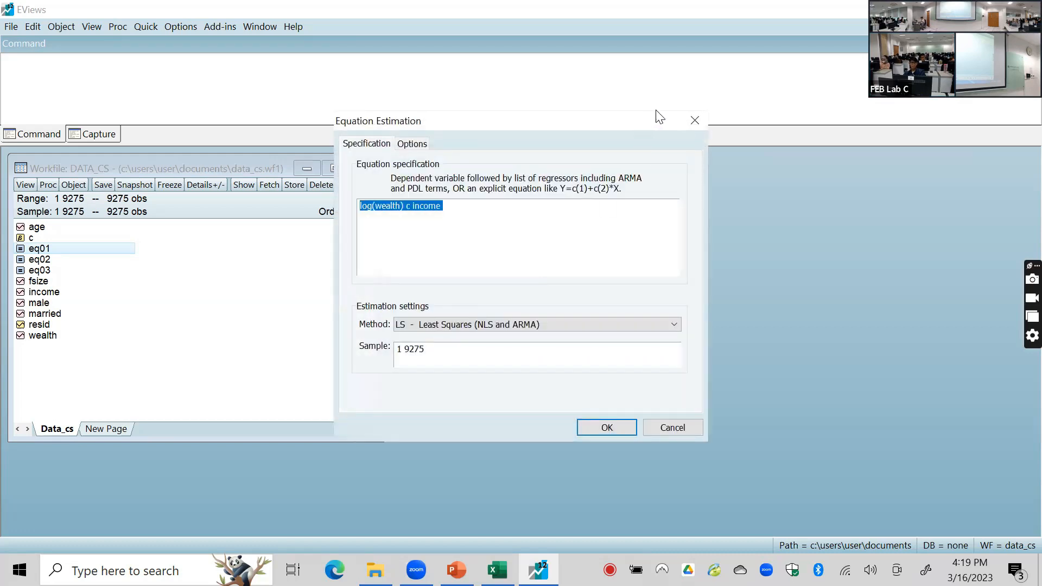
left_click(691, 120)
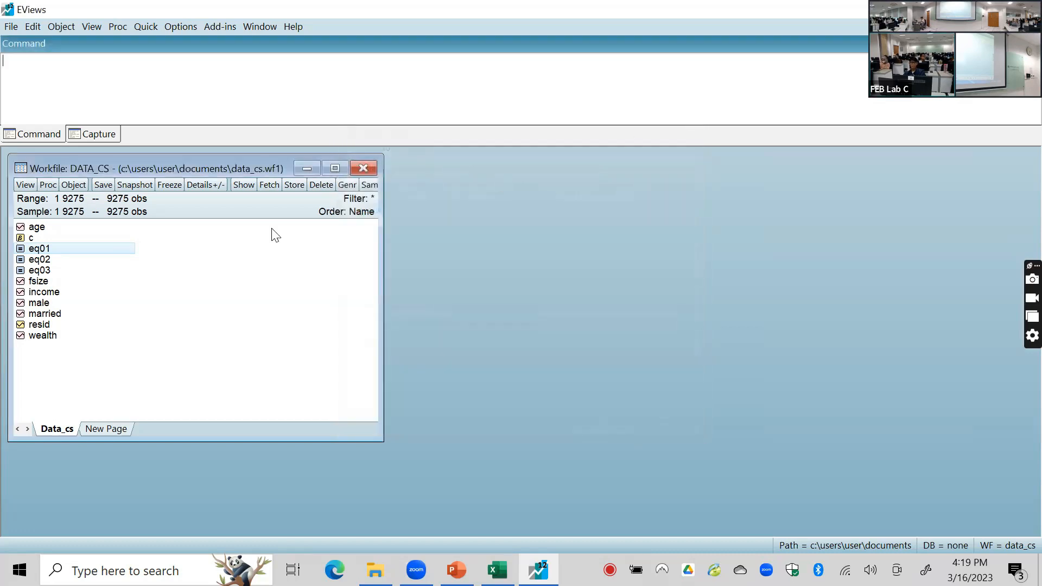
left_click(190, 32)
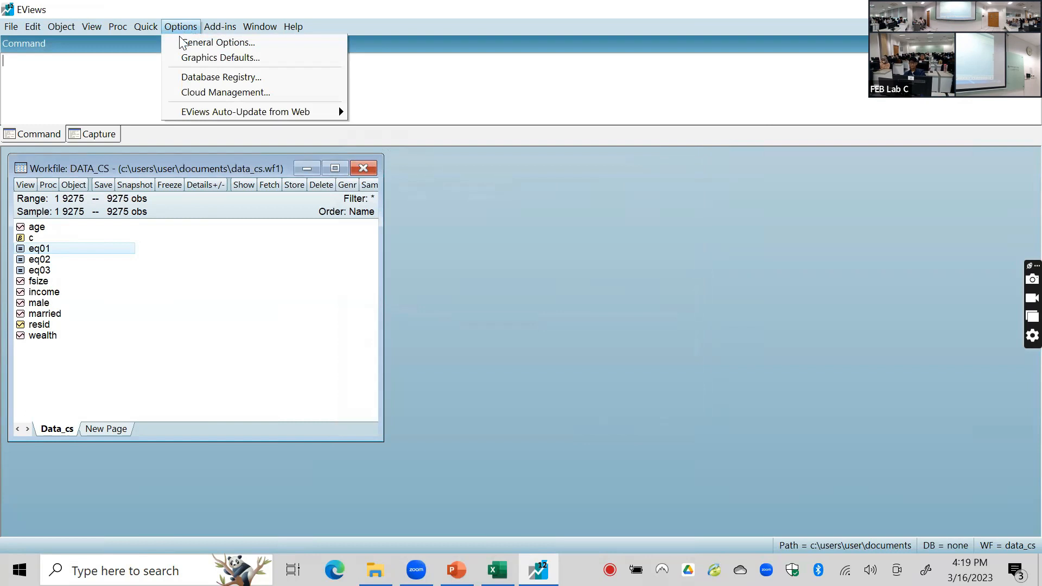
left_click(181, 42)
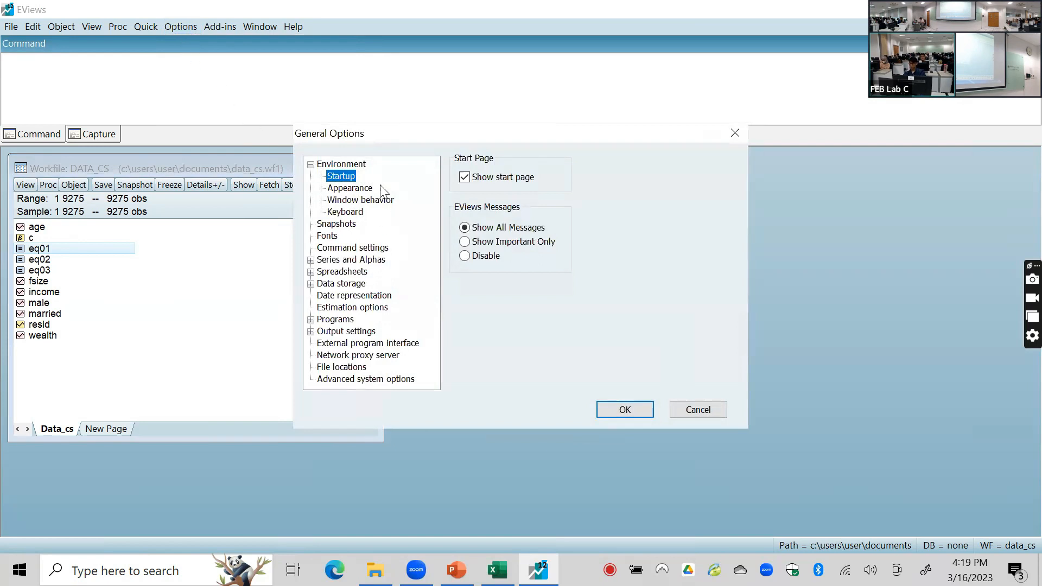
left_click(325, 261)
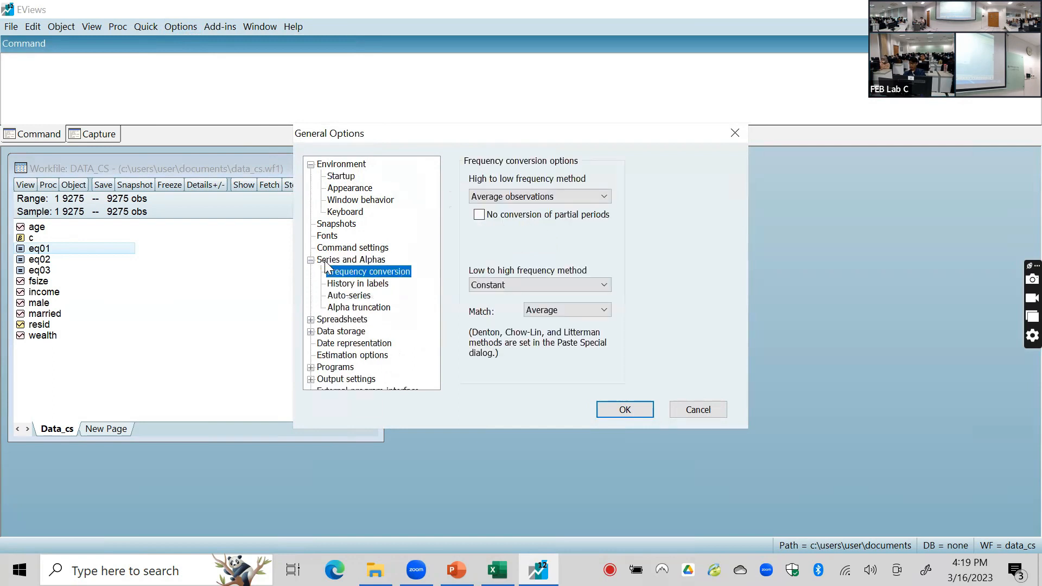
left_click(359, 297)
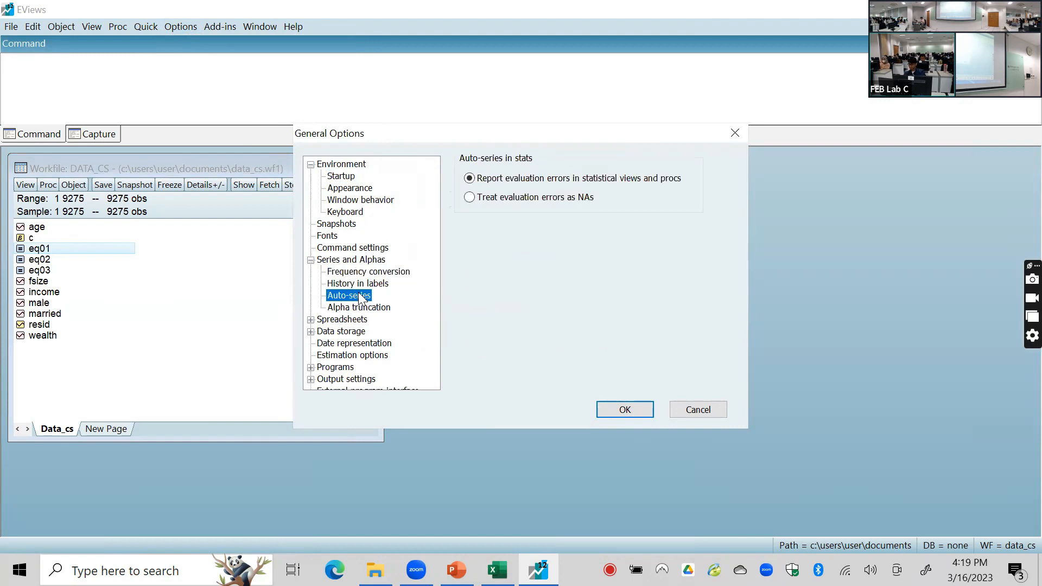
left_click(471, 197)
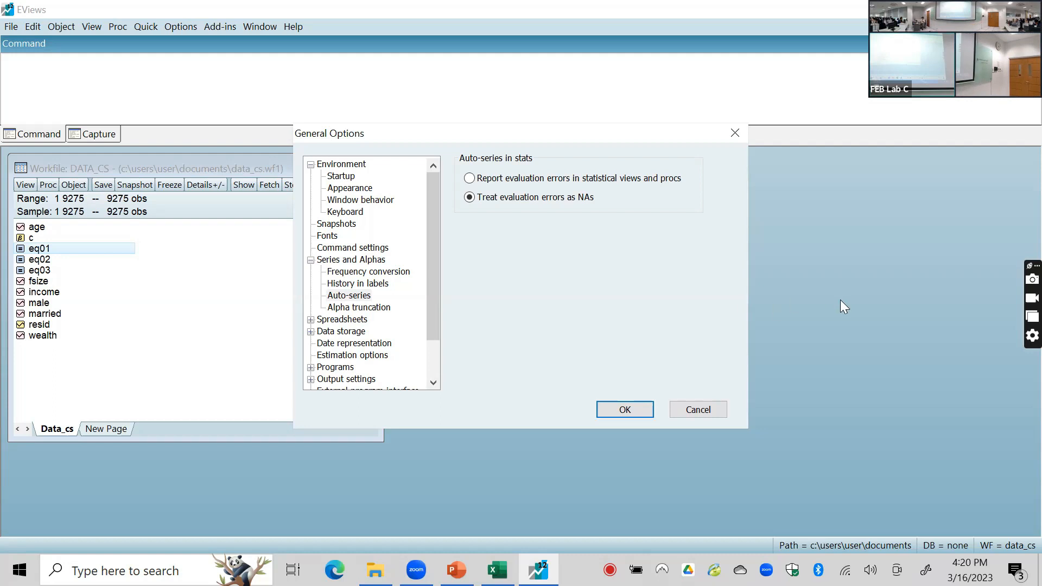
left_click(736, 134)
Set the Auto-series general option for Series and Alphas to "Treat evaluation errors as NAs" and apply it
left_click(175, 31)
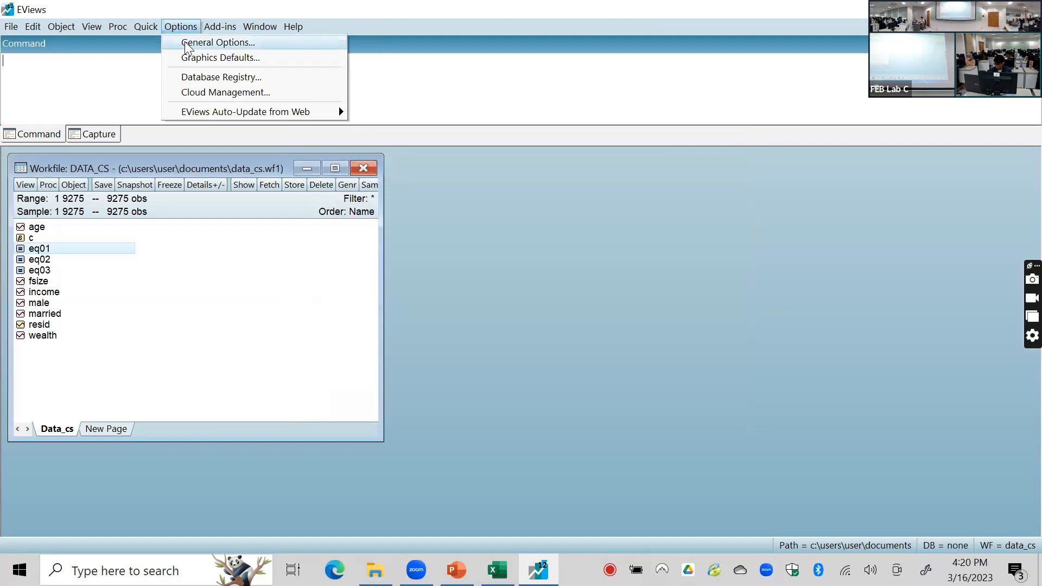
left_click(186, 43)
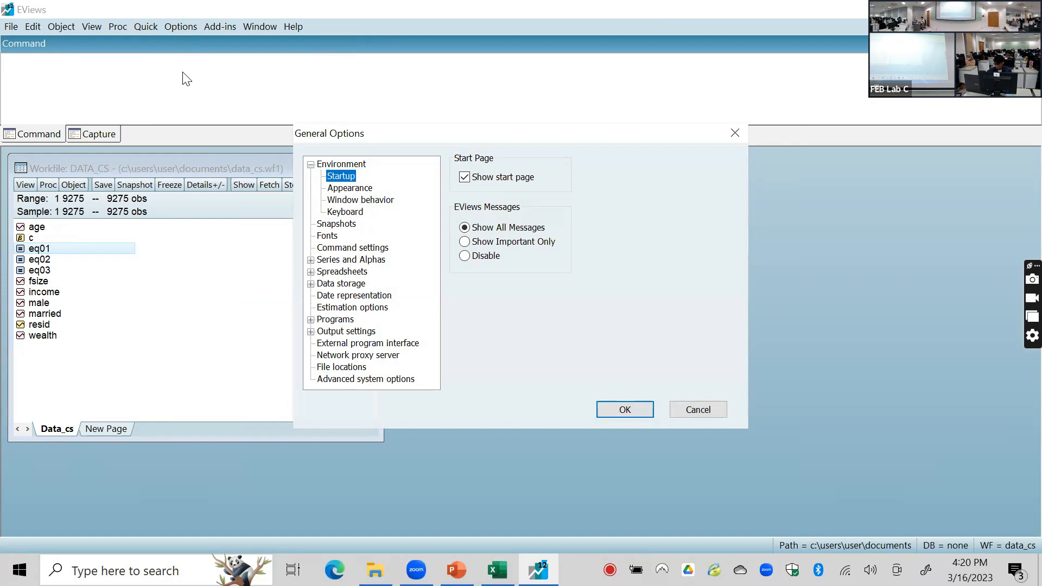
left_click(347, 260)
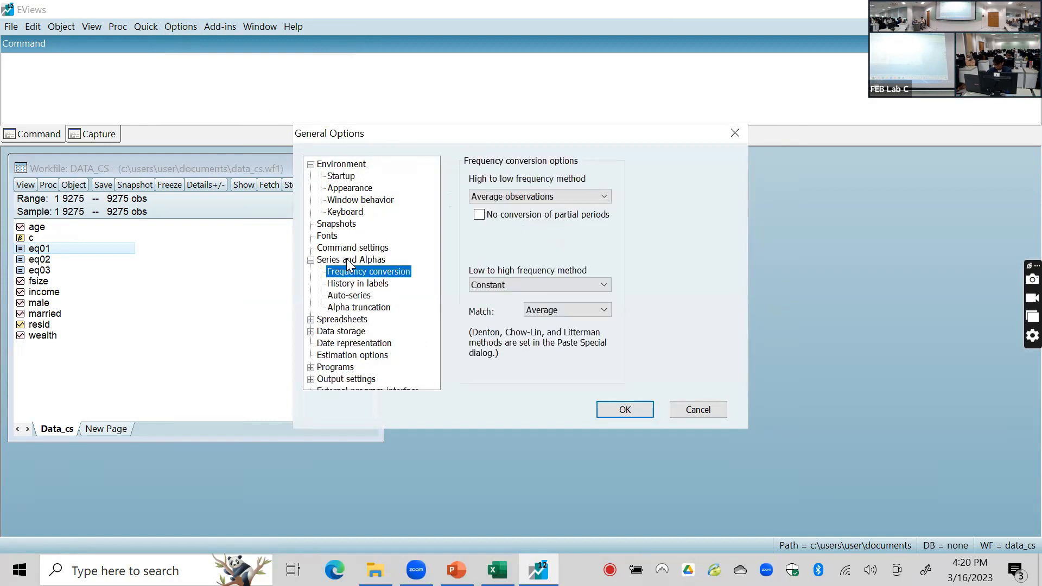
left_click(349, 298)
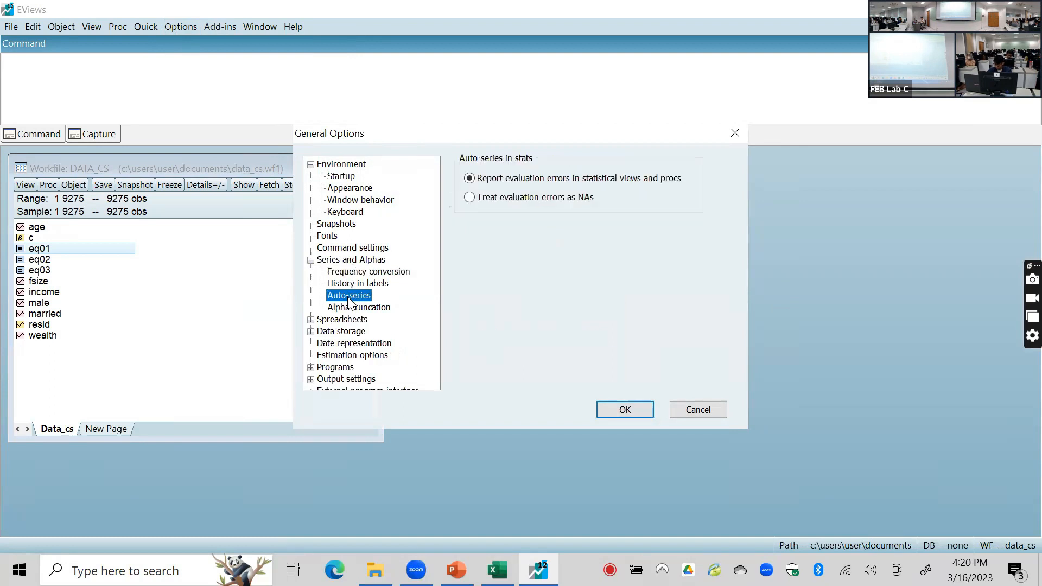
left_click(470, 197)
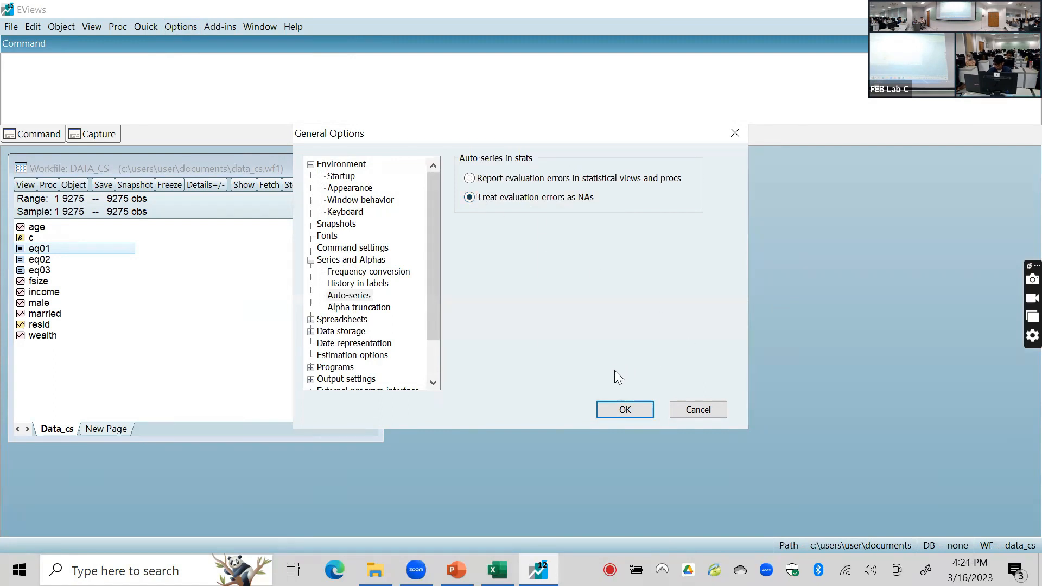
left_click(625, 410)
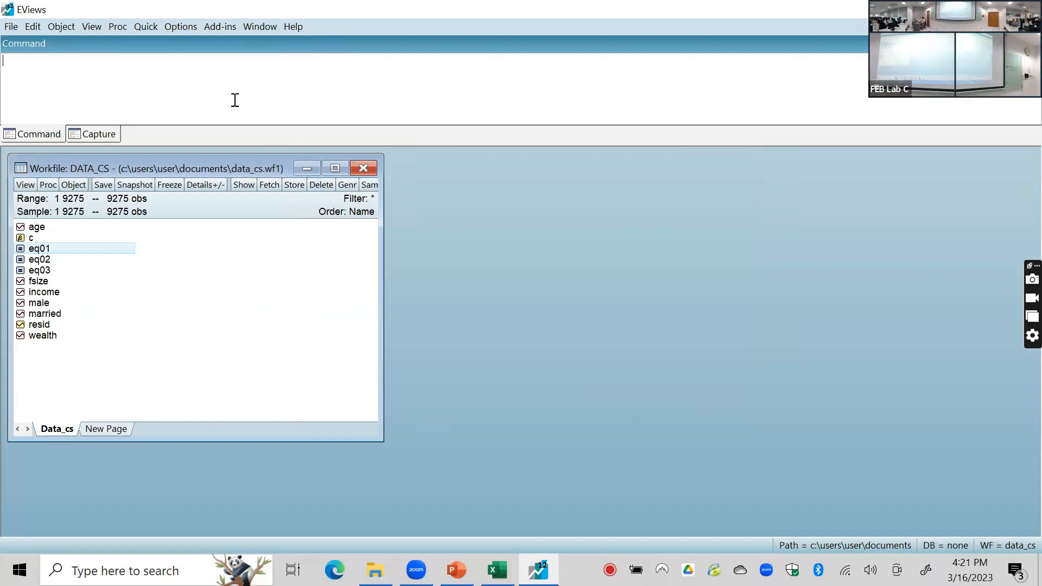
Estimate a new least squares equation specified as log(wealth) c income and highlight the included observations in its output
left_click(147, 26)
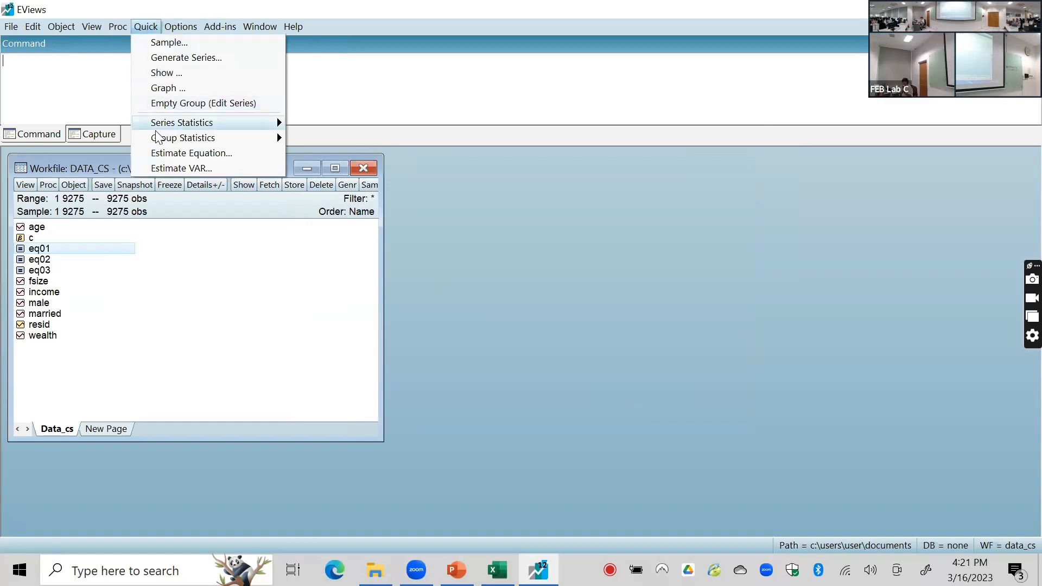
mouse_move(172, 142)
left_click(207, 153)
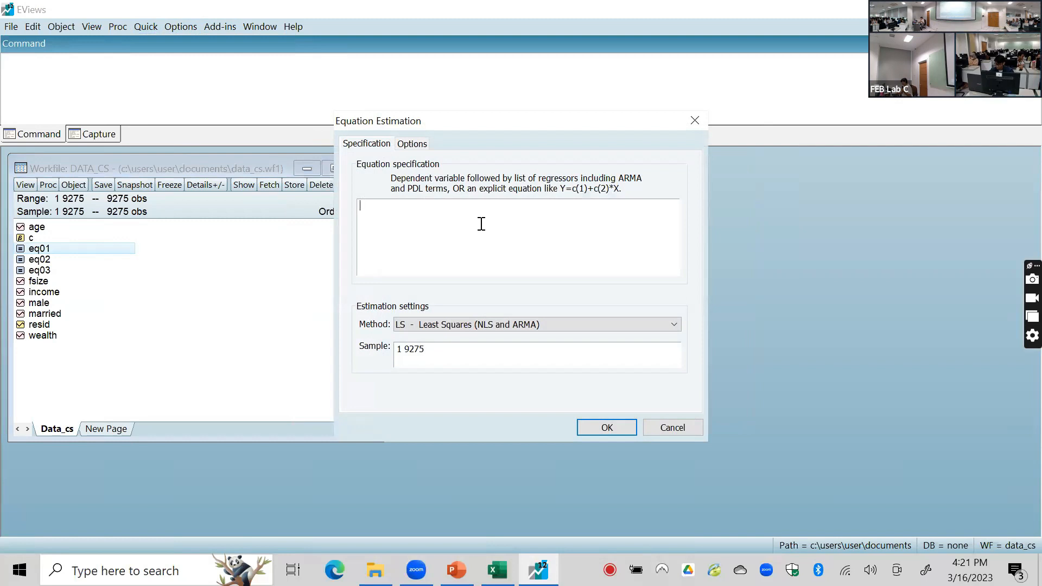
type("lo")
key("BackSpace")
key("BackSpace")
type("log")
type("(weal")
type("tgh")
key("BackSpace")
key("BackSpace")
type("h) c")
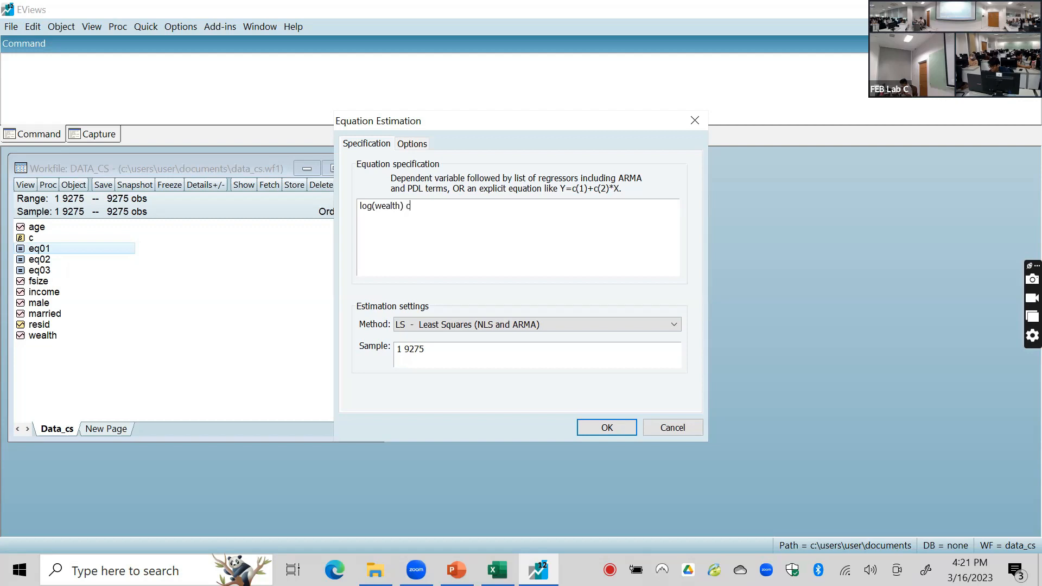
type(" income")
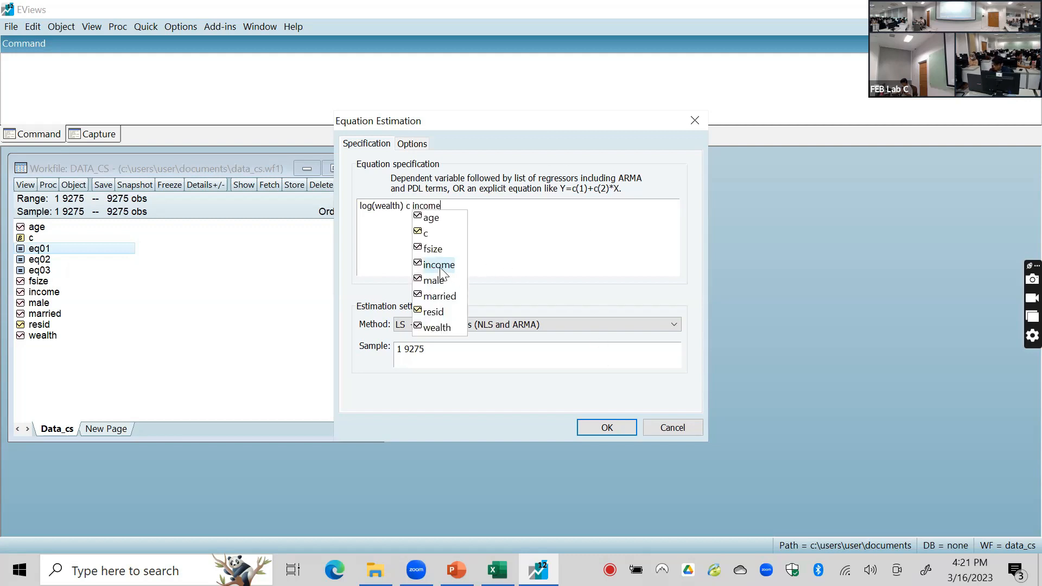
left_click(440, 268)
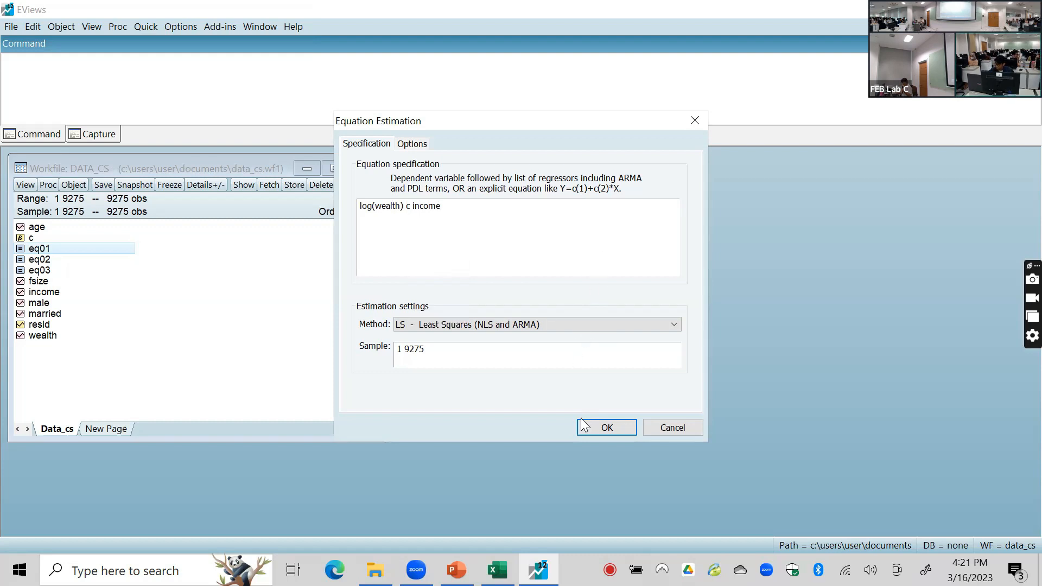
left_click(600, 426)
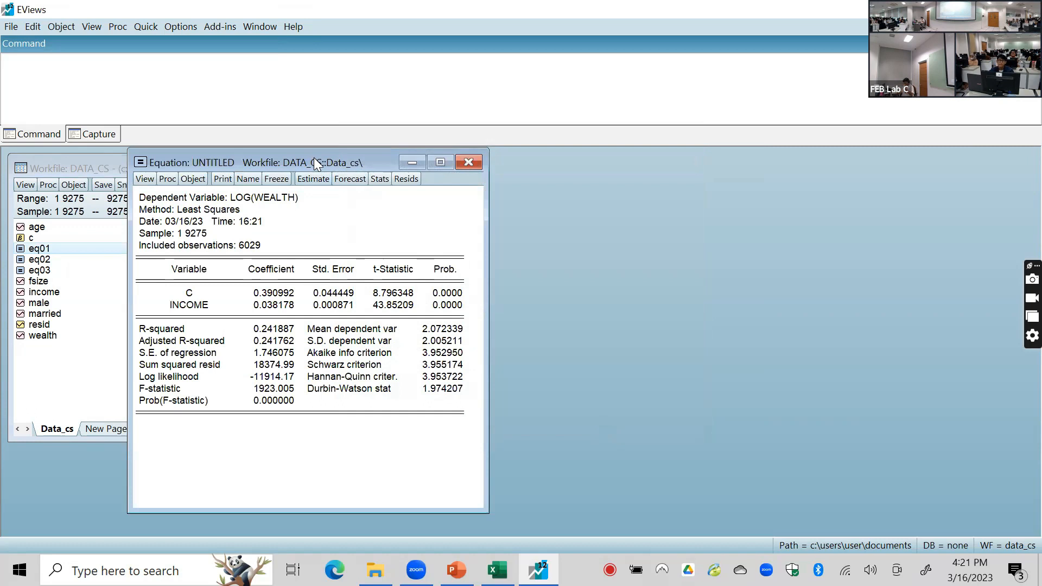
left_click(252, 247)
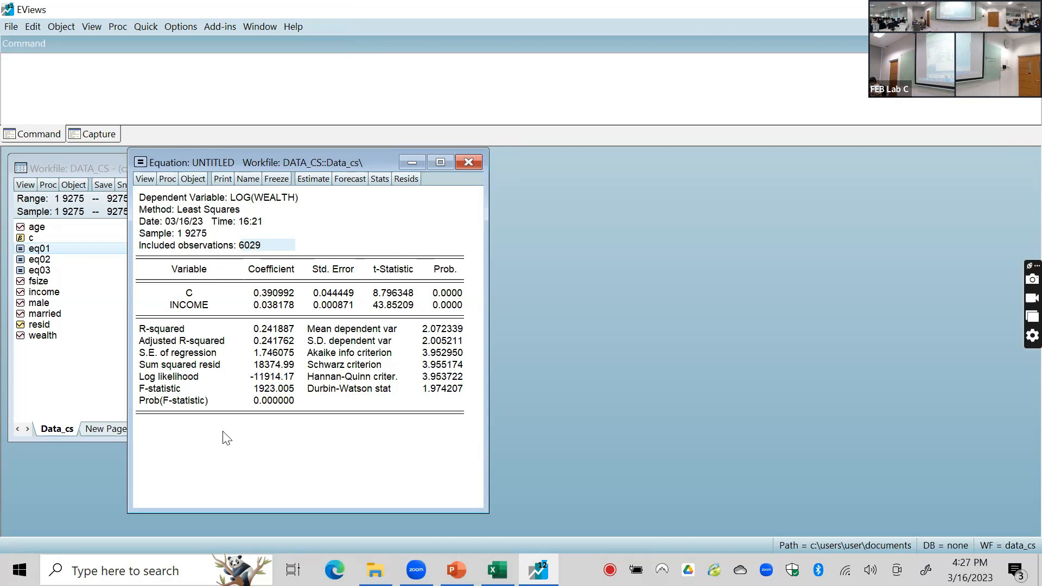
Switch to the PowerPoint slide show and read the auto-series estimation slides through to "Estimation with Data Expressions (Auto Series): Example 2"
left_click(456, 570)
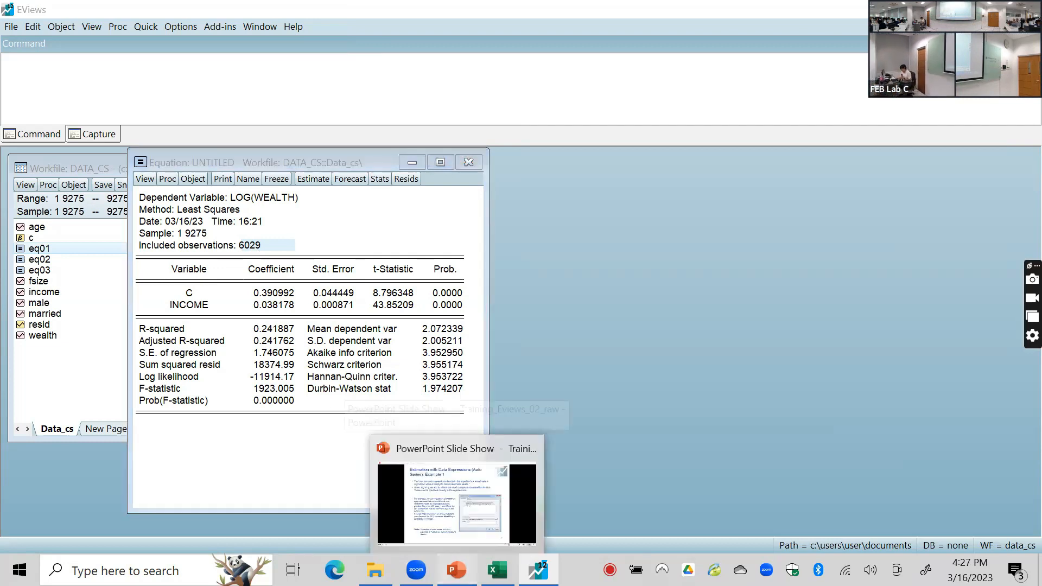
left_click(599, 312)
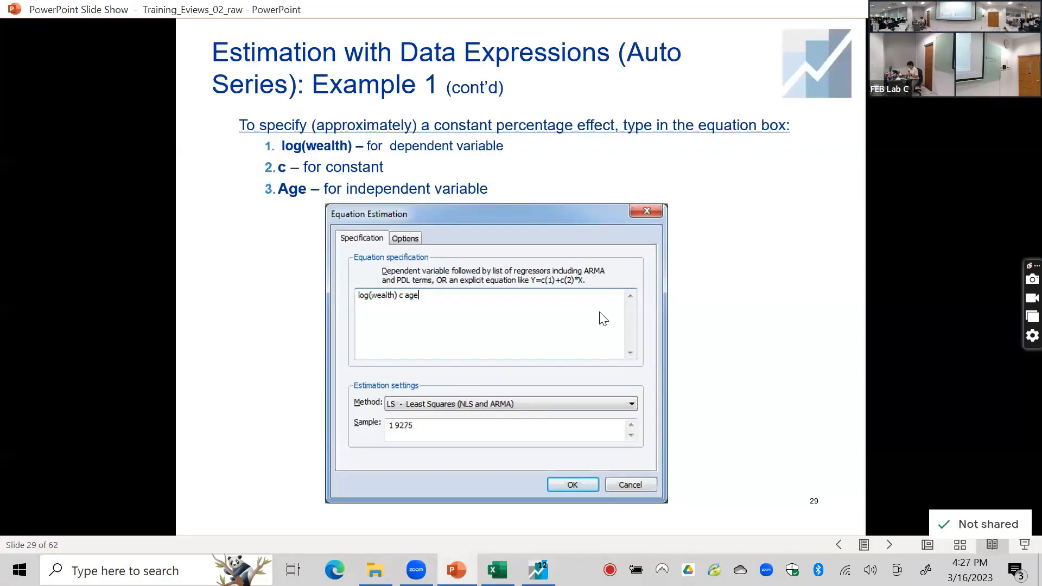
left_click(599, 312)
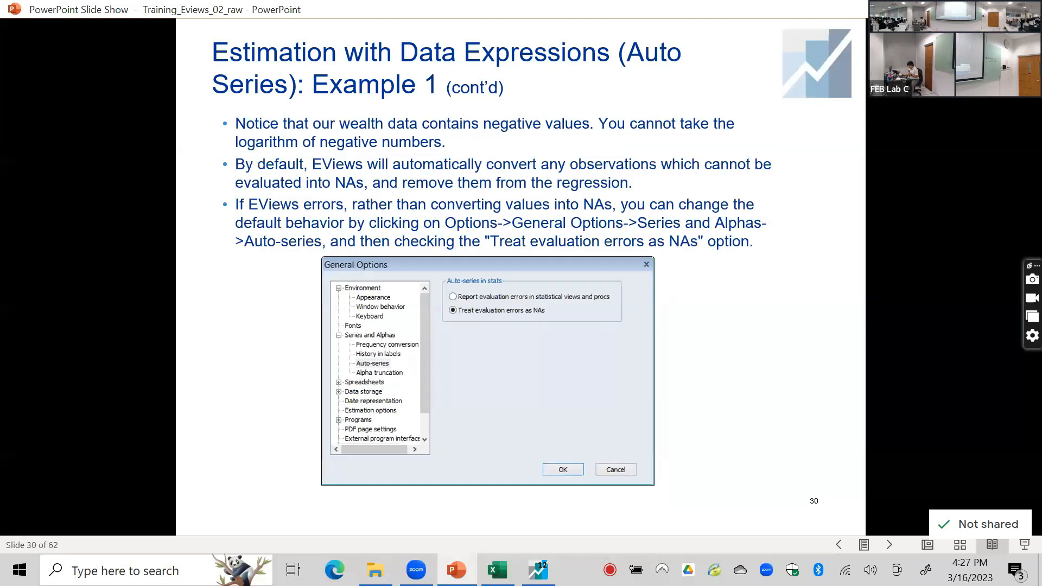
key("Right")
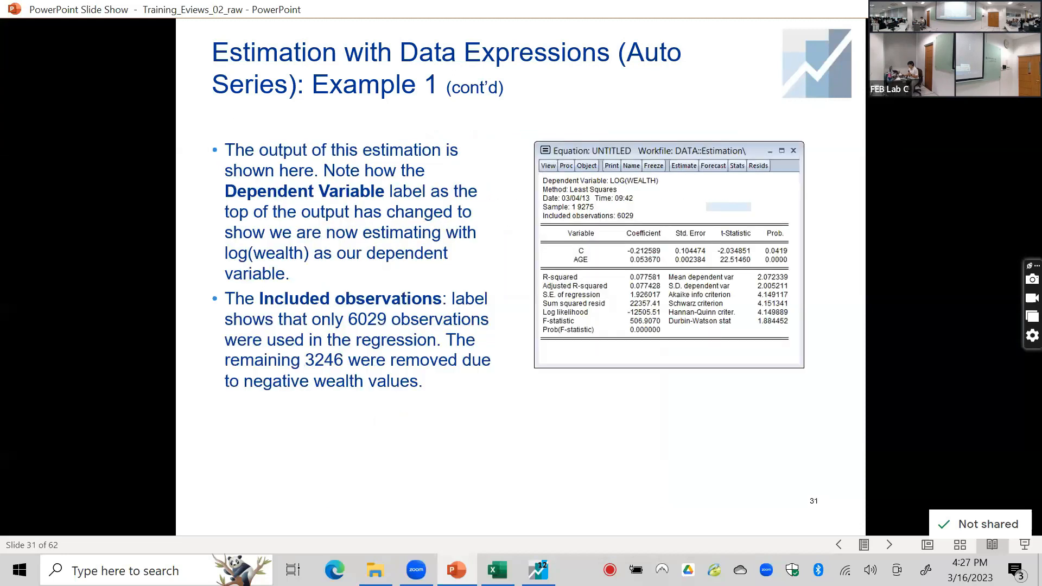
key("Right")
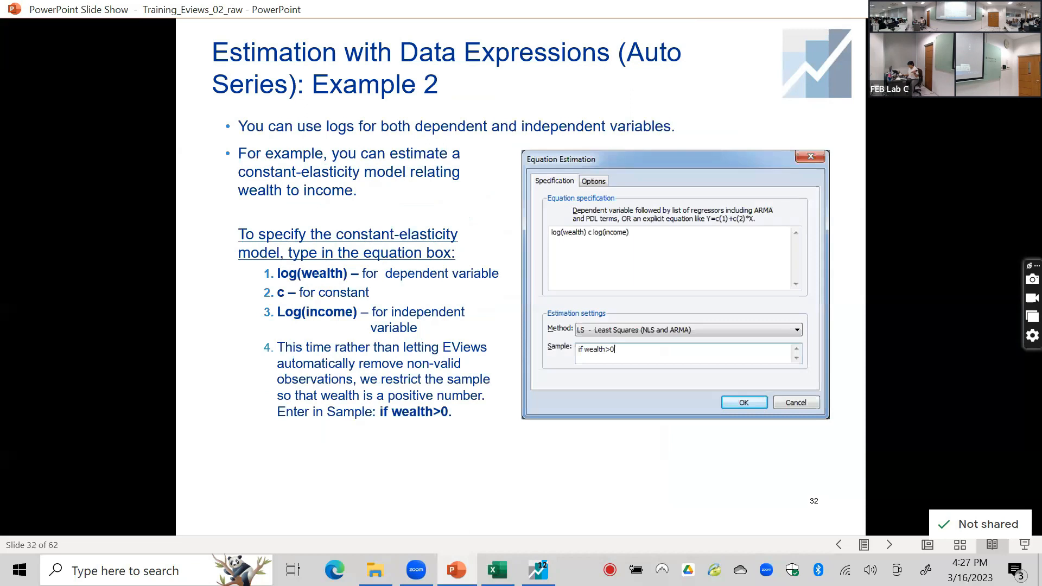
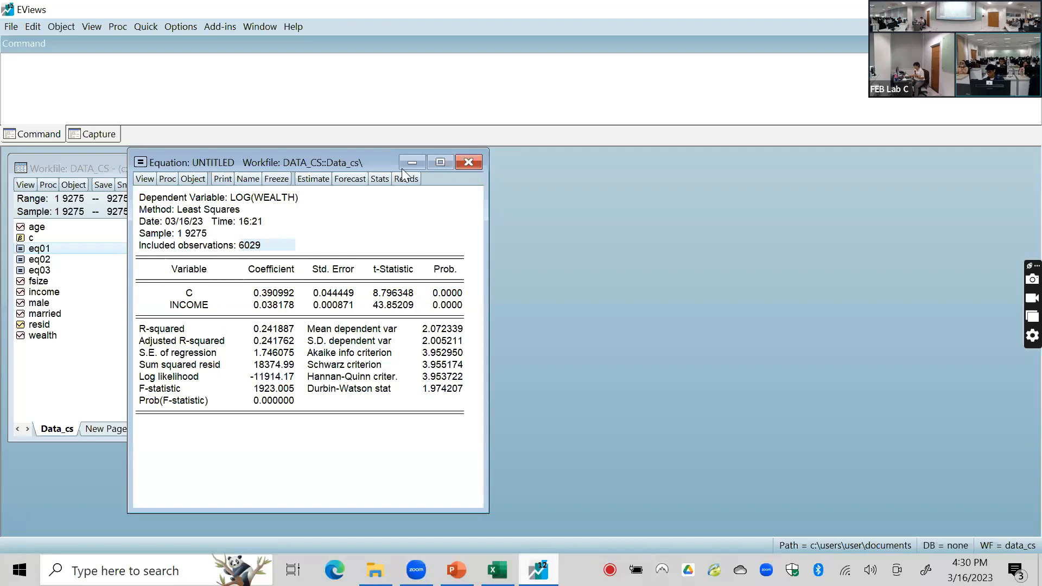
Save the estimated log(wealth) on income equation under the name eq04 and close its window
left_click(245, 180)
left_click(266, 390)
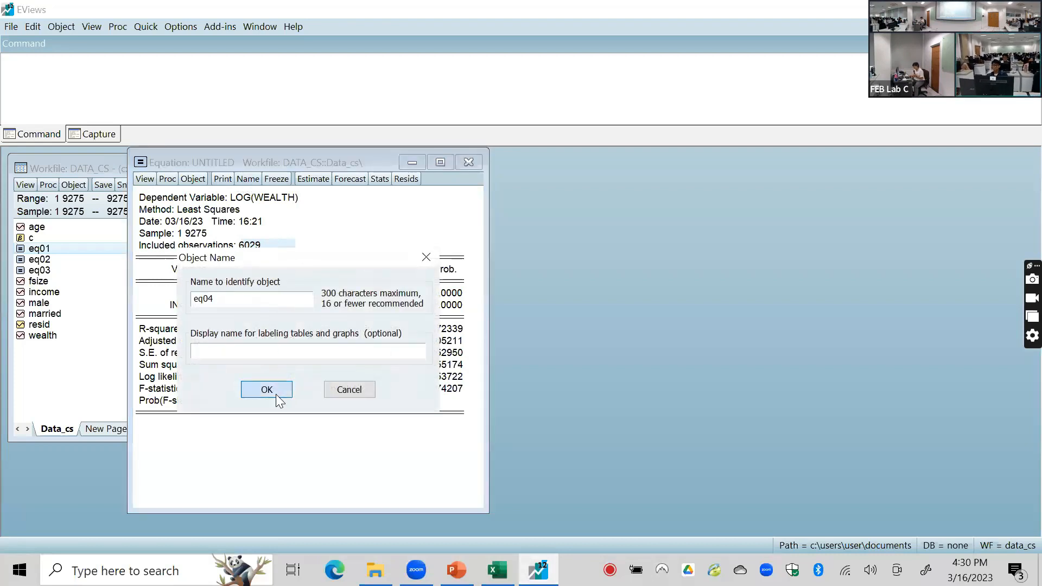
left_click(475, 170)
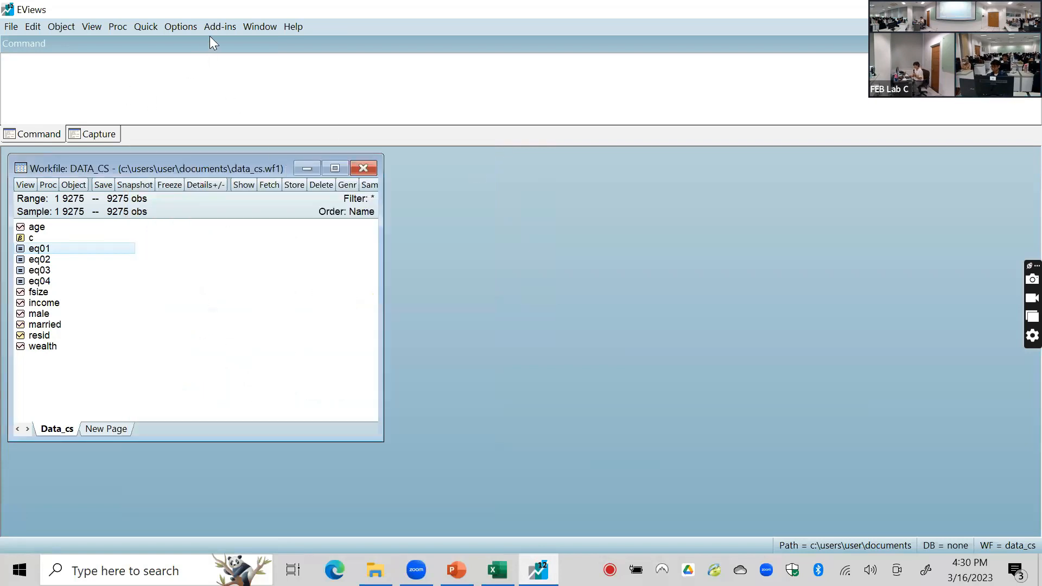
Create a new least squares equation and begin its specification with log(wealth) c
left_click(156, 29)
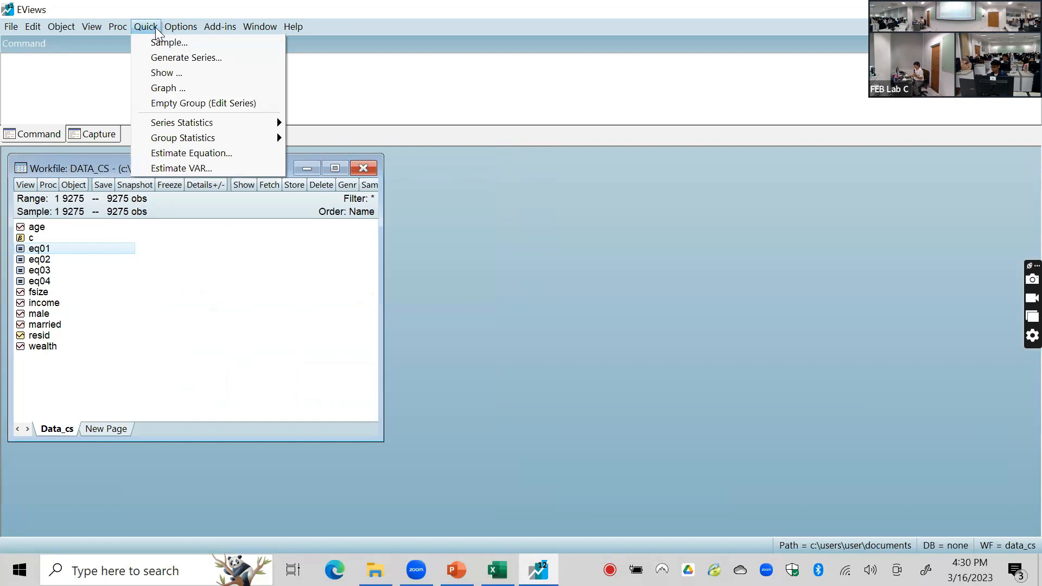
left_click(190, 154)
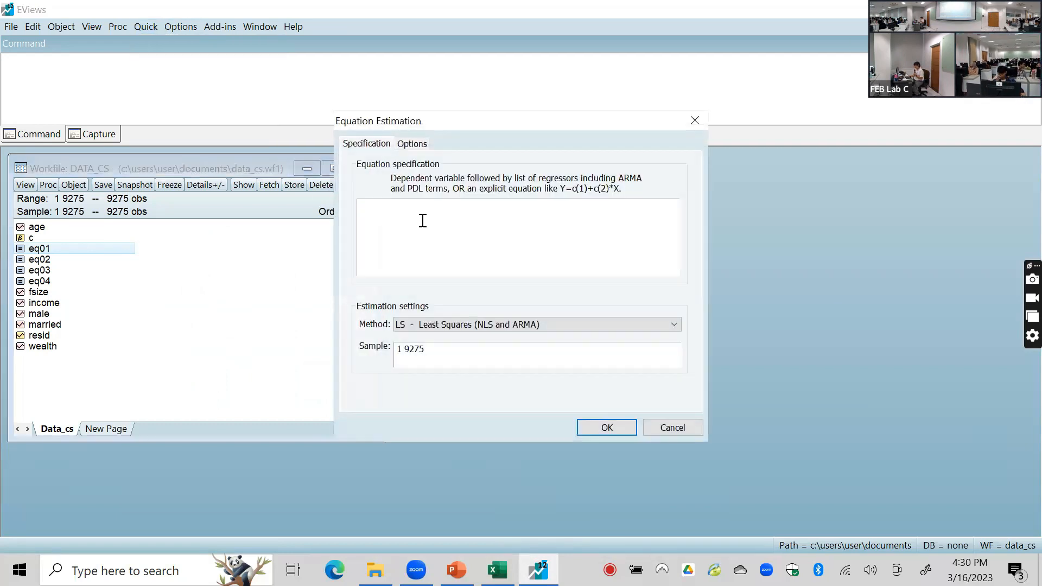
type("weal")
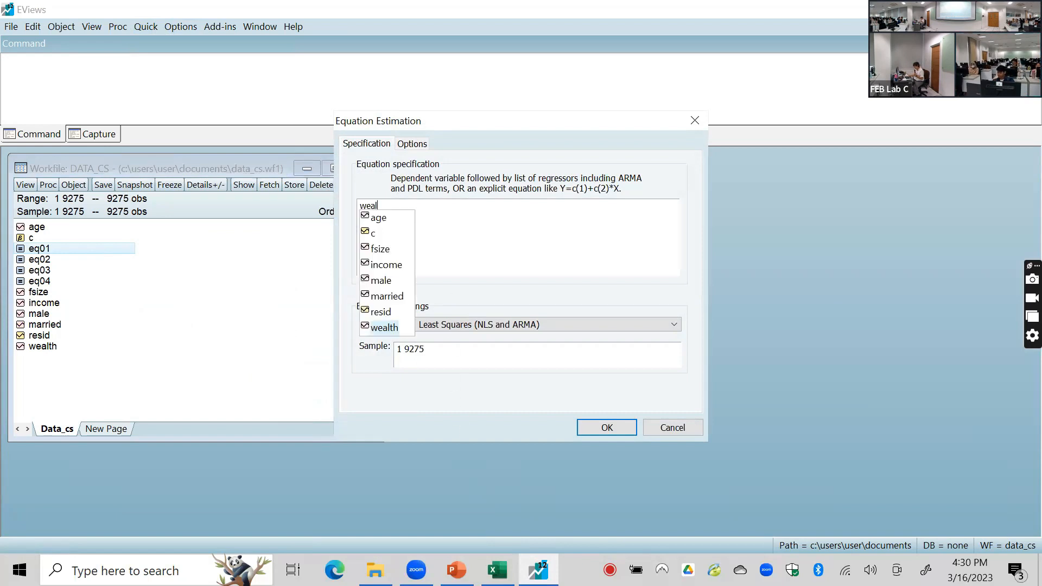
key("alt+Tab")
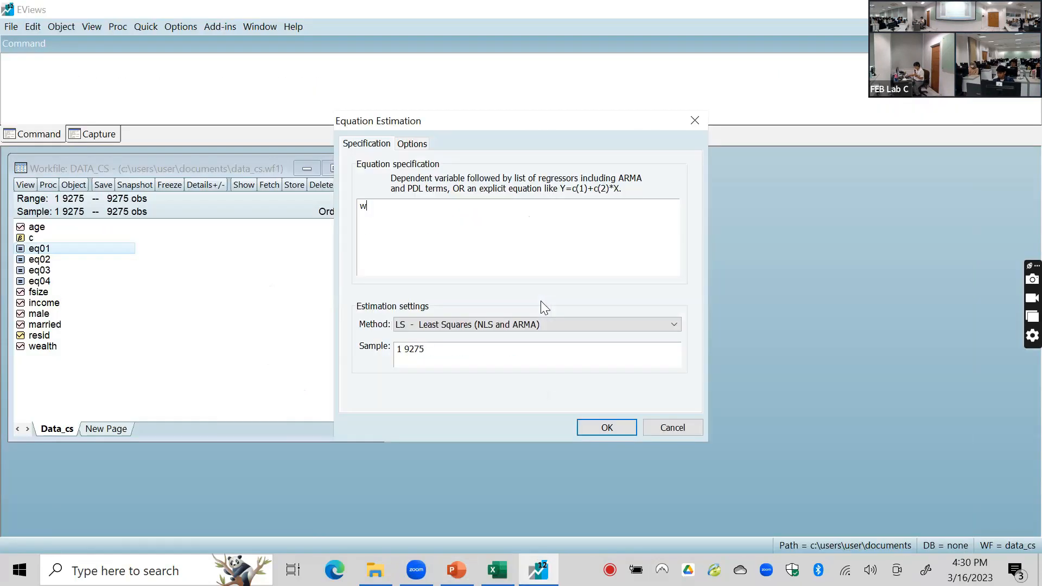
key("BackSpace")
type("log(wealth) c")
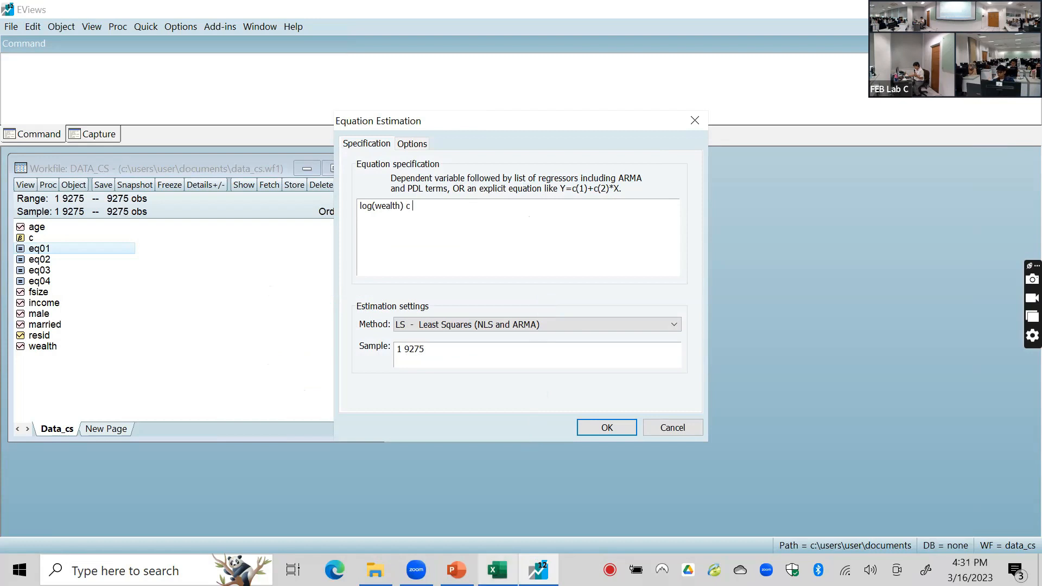
Consult the categorical dummy variables slide in PowerPoint, return to EViews and add income age age^2 to the equation specification
mouse_move(456, 570)
left_click(472, 505)
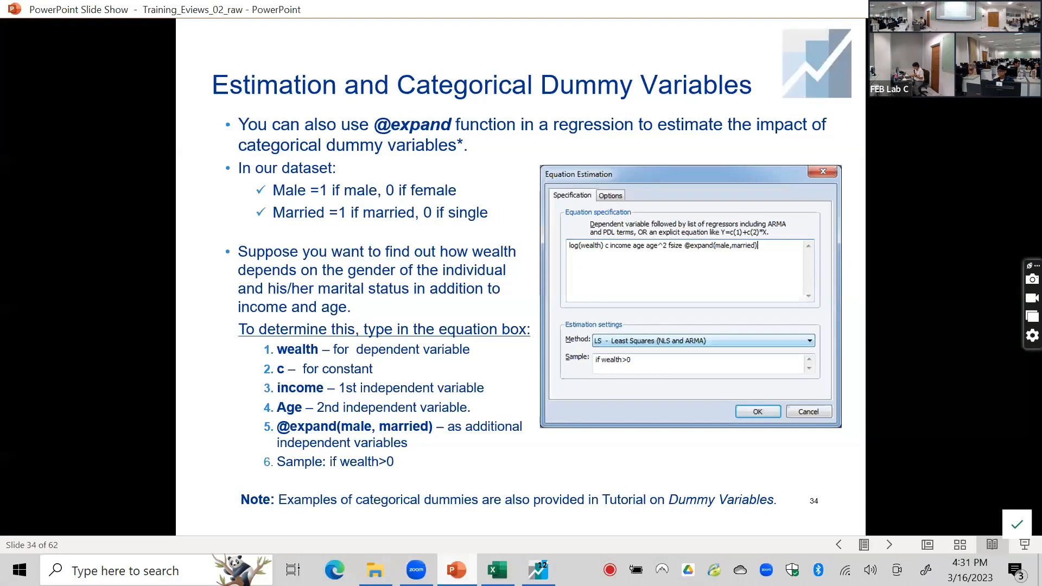
key("alt+Tab")
type("com")
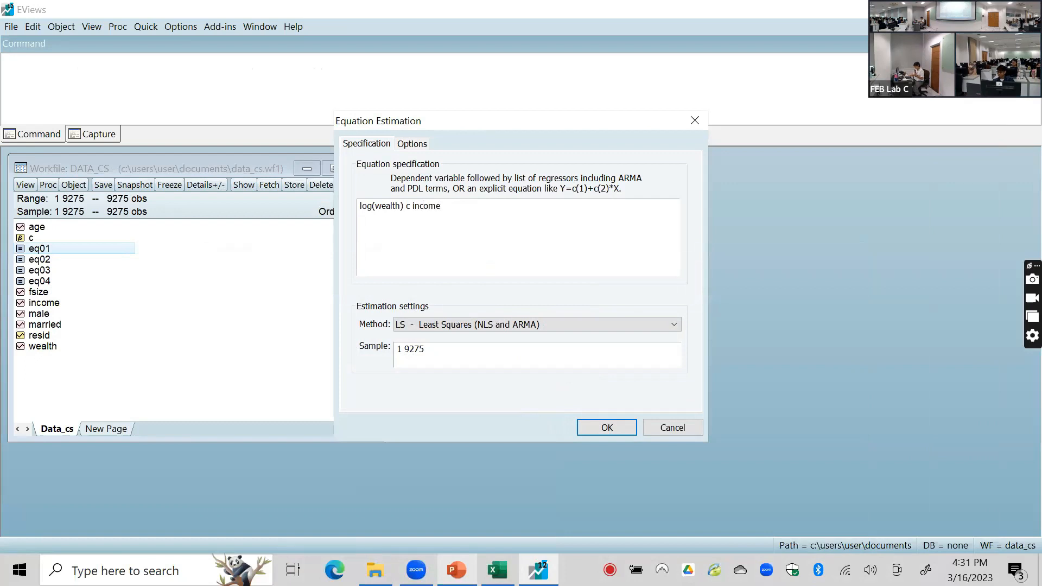
type("e age age^")
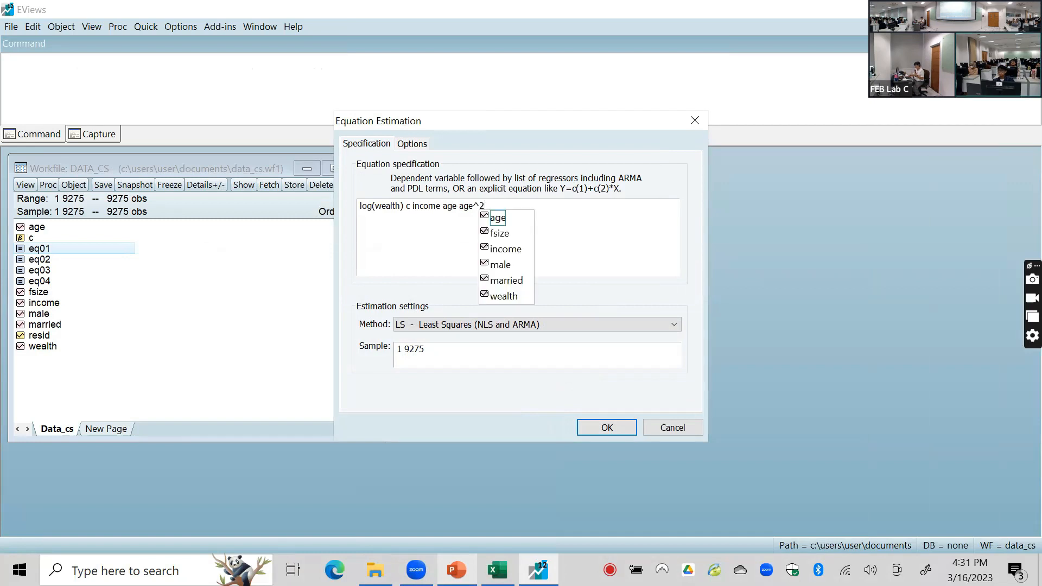
type("2")
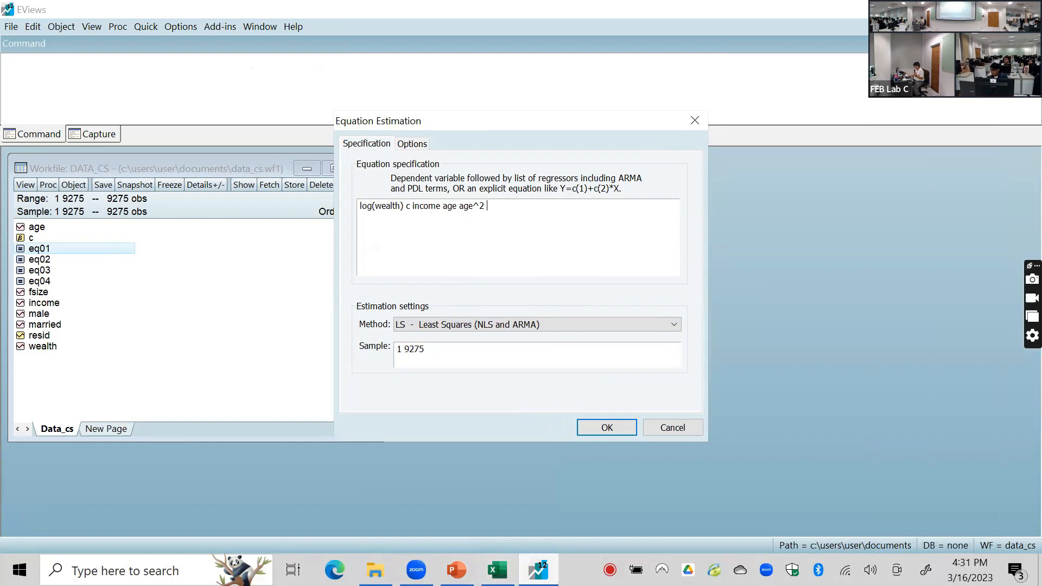
key("alt+Tab")
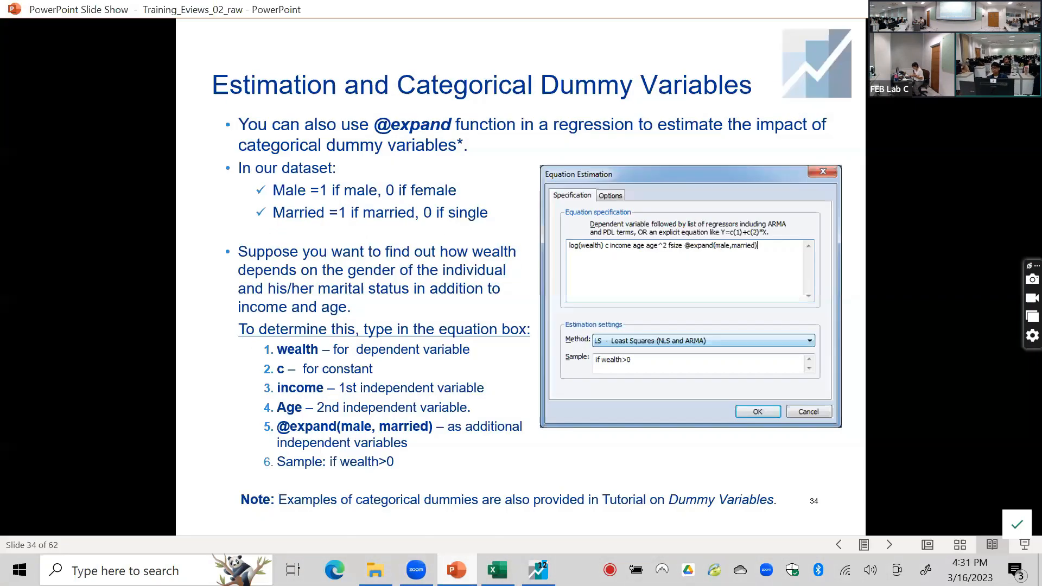
key("alt+Tab")
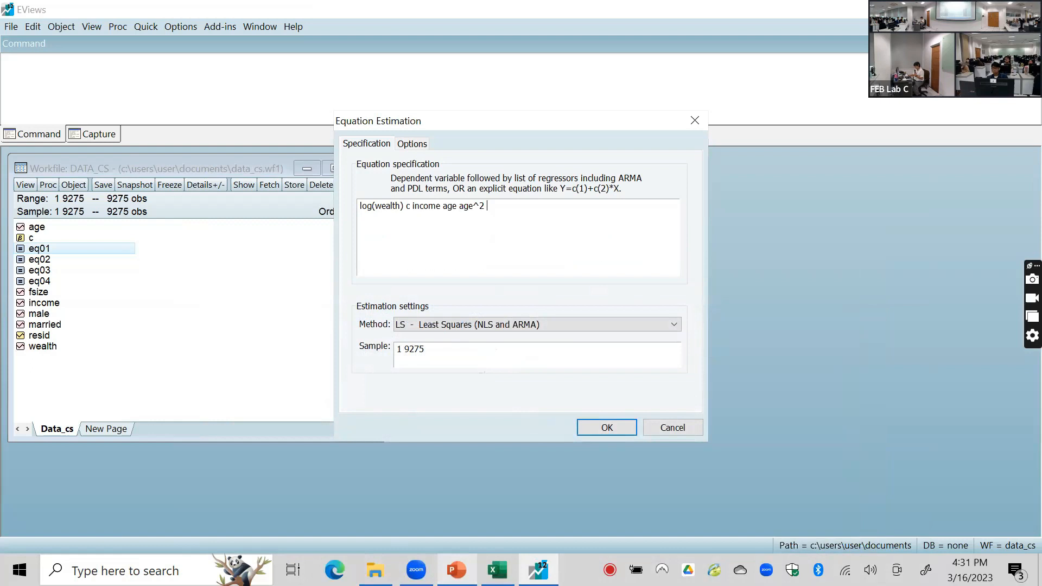
type("fsize")
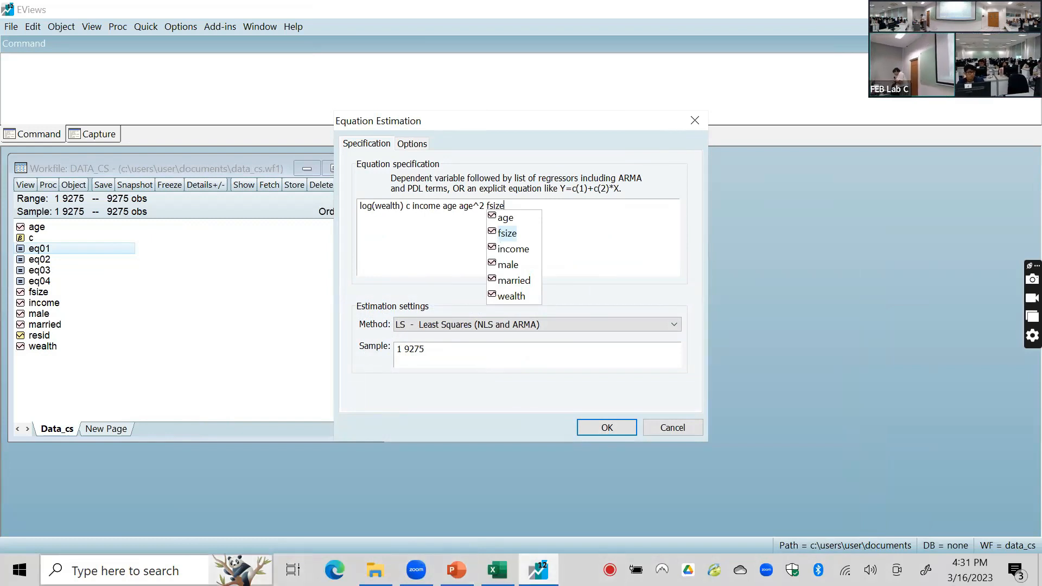
left_click(658, 262)
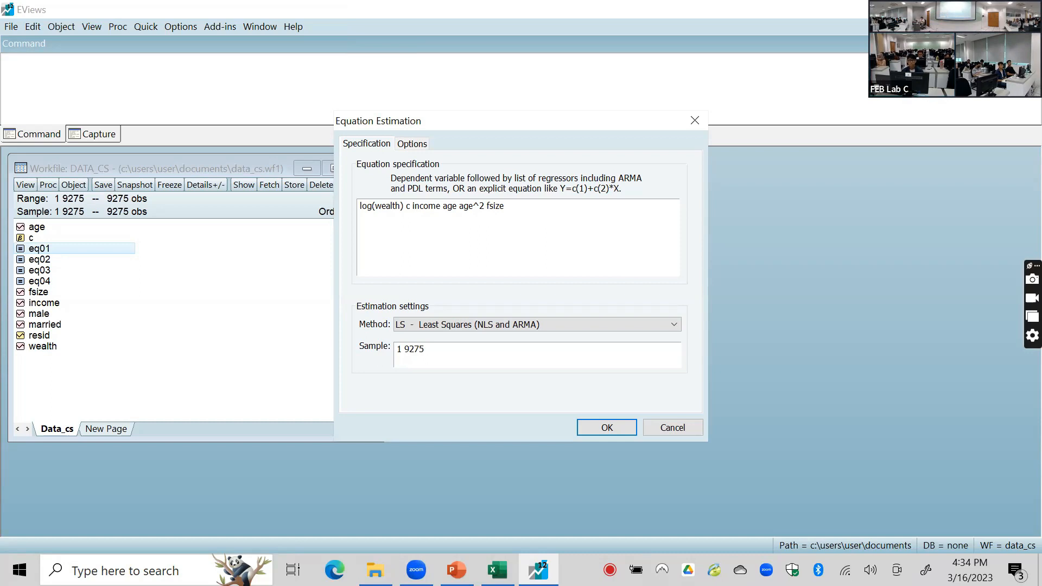
type("@expand")
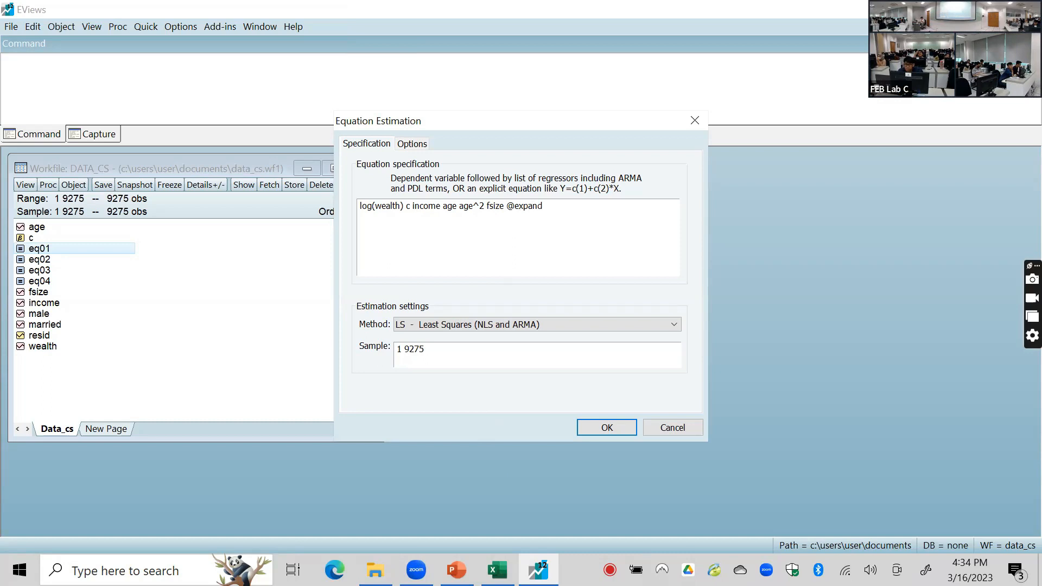
key("alt+Tab")
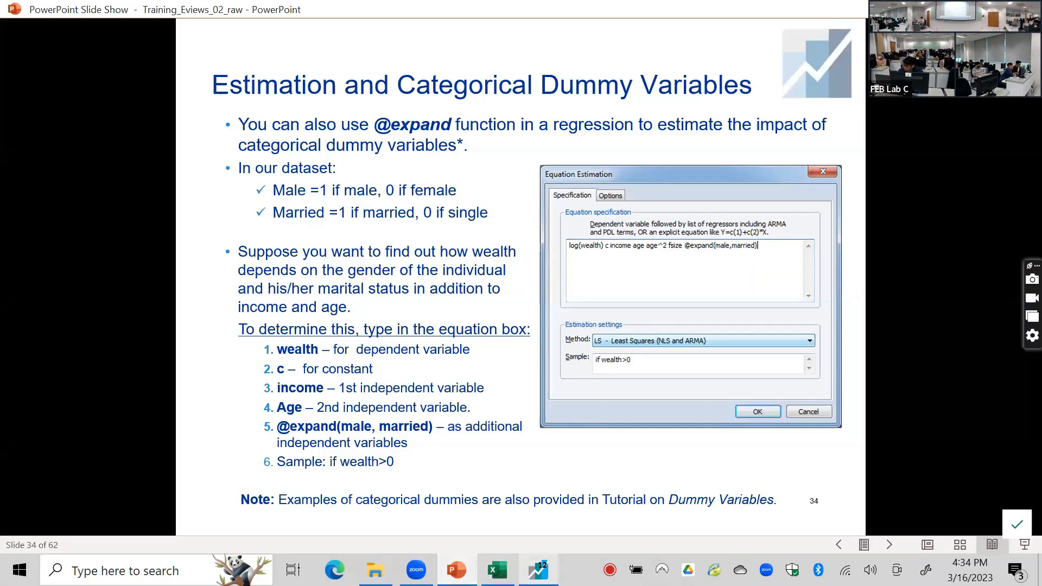
key("alt+Tab")
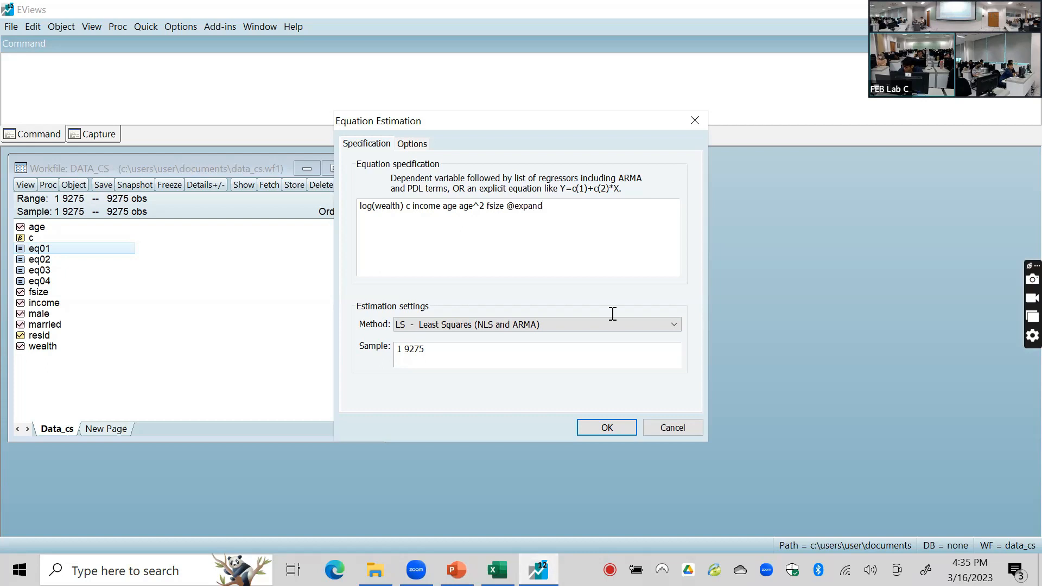
type("(male, married)")
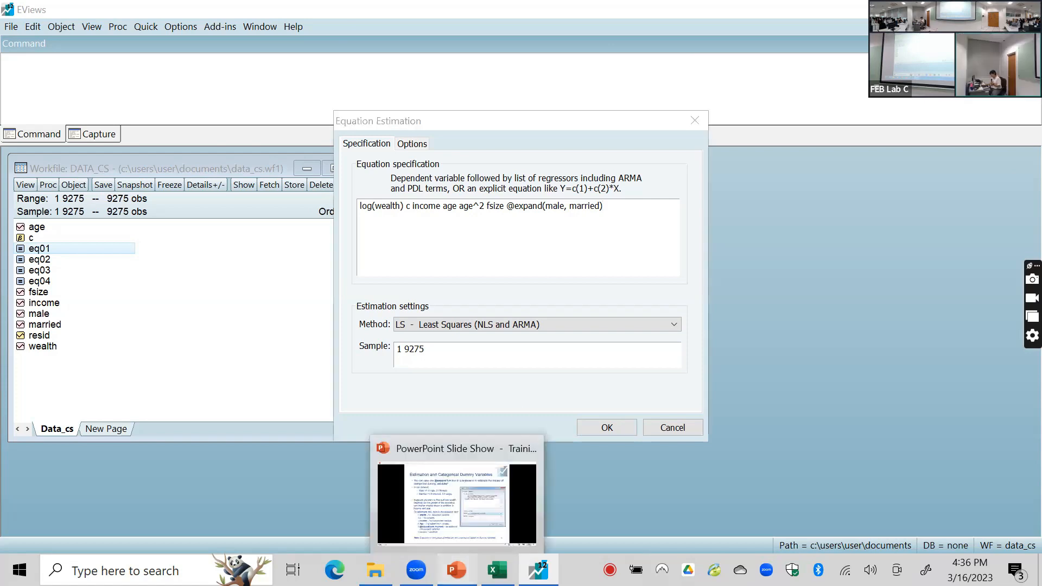
Switch to the PowerPoint slide show and read the continued dummy variables slide about excluding one dummy
left_click(456, 569)
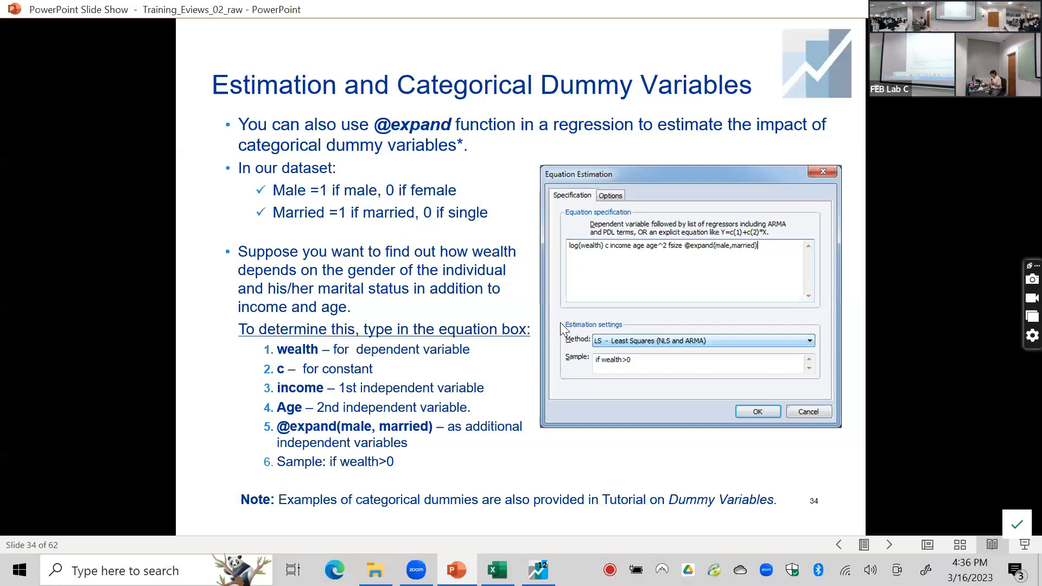
key("Right")
key("Right")
key("Left")
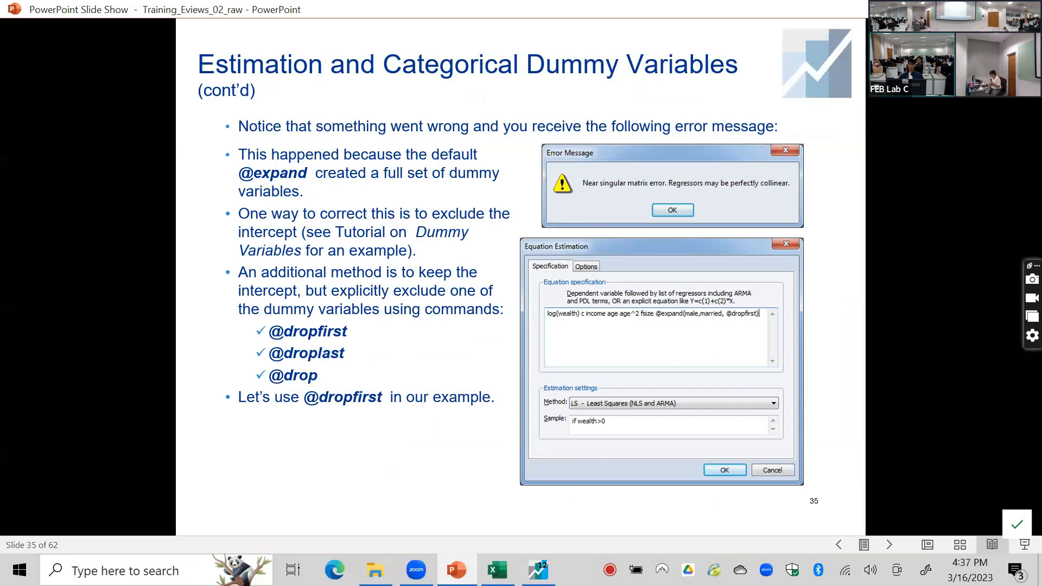
key("alt+Tab")
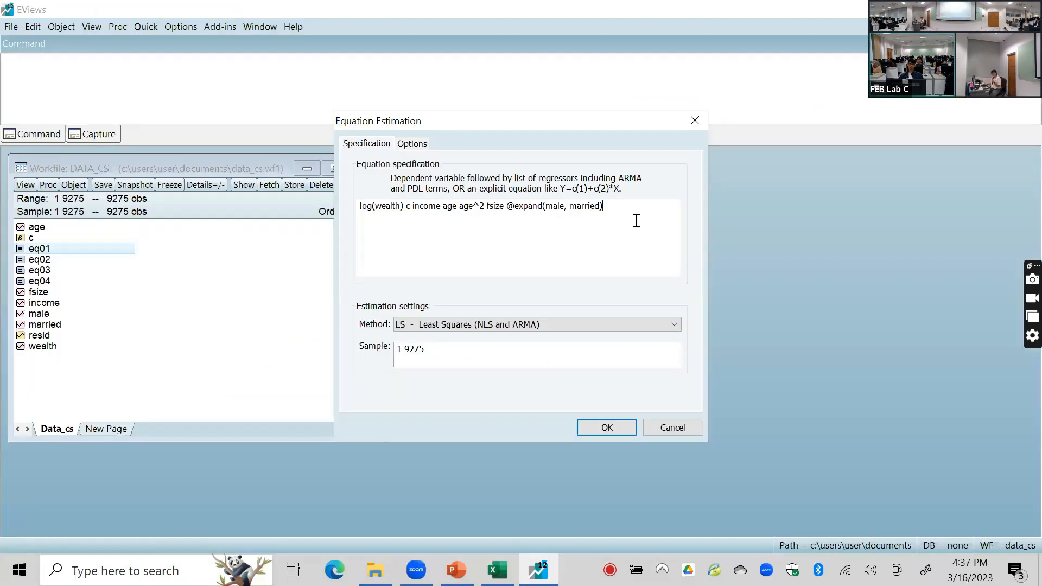
key("BackSpace")
type(", @dropfirst)")
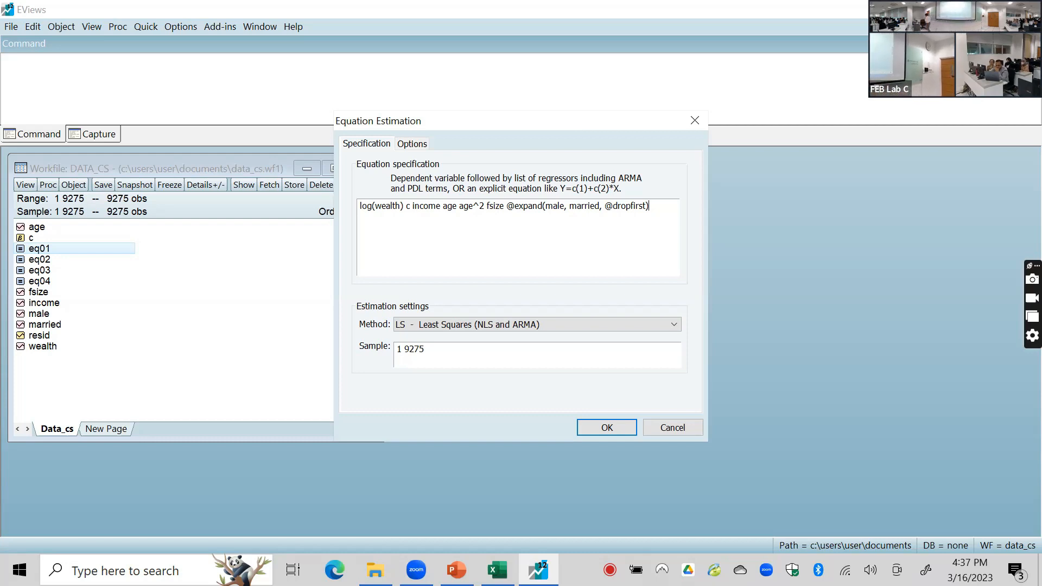
left_click(597, 429)
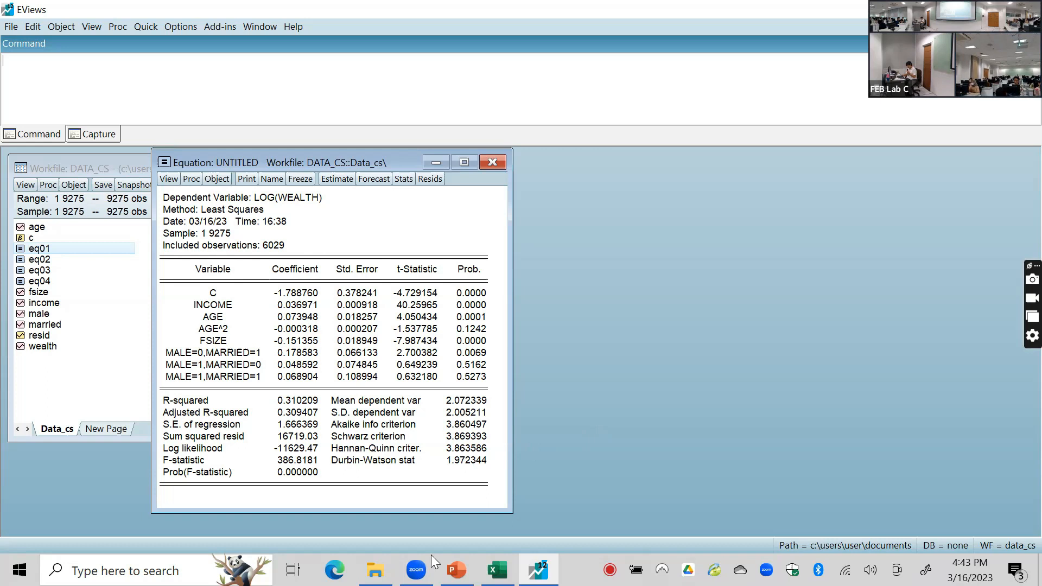
Read the PowerPoint slides from categorical dummy variables to "Post Estimation: View Menu", looking at the view options of equation EQ05 alongside
mouse_move(456, 570)
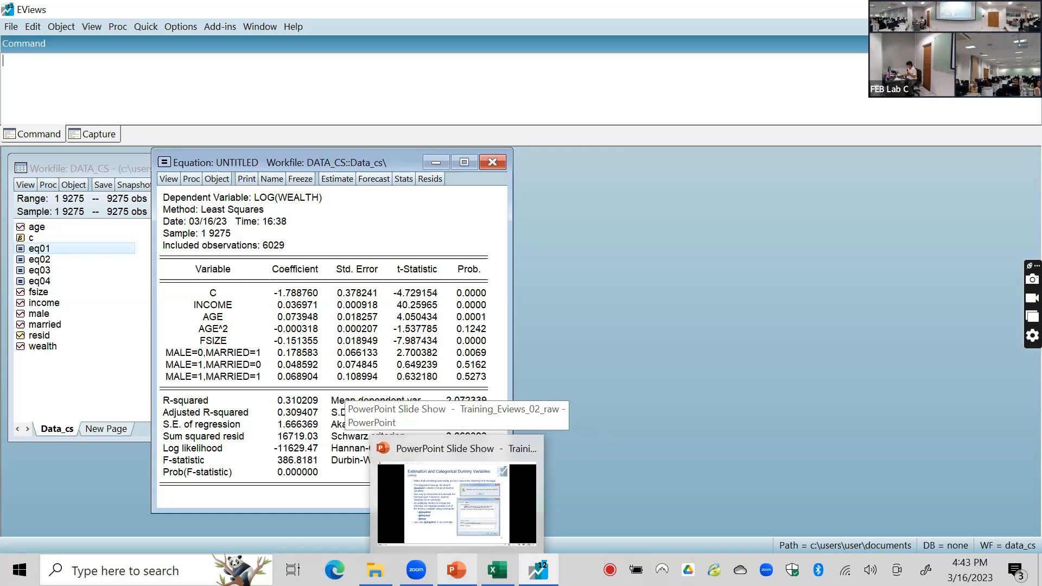
left_click(456, 569)
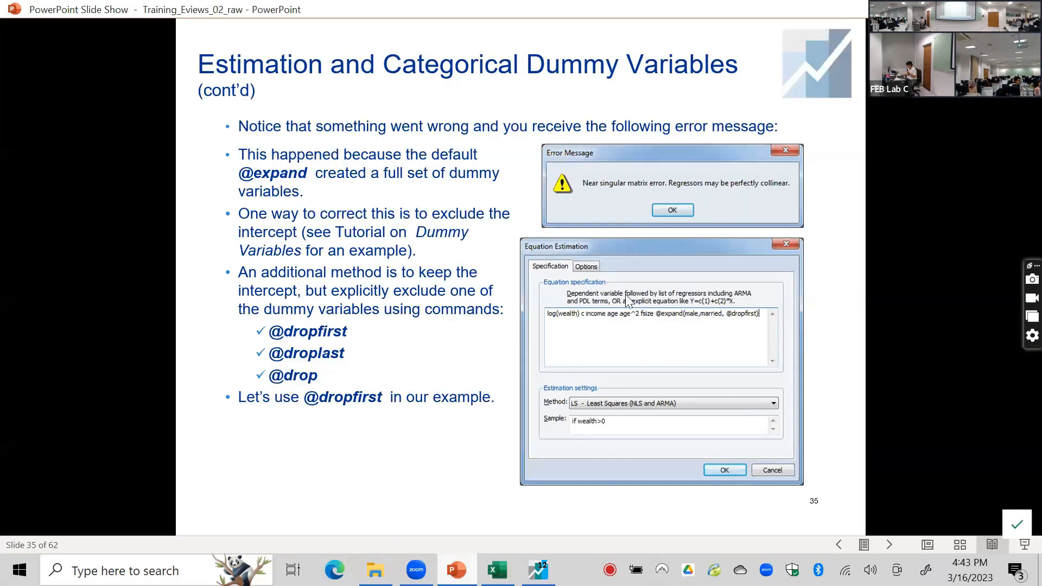
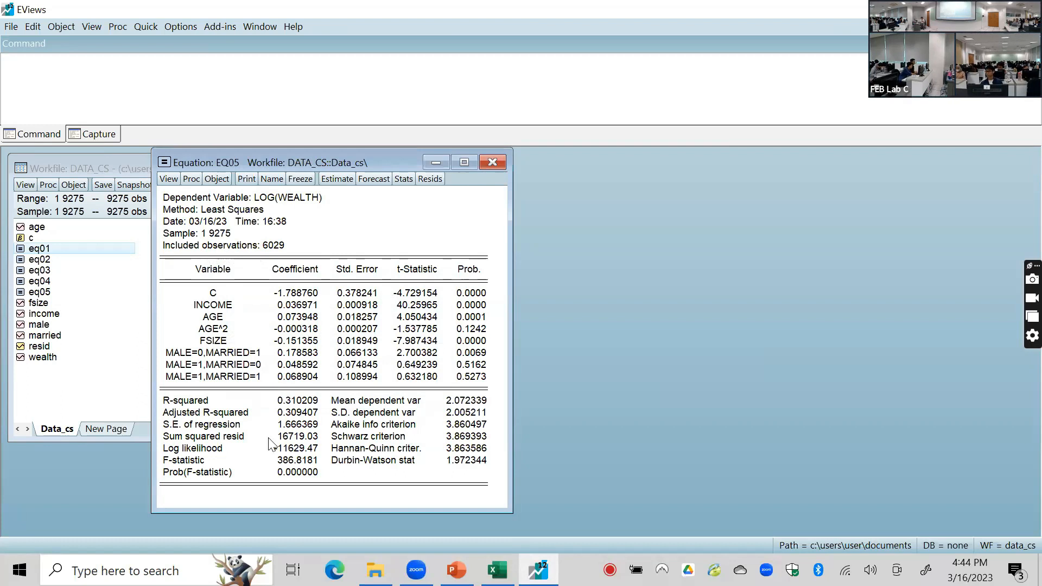
left_click(169, 179)
left_click(449, 221)
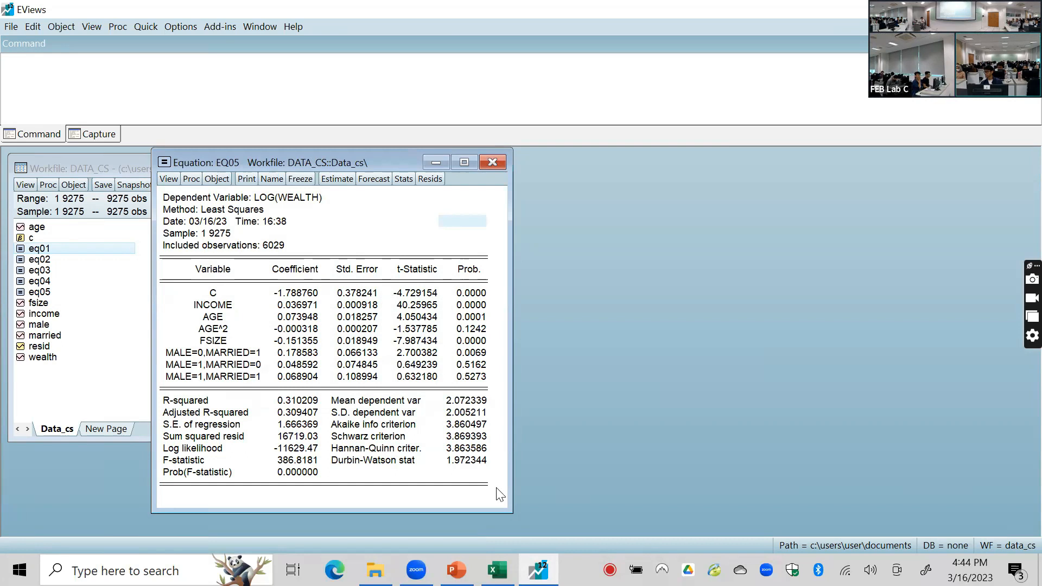
left_click(456, 570)
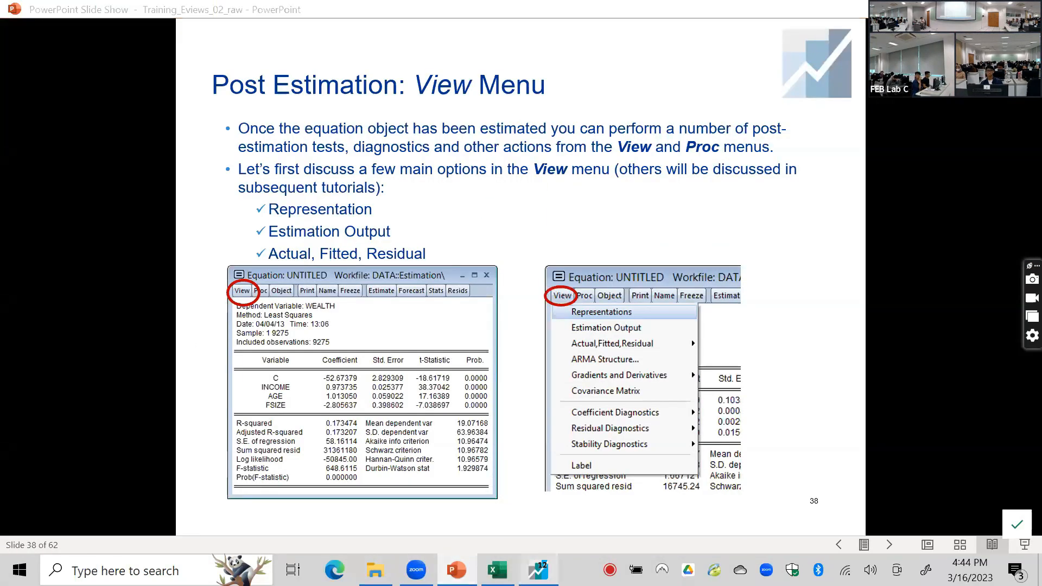
Return to EViews, open the saved equations eq01, eq02 and eq03, and look through the view options of EQ03
left_click(538, 569)
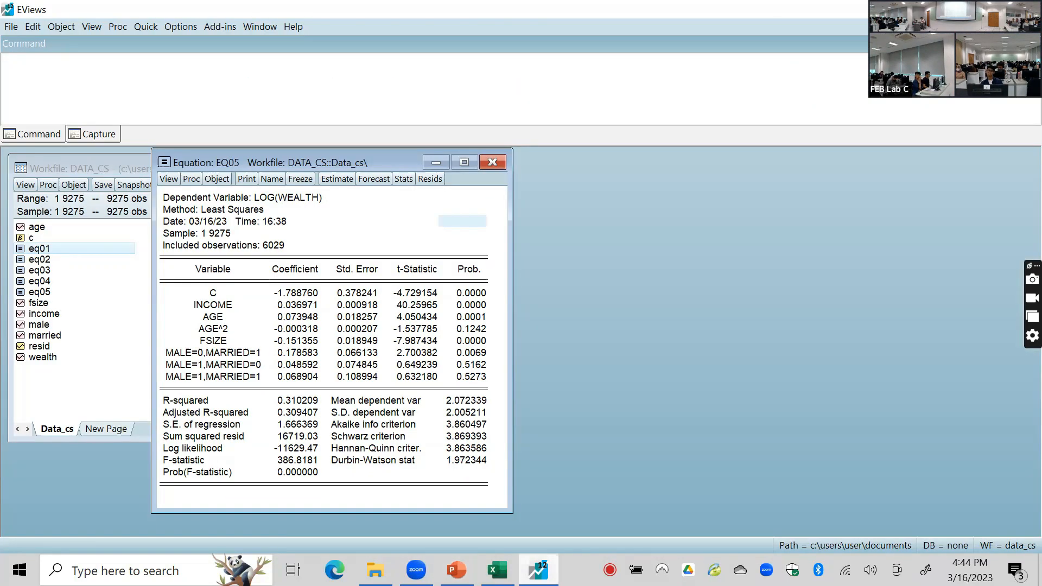
double_click(41, 250)
double_click(55, 260)
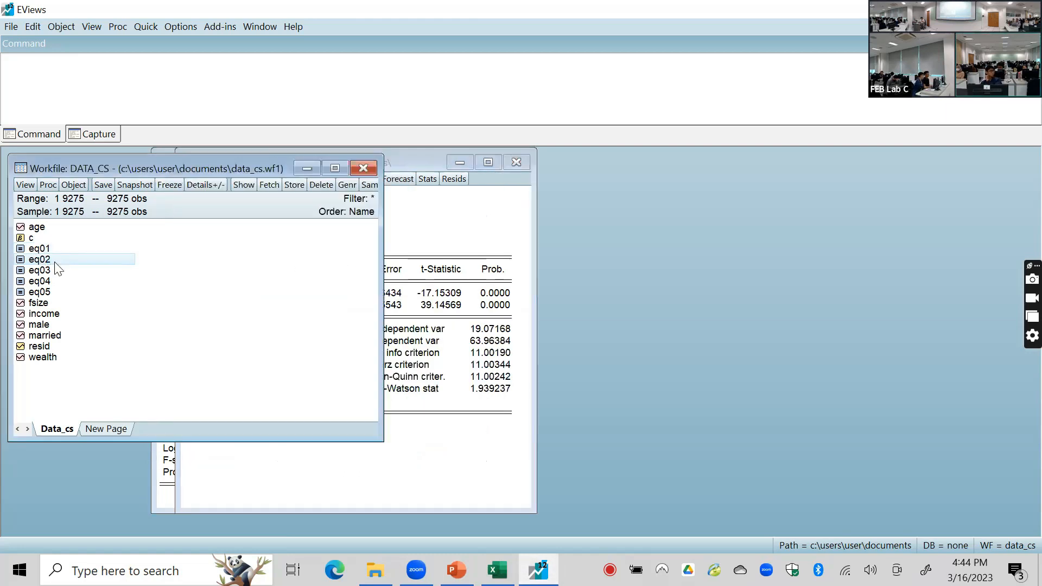
double_click(57, 270)
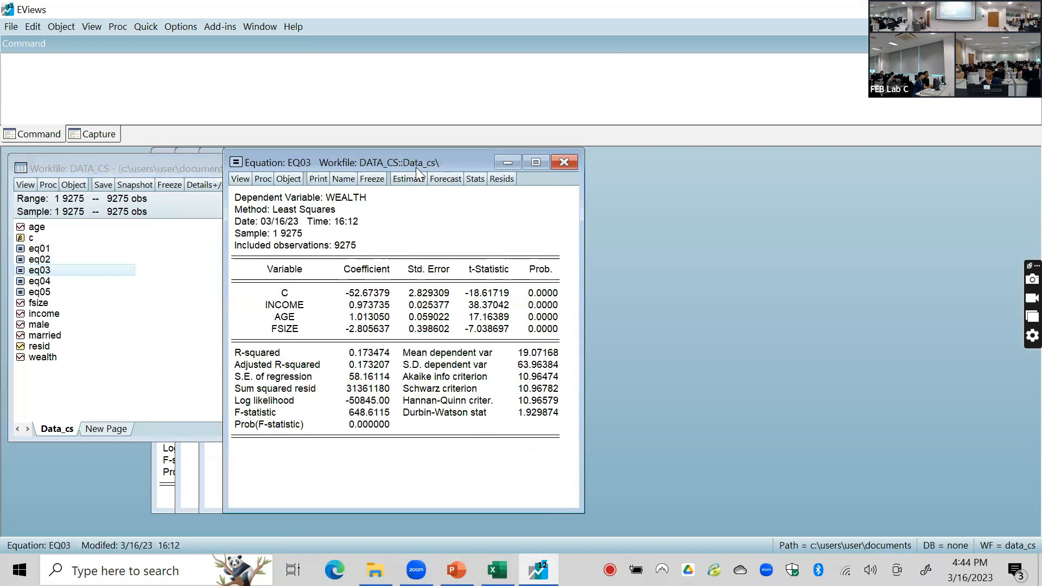
right_click(590, 113)
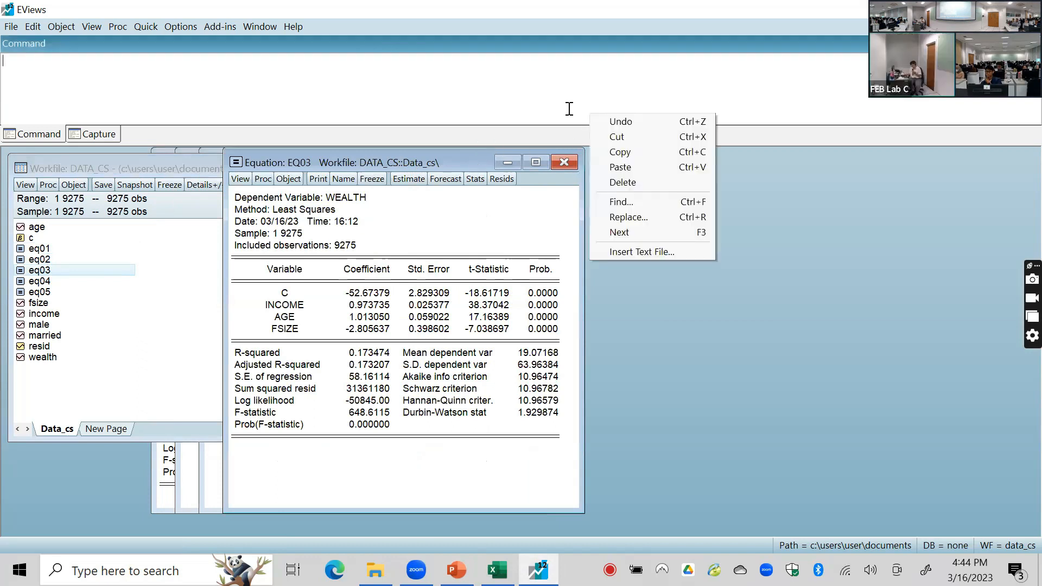
left_click_drag(455, 153, 554, 146)
left_click(340, 172)
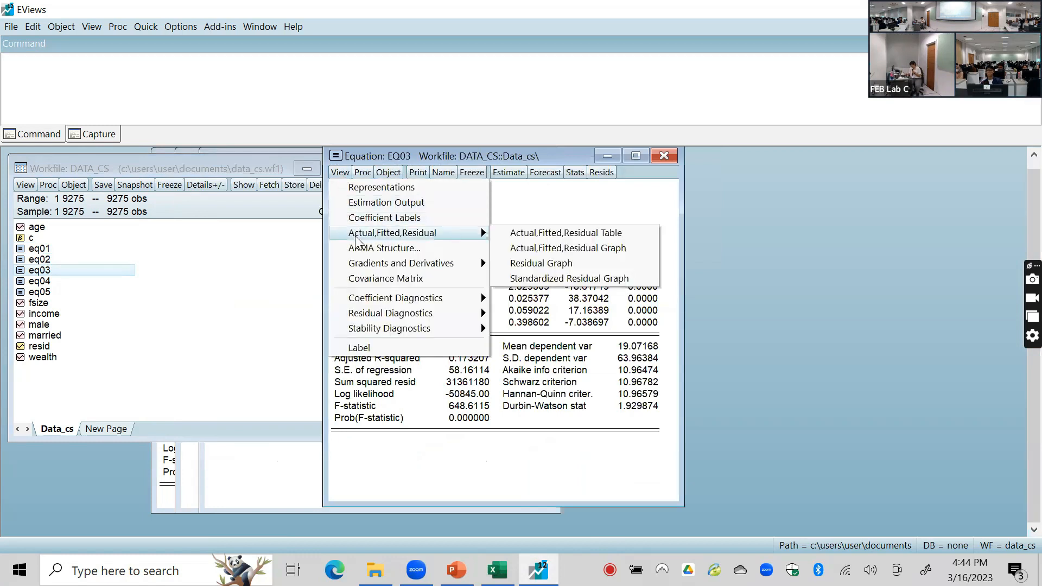
left_click(510, 210)
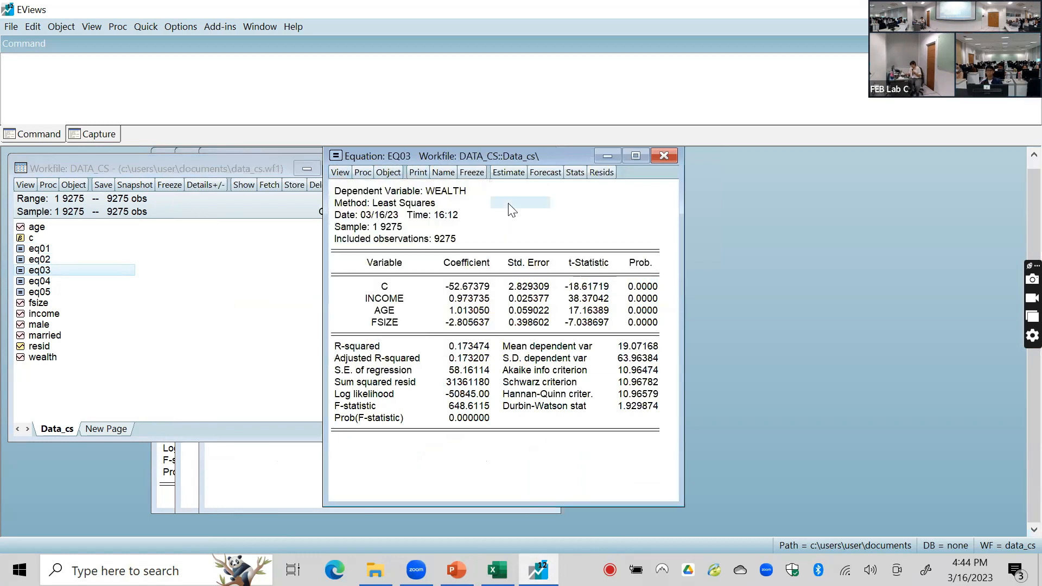
left_click(331, 174)
left_click(601, 220)
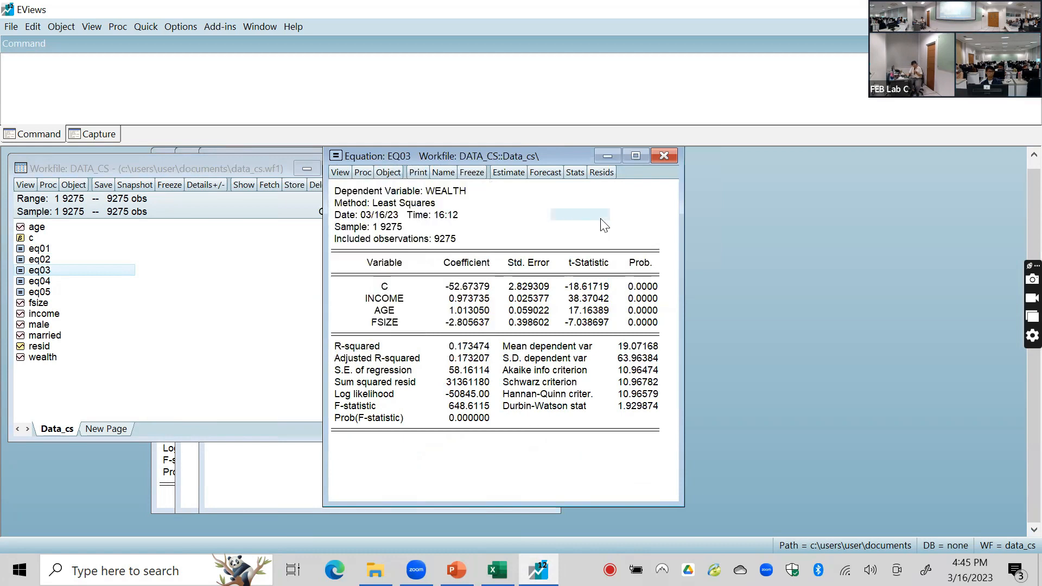
left_click(487, 243)
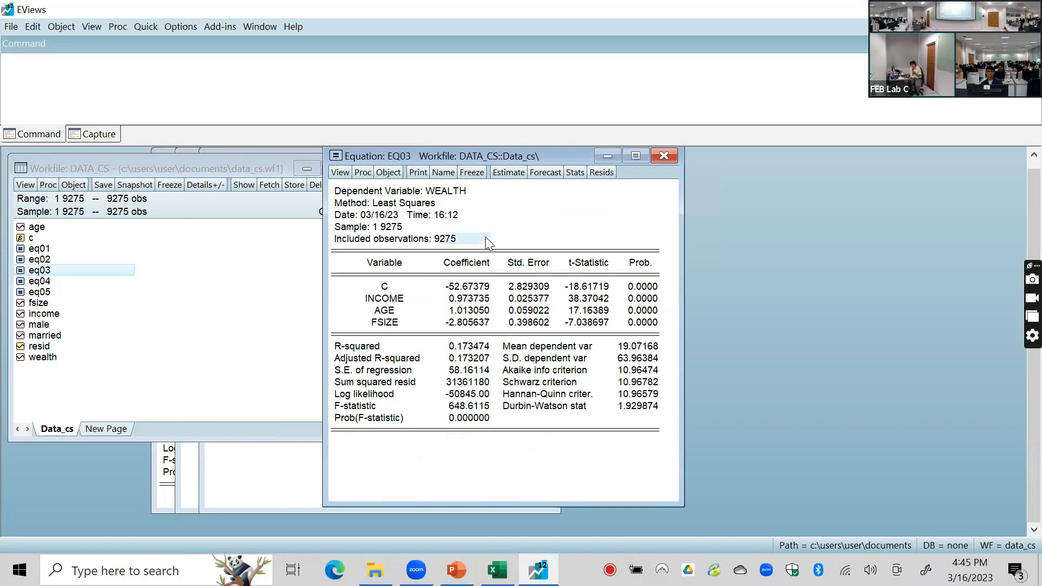
left_click(572, 243)
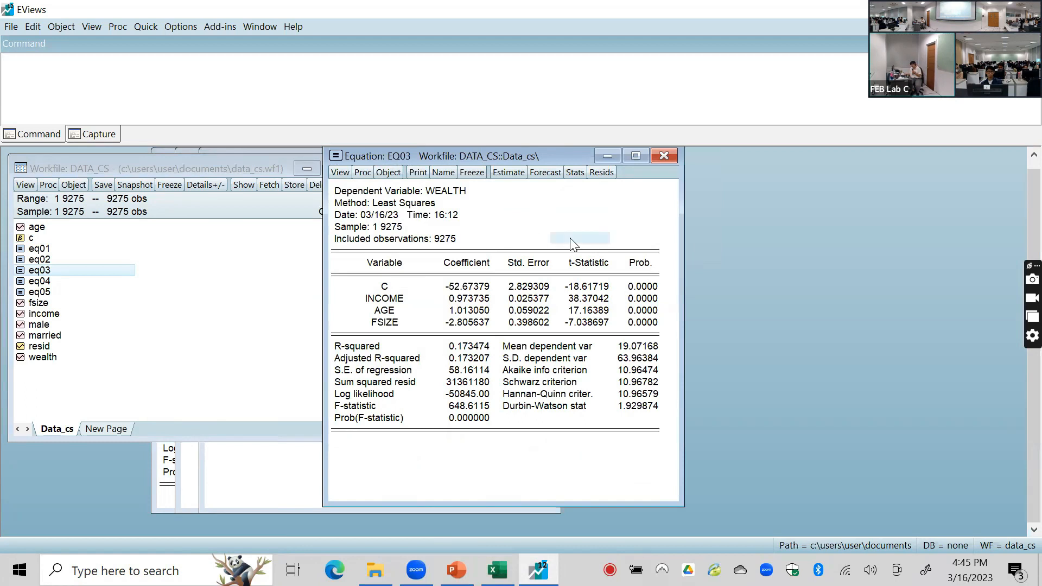
Display the Actual, Fitted, Residual Graph of EQ03, examine it enlarged, and close the equation window
left_click(341, 172)
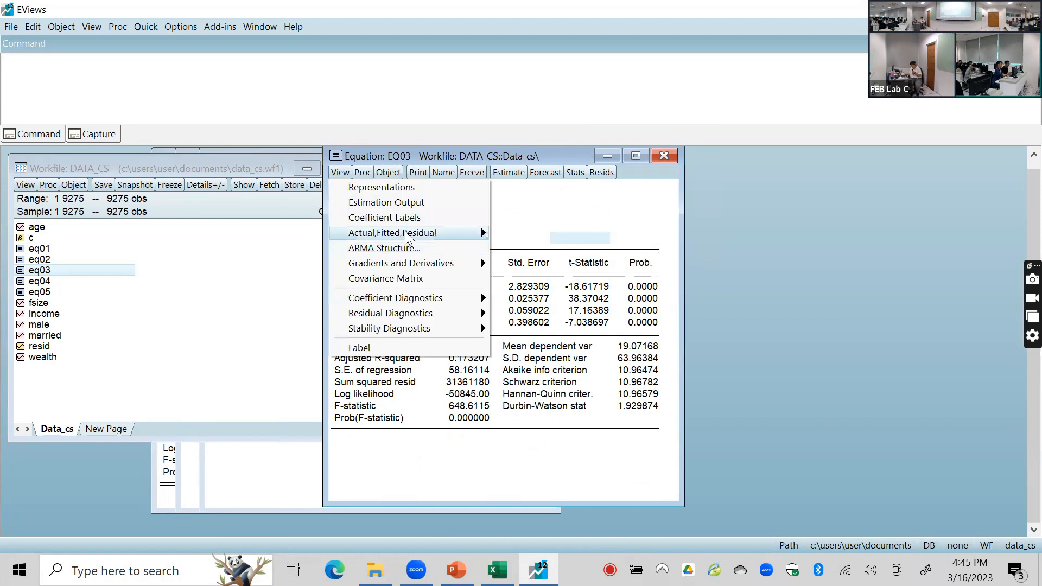
mouse_move(408, 238)
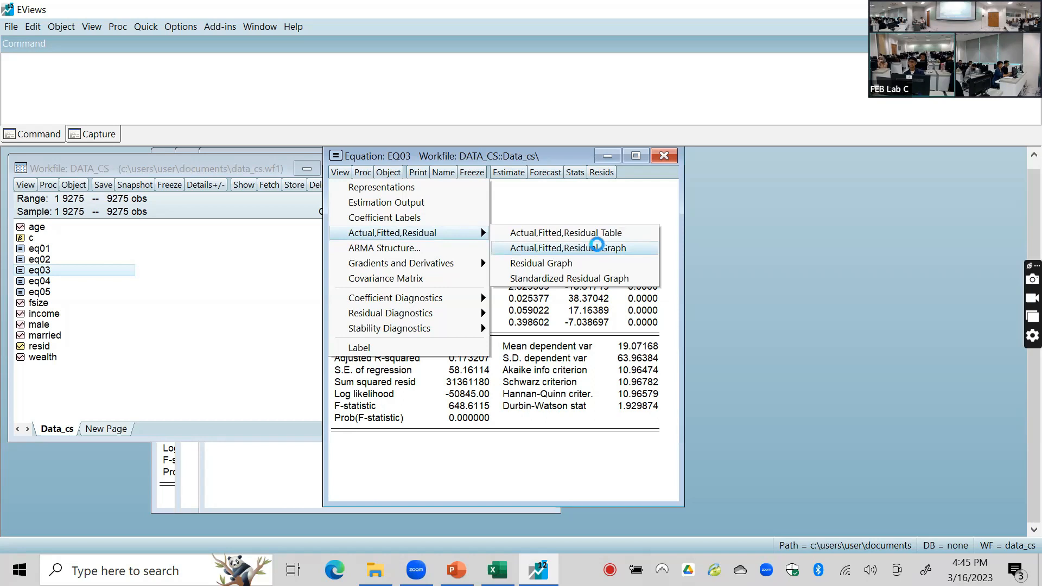
left_click(600, 249)
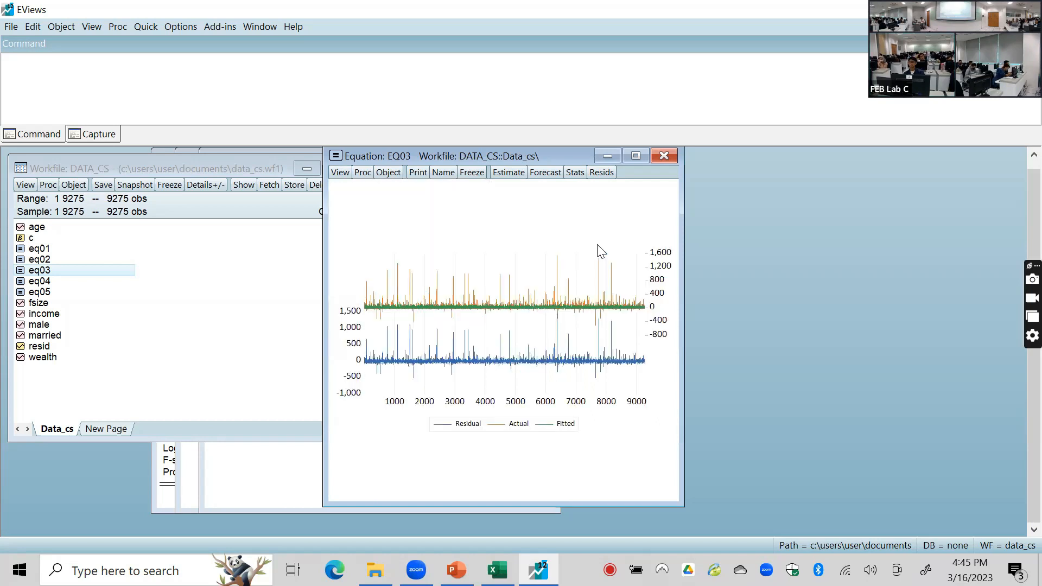
left_click(636, 156)
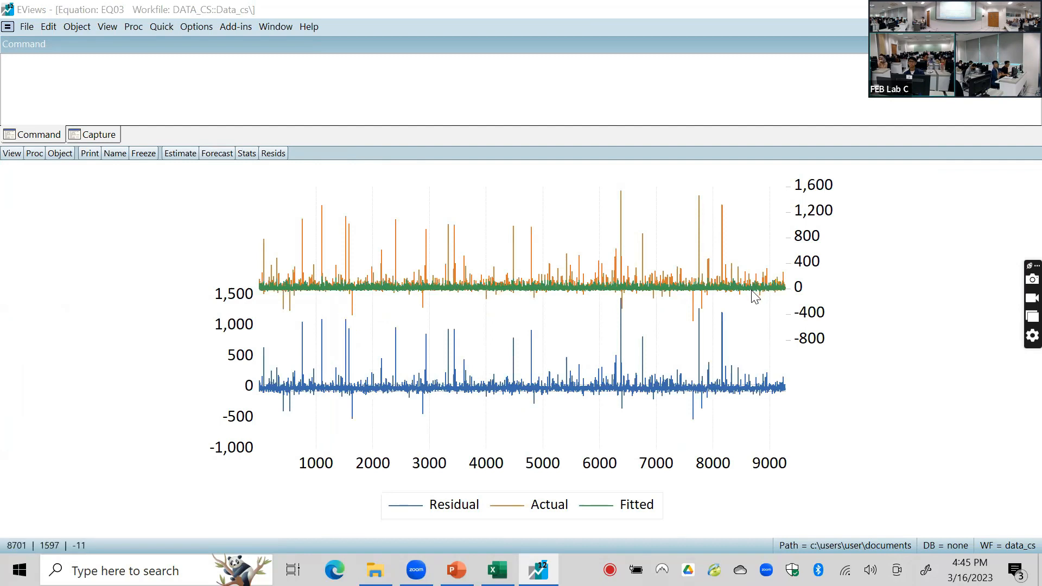
mouse_move(751, 290)
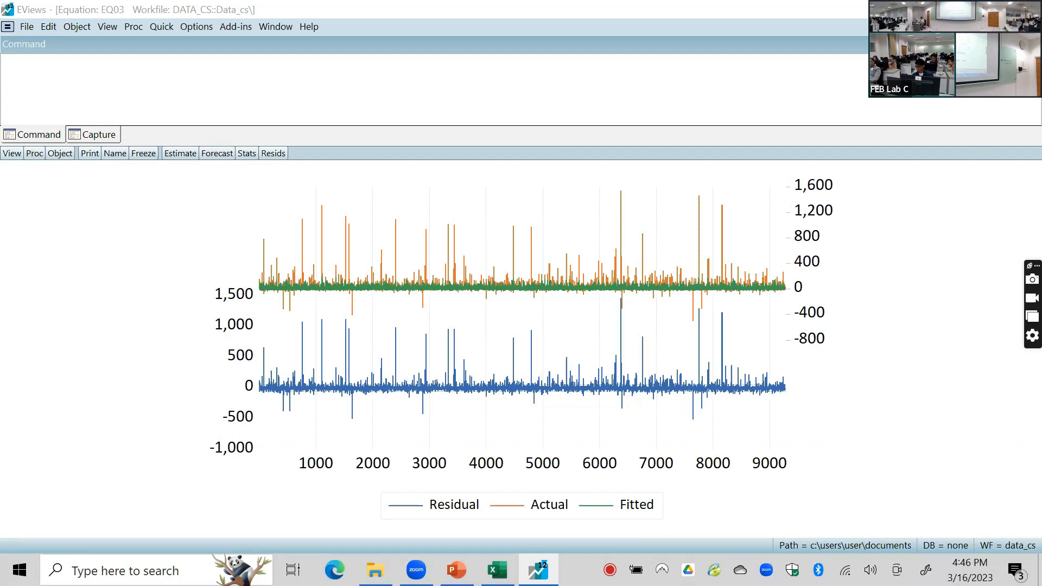
left_click(1014, 27)
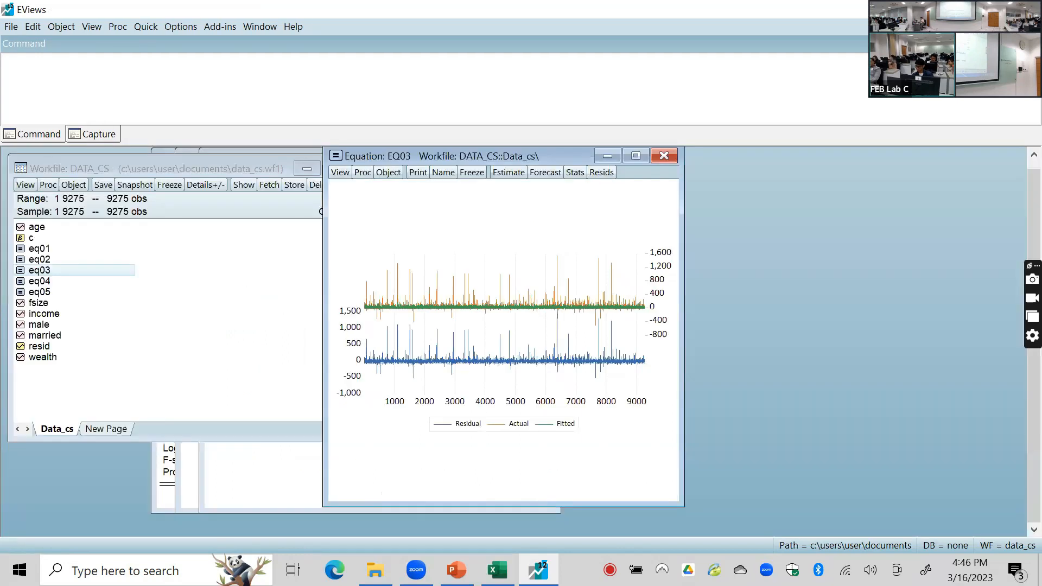
left_click(672, 153)
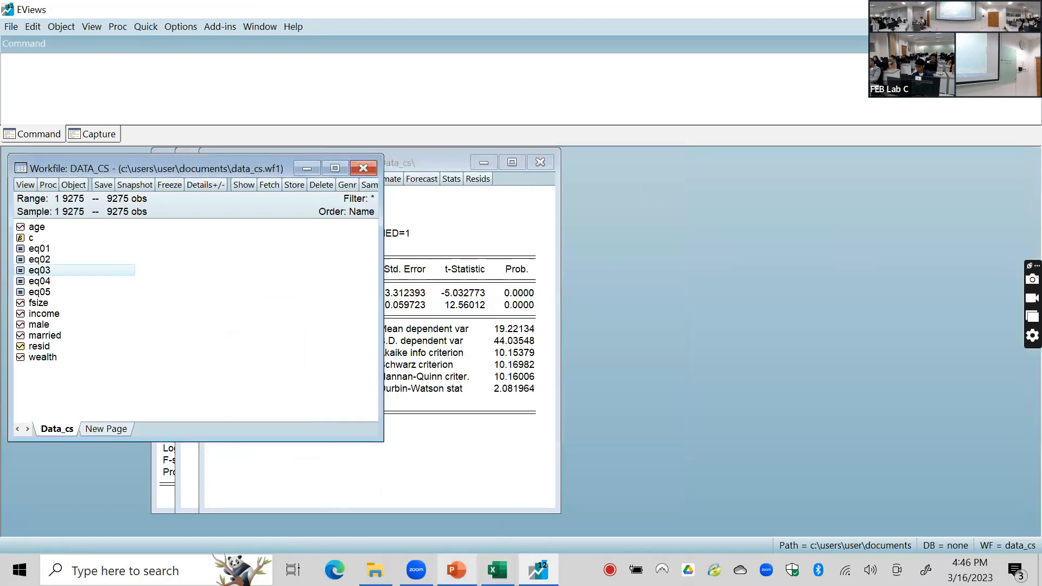
Read the PowerPoint slide on Representations, return to EViews, view the Representations of EQ02 and close that equation
key("alt+Tab")
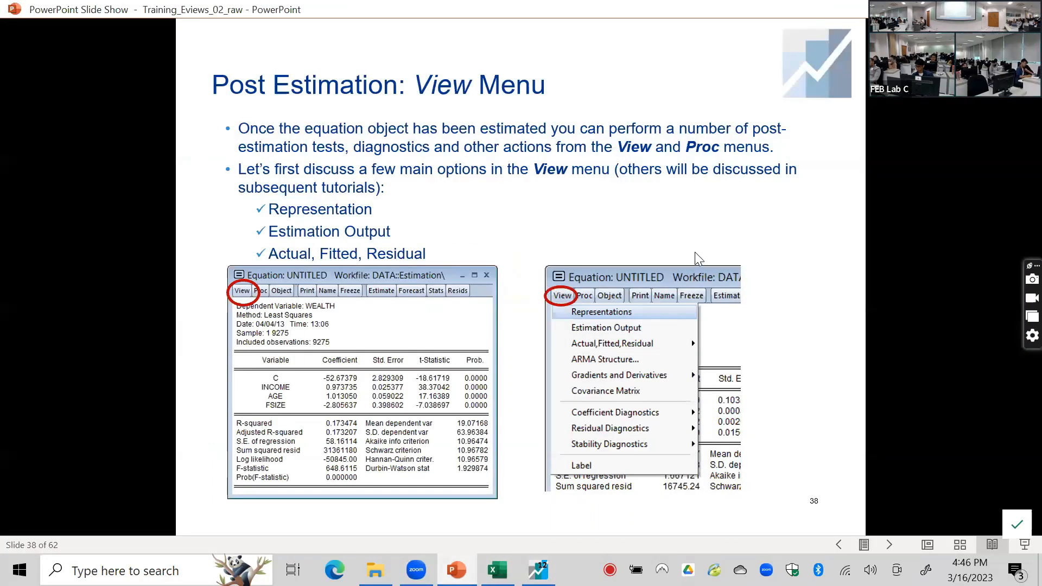
key("Right")
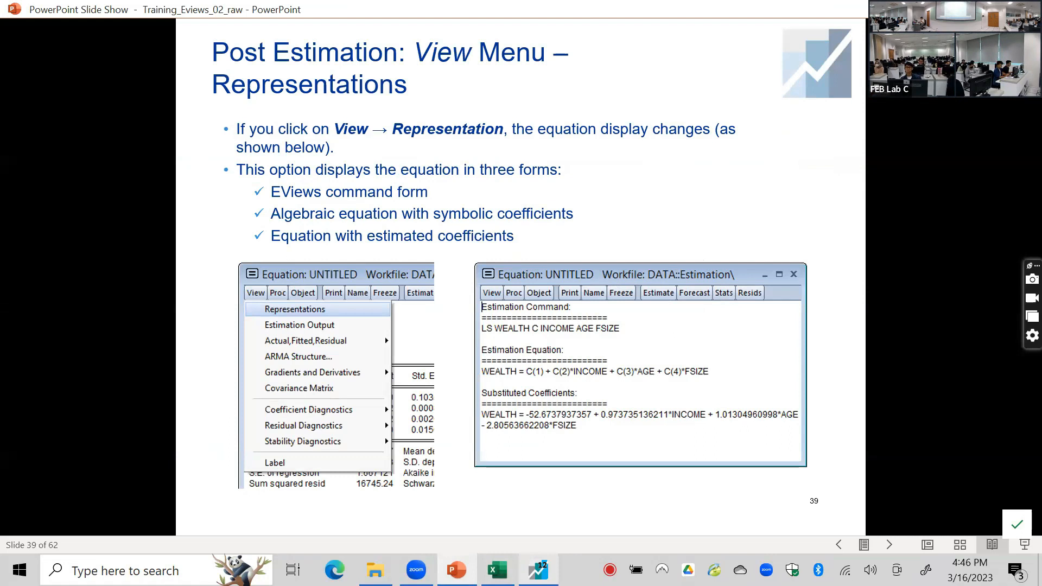
left_click(539, 570)
left_click(458, 233)
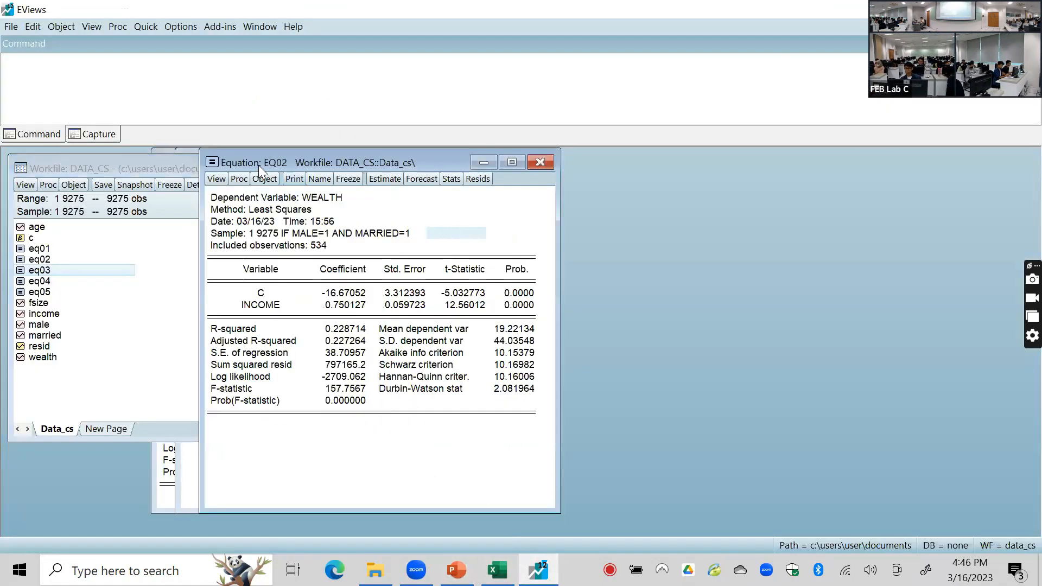
left_click(219, 178)
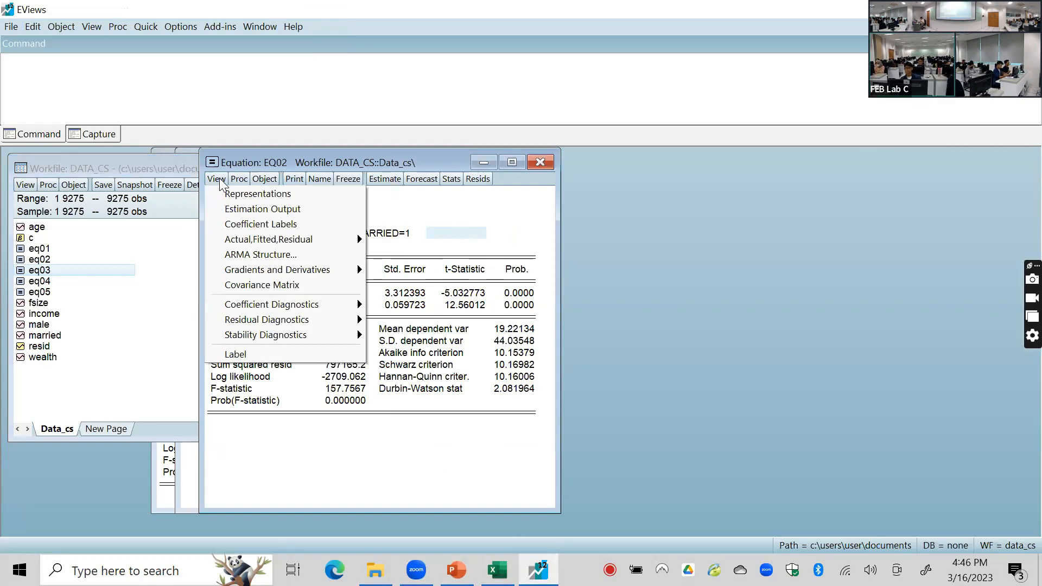
left_click(234, 195)
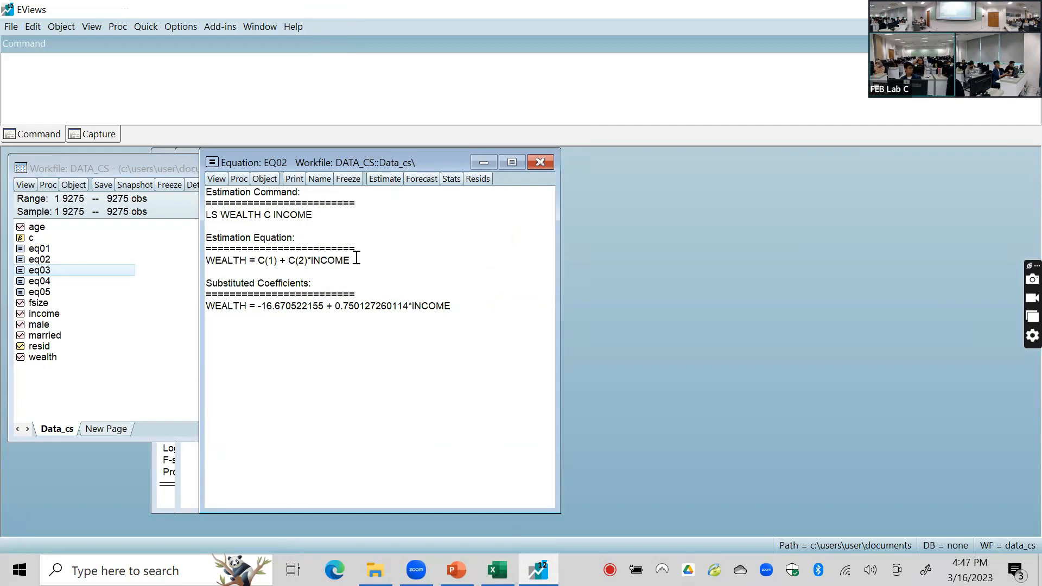
right_click(216, 253)
left_click(399, 259)
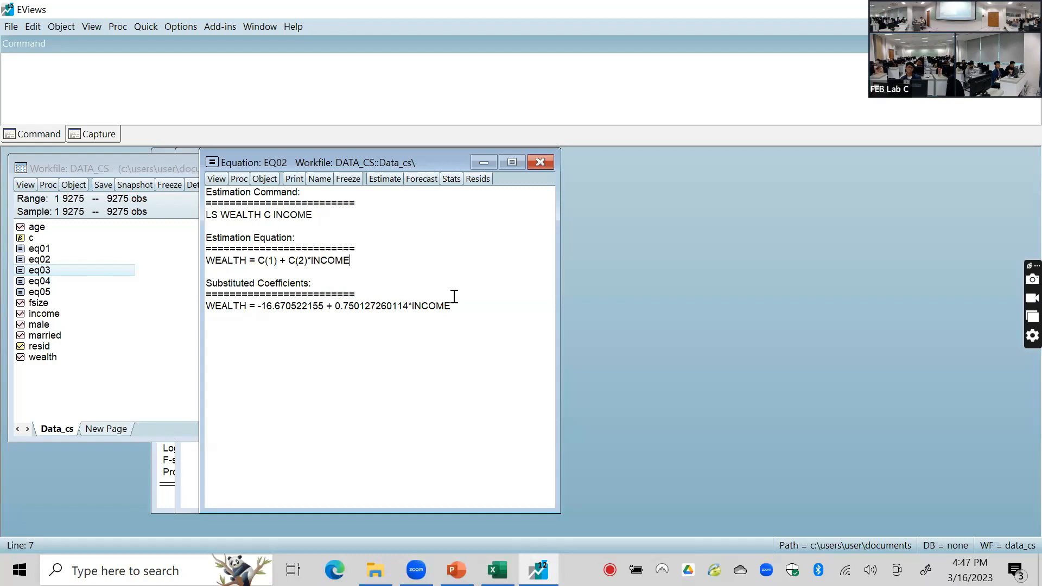
left_click(537, 162)
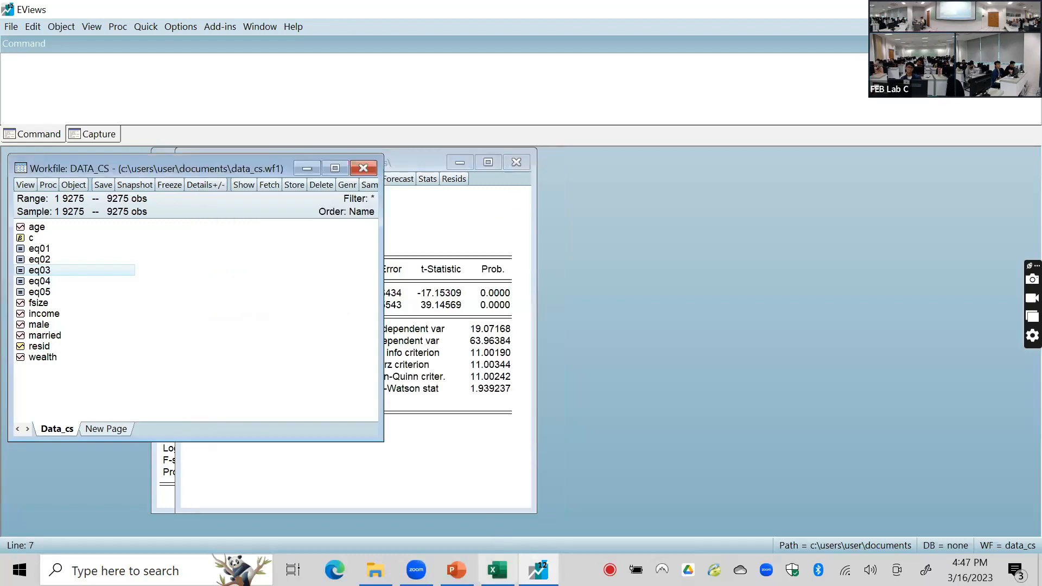
Switch to PowerPoint and read the post-estimation slides from Actual, Fitted, Residual through Make Regressor Group
left_click(456, 570)
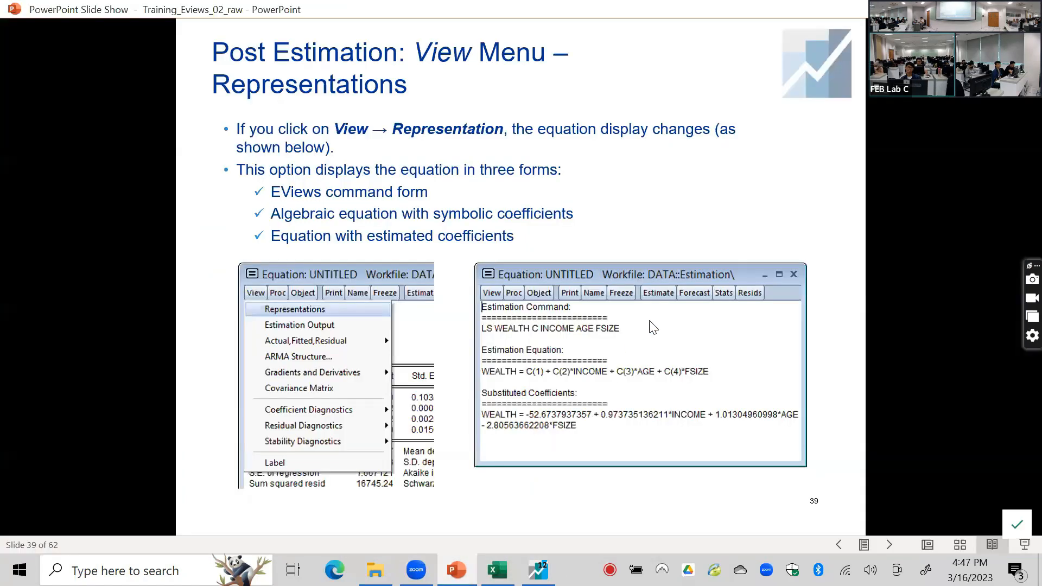
key("Right")
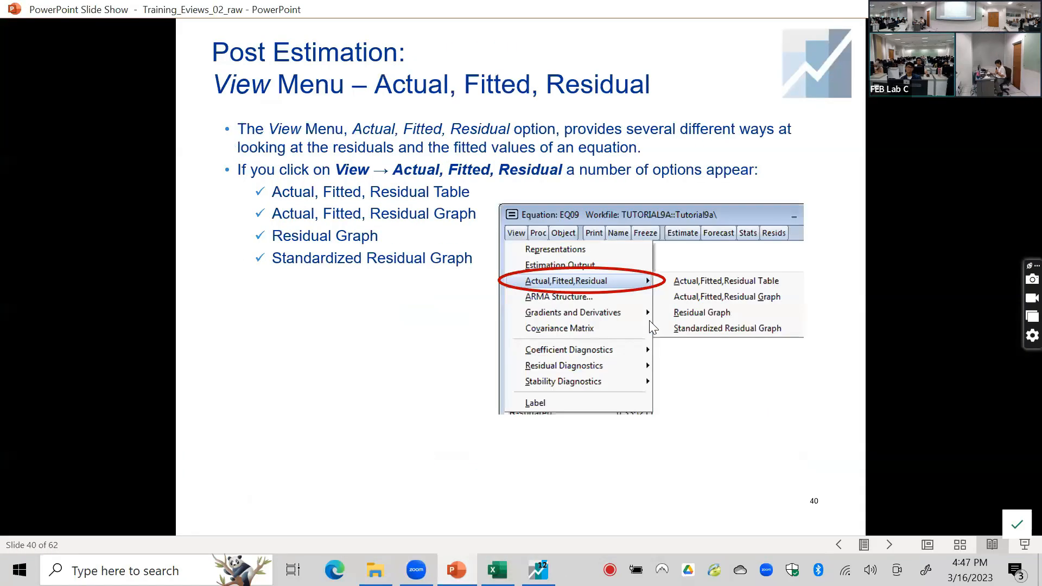
key("Right")
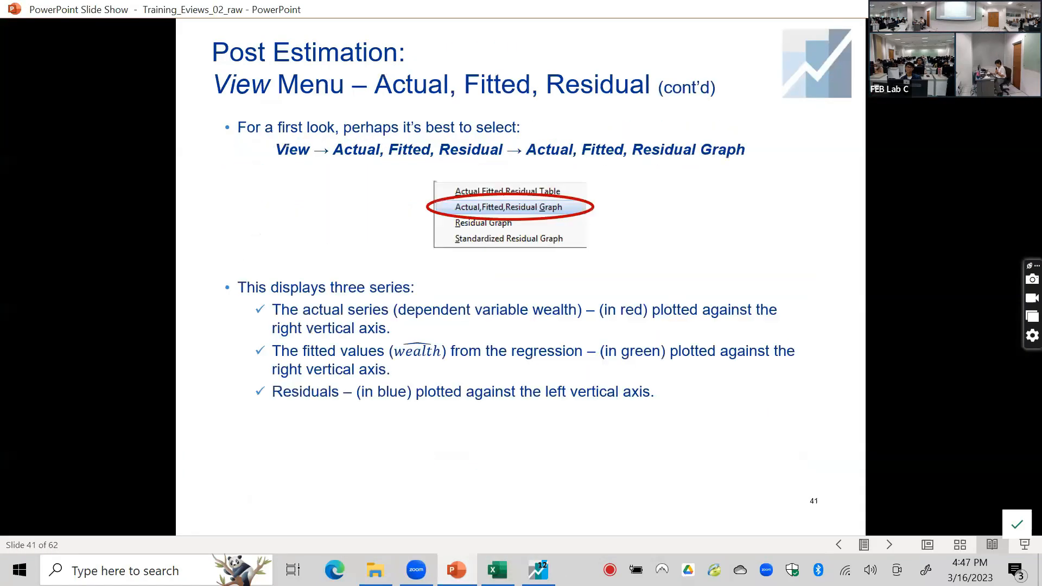
key("Right")
key("Right")
key("Right")
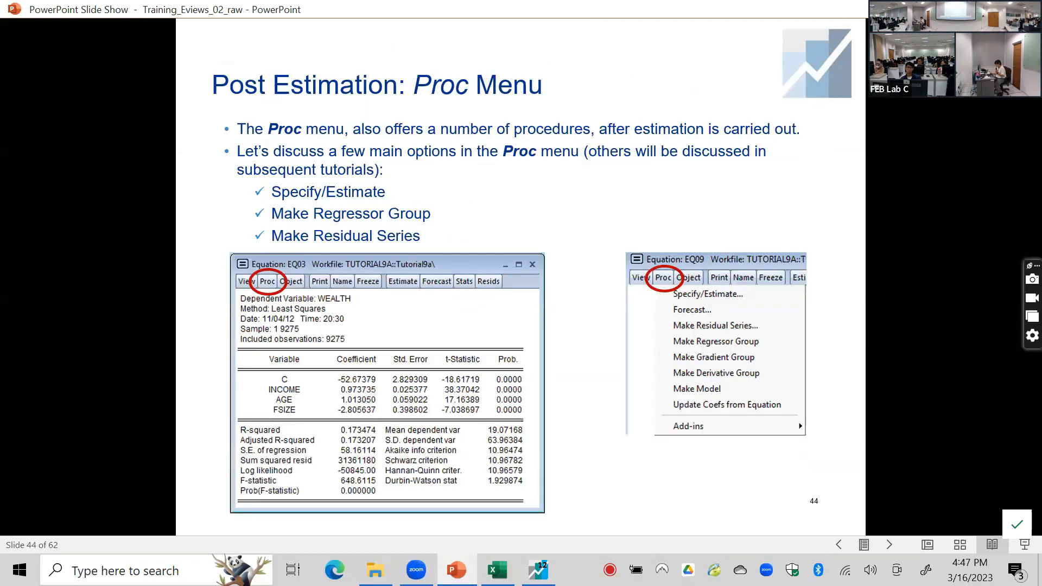
key("Right")
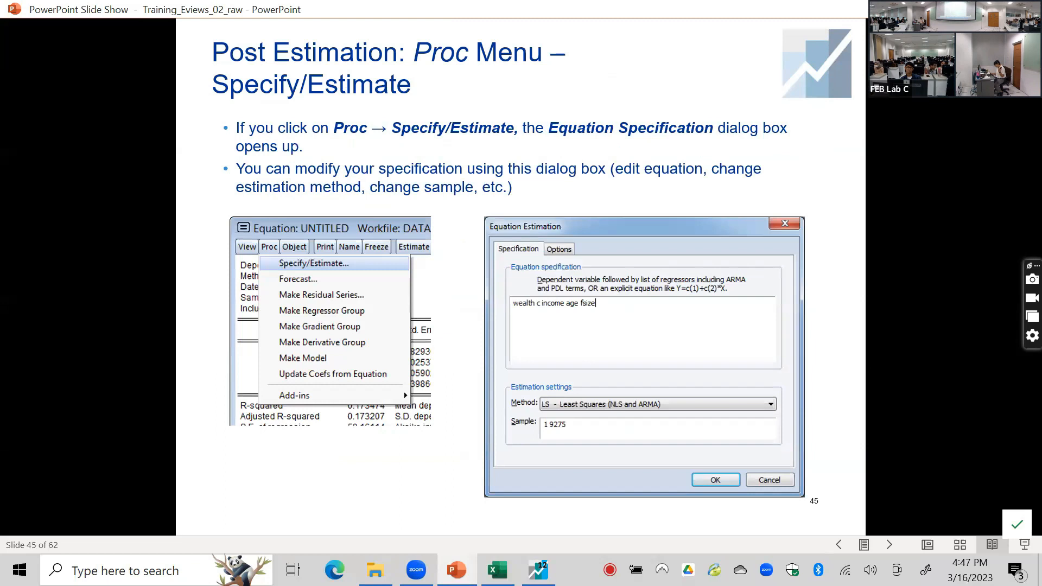
key("Right")
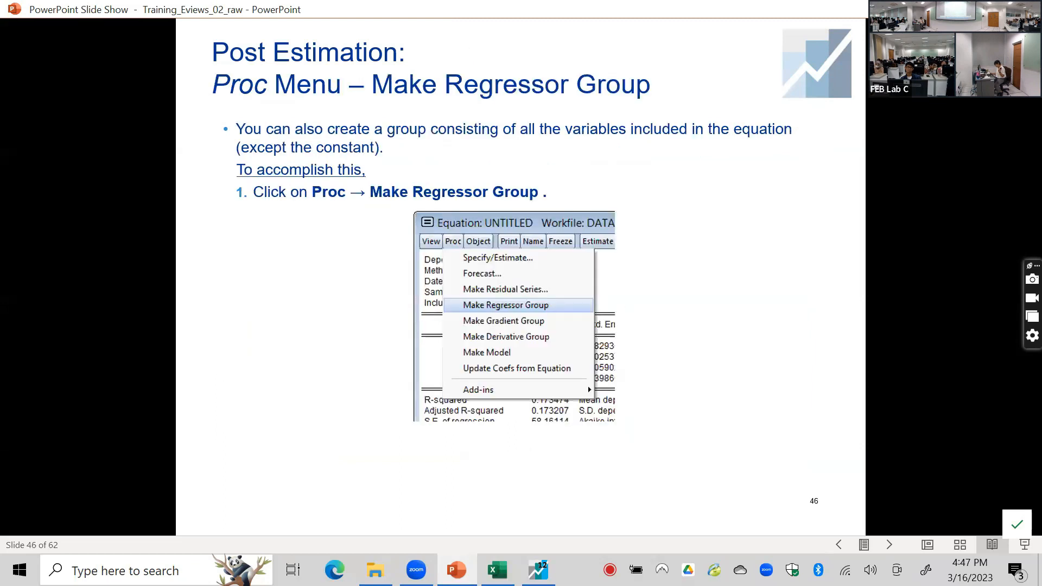
Return to EViews and close the remaining equation windows, leaving only the DATA_CS workfile open
left_click(538, 569)
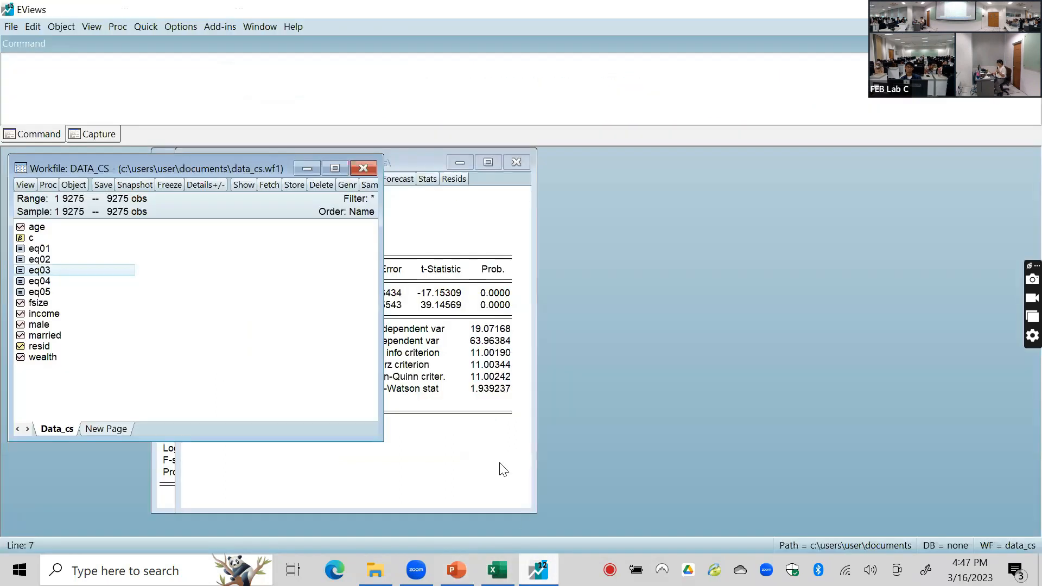
left_click(516, 162)
left_click(518, 164)
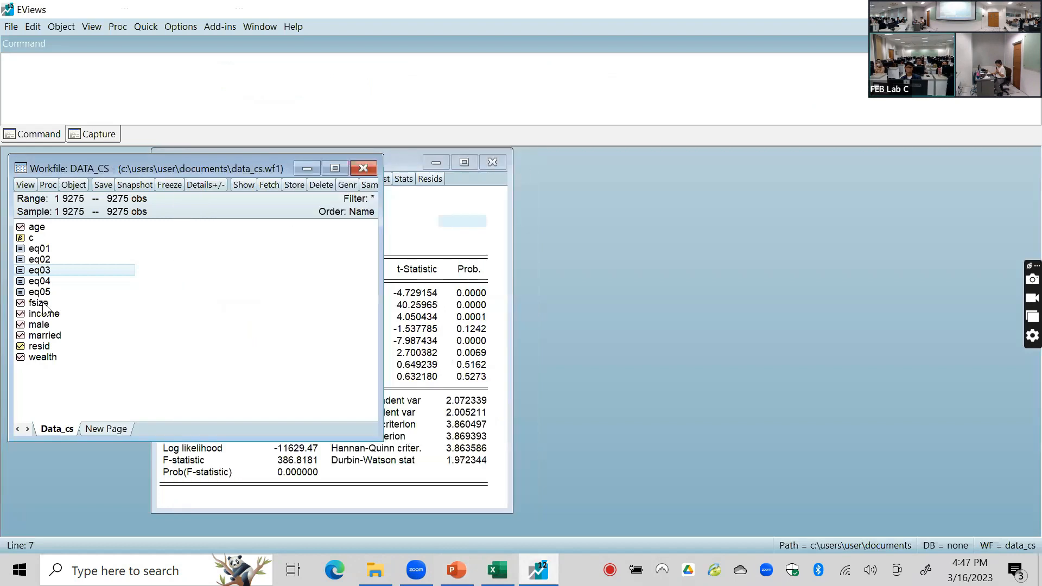
left_click(497, 164)
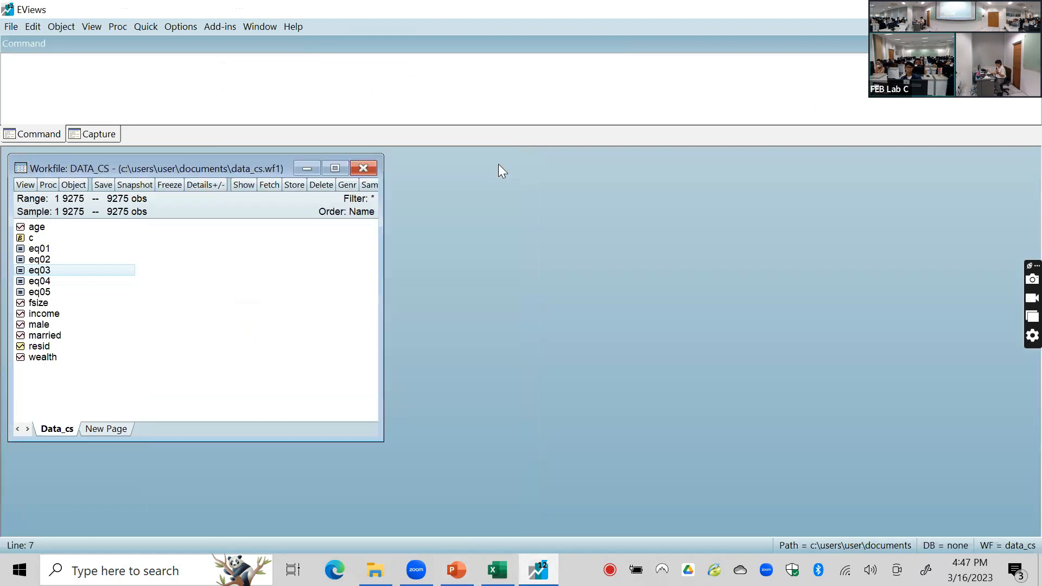
Open equation eq03, show its Estimation Output and place its window beside the workfile
double_click(46, 271)
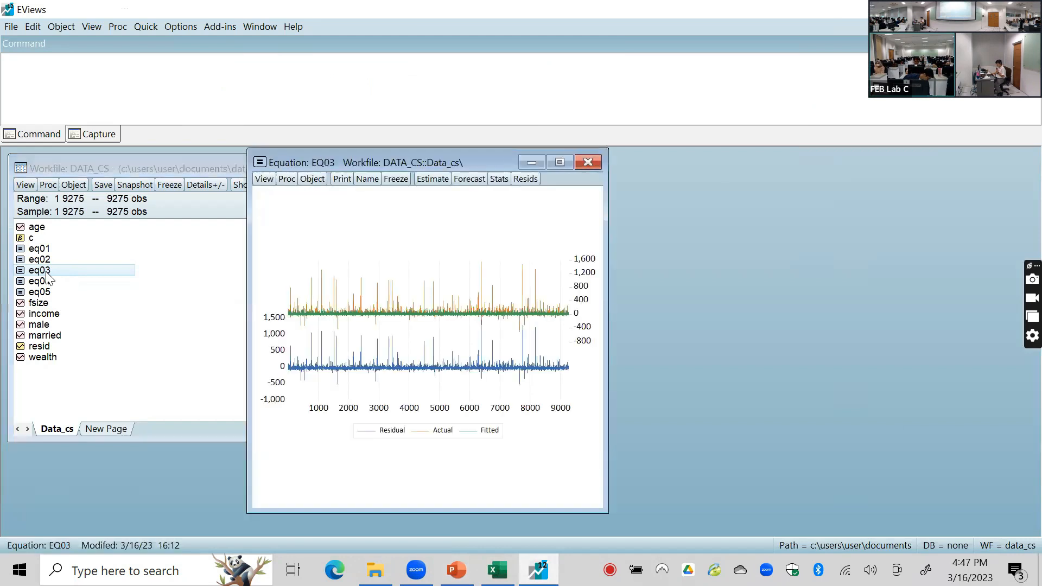
left_click(264, 180)
left_click(275, 210)
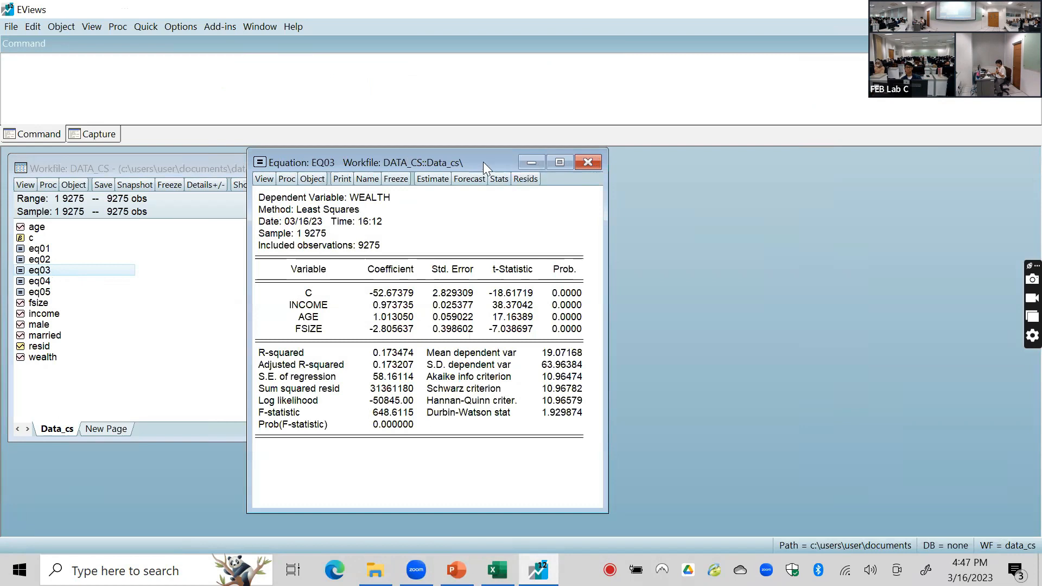
left_click_drag(489, 160, 642, 165)
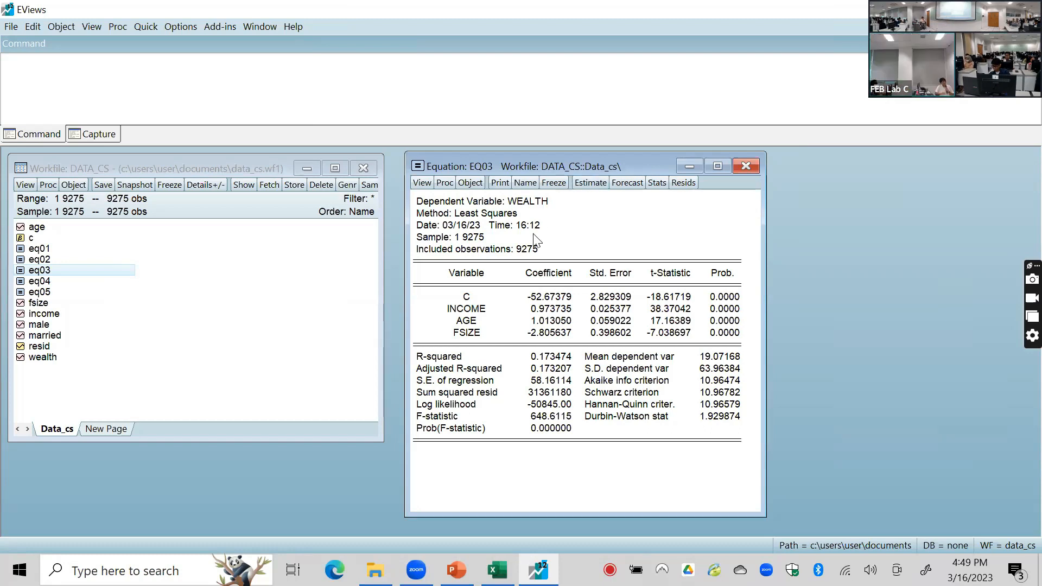
Make an ordinary residual series named resid01 from equation EQ03
left_click(444, 184)
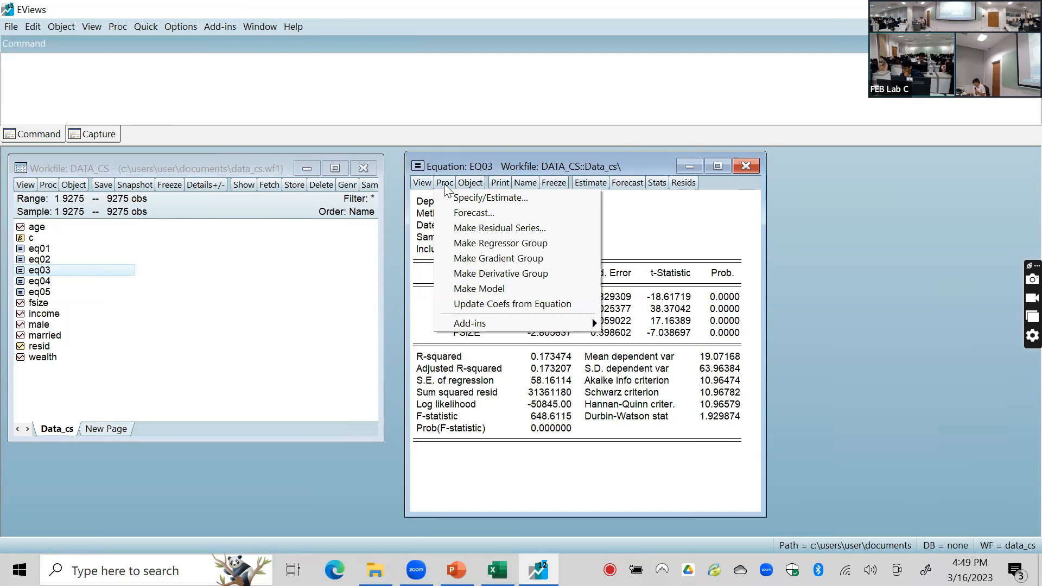
left_click(477, 230)
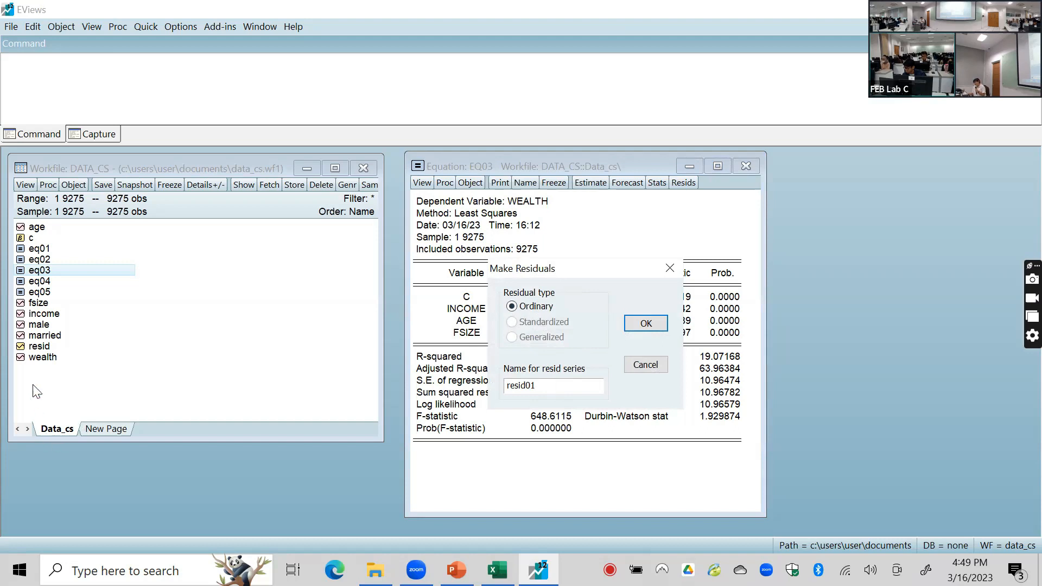
left_click(646, 324)
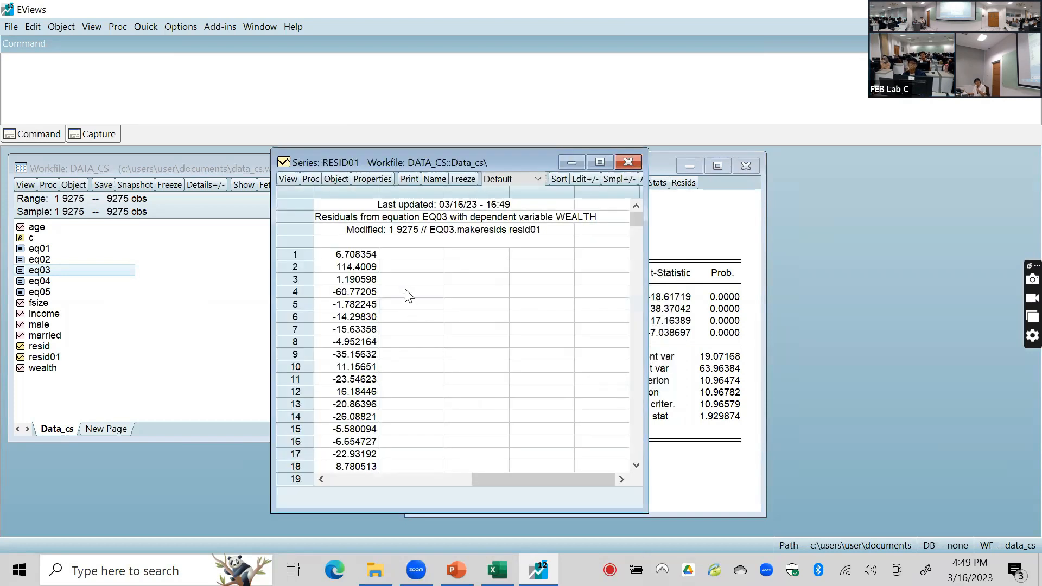
Look through the first residual values in the RESID01 series, from observation 1 to 14
left_click(361, 280)
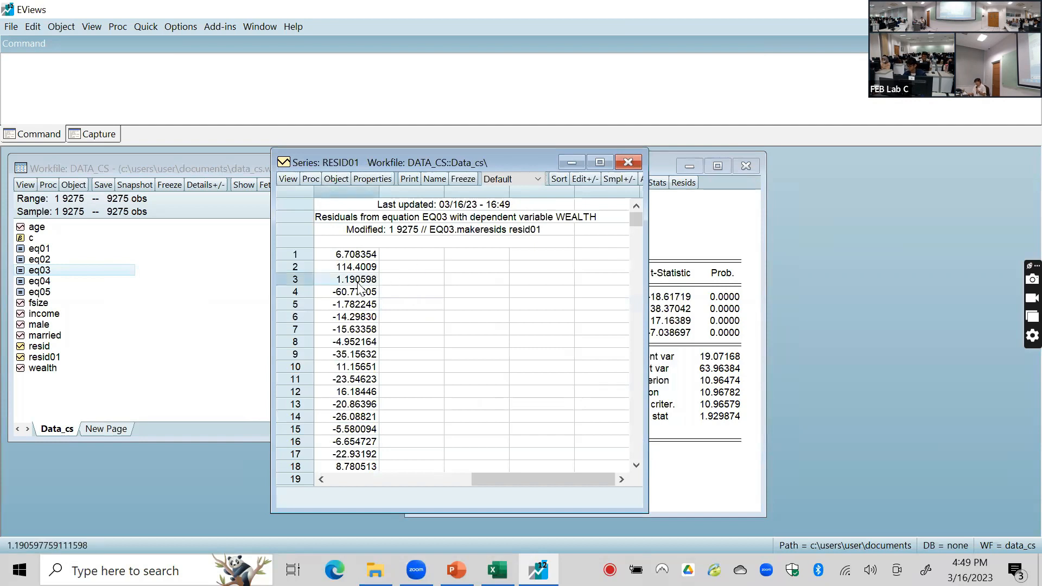
left_click(367, 255)
key("Down")
key("Down")
key("Down")
key("Down")
key("Down")
key("Down")
key("Down")
key("Down")
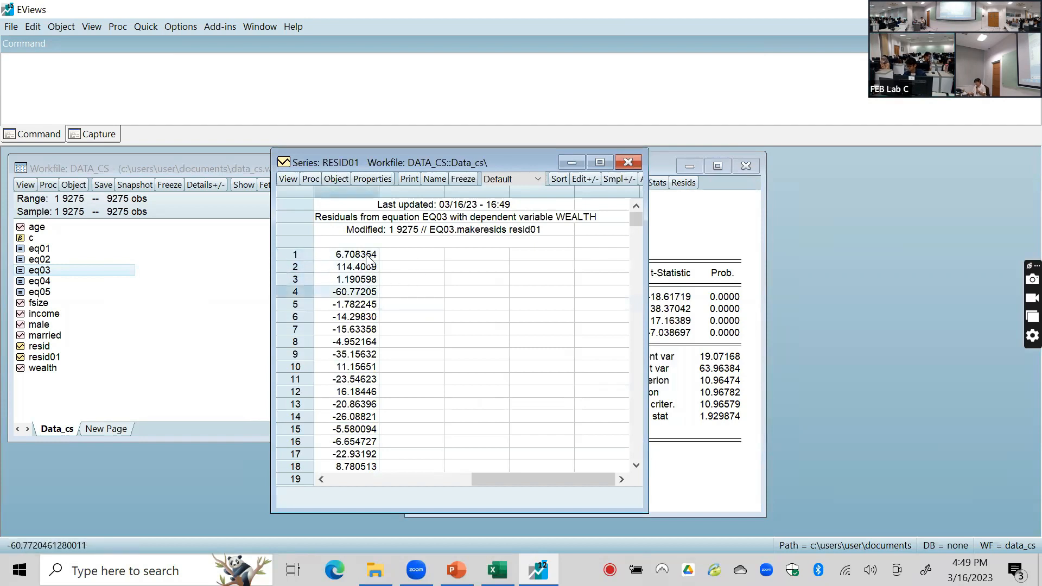
key("Down")
key("Down")
key("Down")
key("Down")
key("Down")
key("Down")
key("Down")
key("Down")
key("Down")
key("Down")
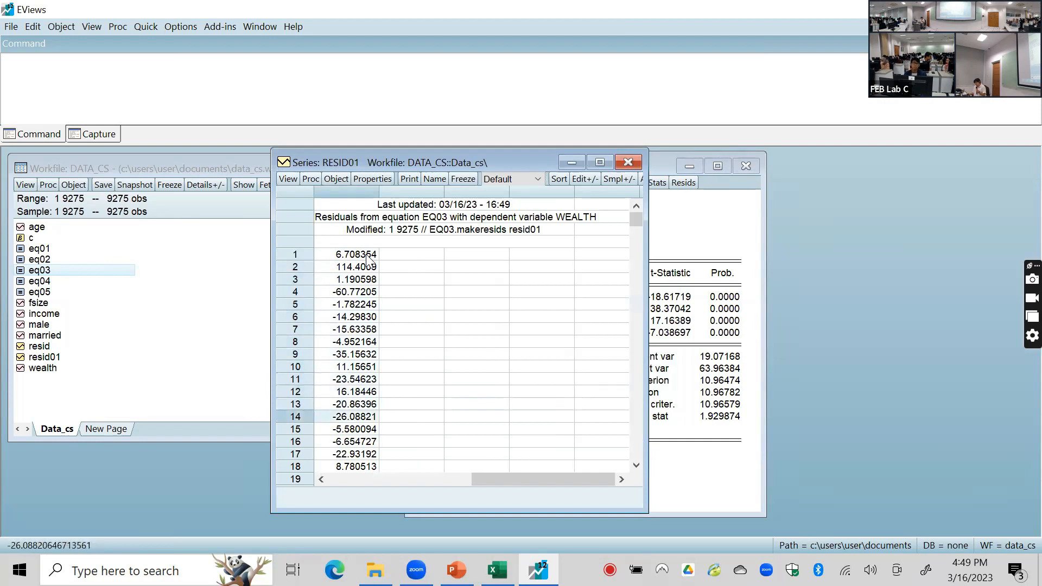
Examine the RESID01 residuals down to observation 20 and back up to observation 1, and close the series window
key("Down")
key("Down")
key("Up")
key("Up")
key("Up")
key("Up")
key("Up")
key("Up")
key("Up")
key("Up")
key("Up")
key("Up")
key("Up")
key("Up")
key("Up")
key("Up")
key("Up")
key("Up")
key("Up")
key("Up")
key("Up")
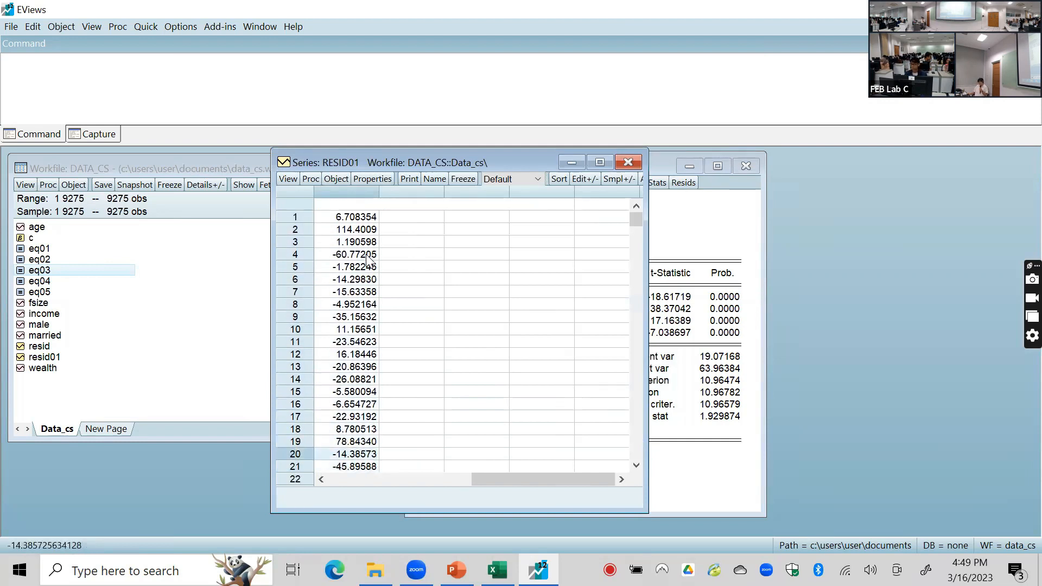
key("Up")
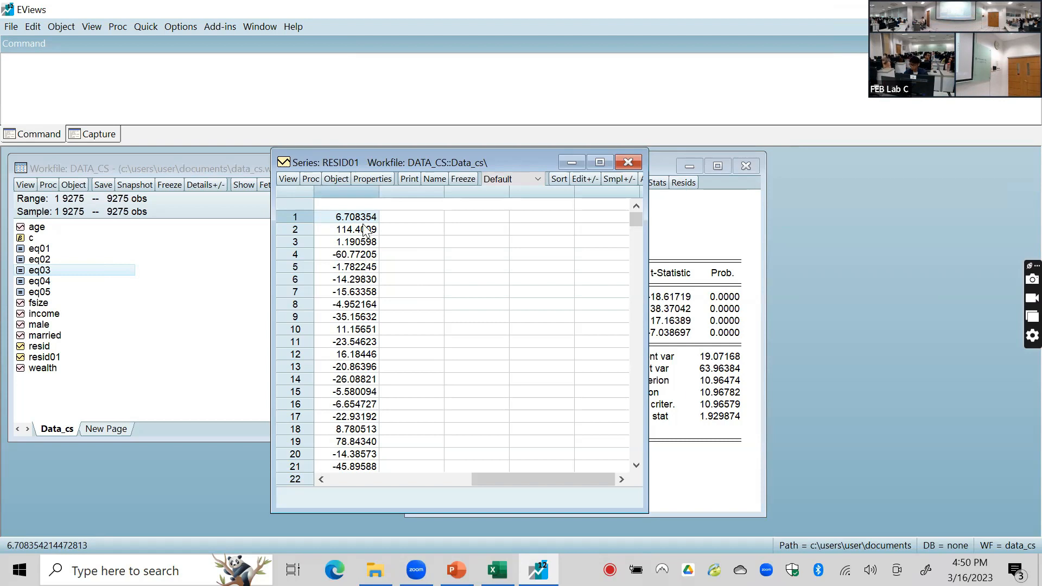
left_click(629, 162)
Switch to the PowerPoint slide show and advance past the Make Residual Series slides to the Hypothesis Testing slide
mouse_move(456, 569)
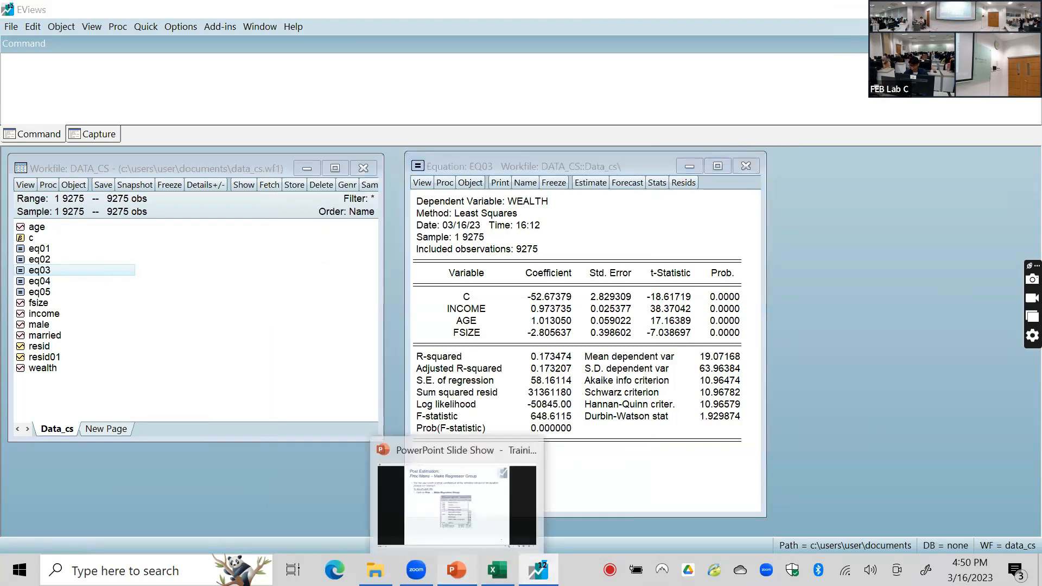
left_click(456, 505)
left_click(638, 460)
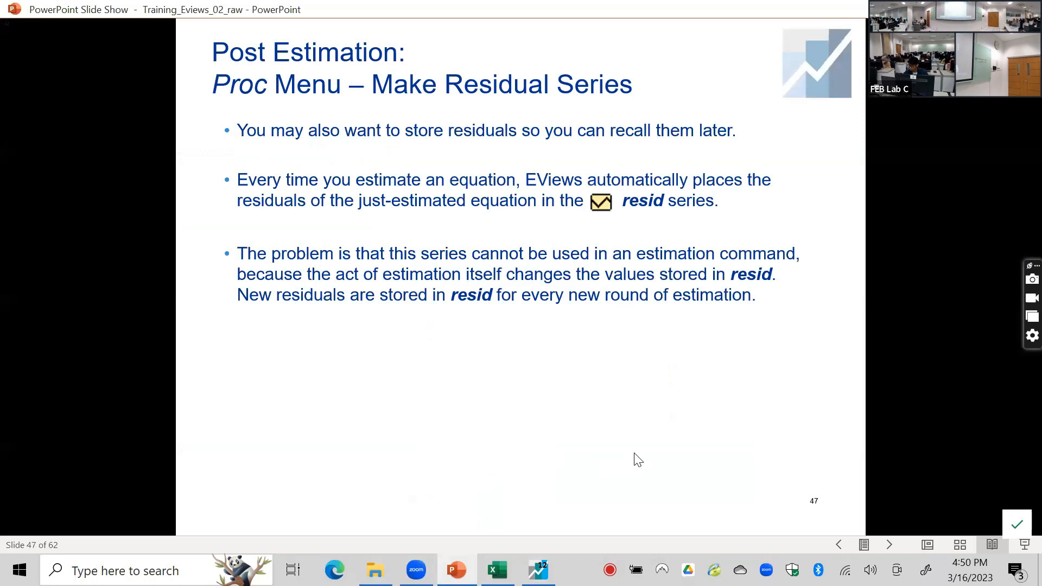
left_click(638, 460)
key("Right")
key("Right")
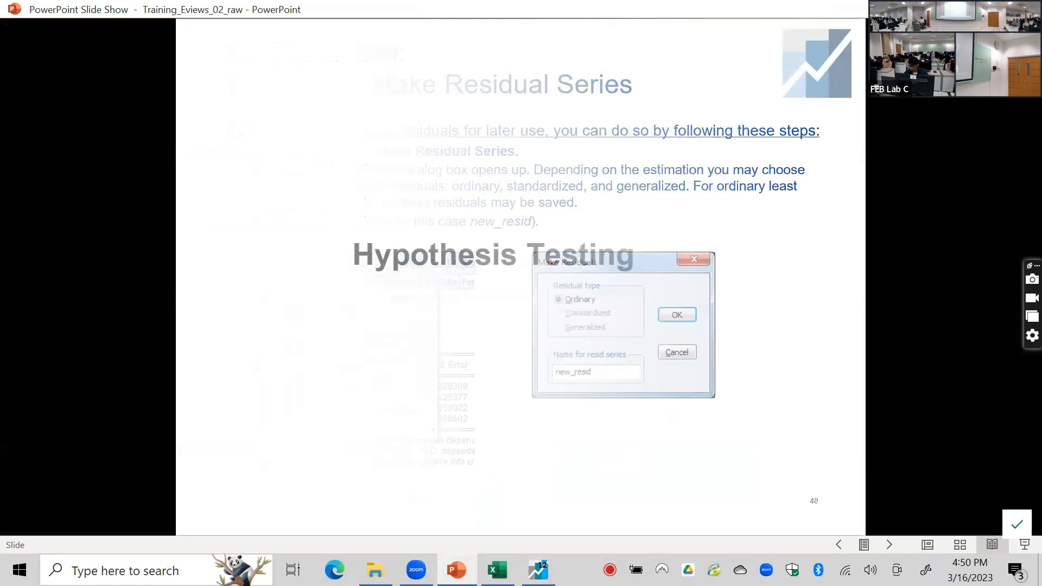
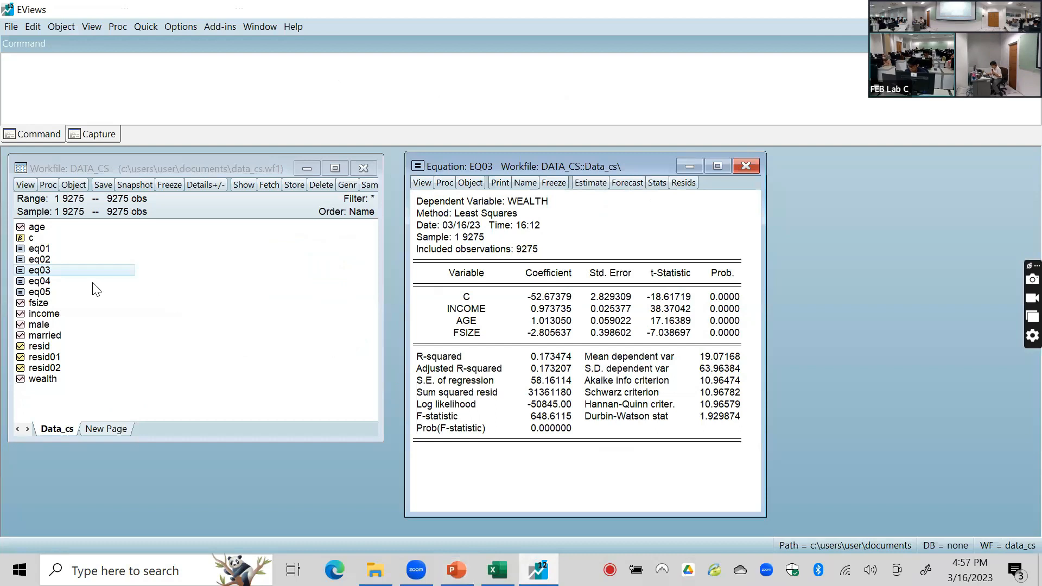
Return to EViews, view equation eq04, close the EQ04 and EQ03 windows, and open equation eq05
double_click(45, 283)
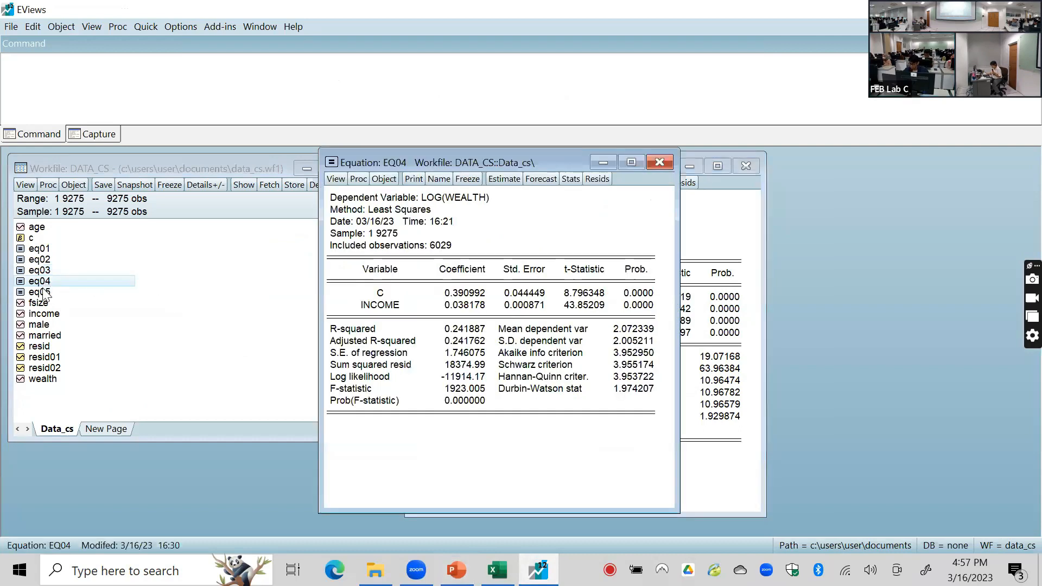
left_click(659, 163)
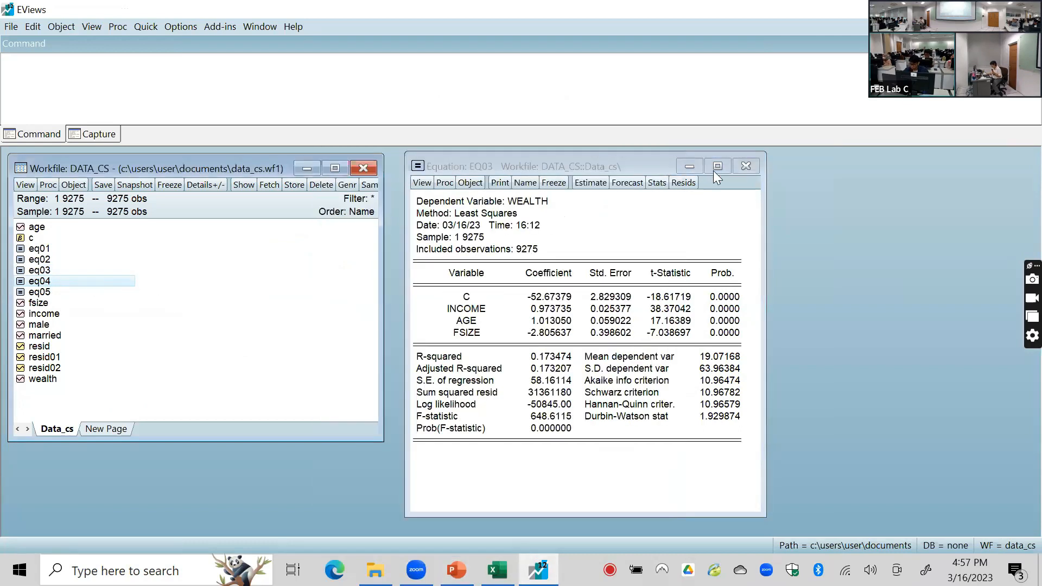
left_click(746, 166)
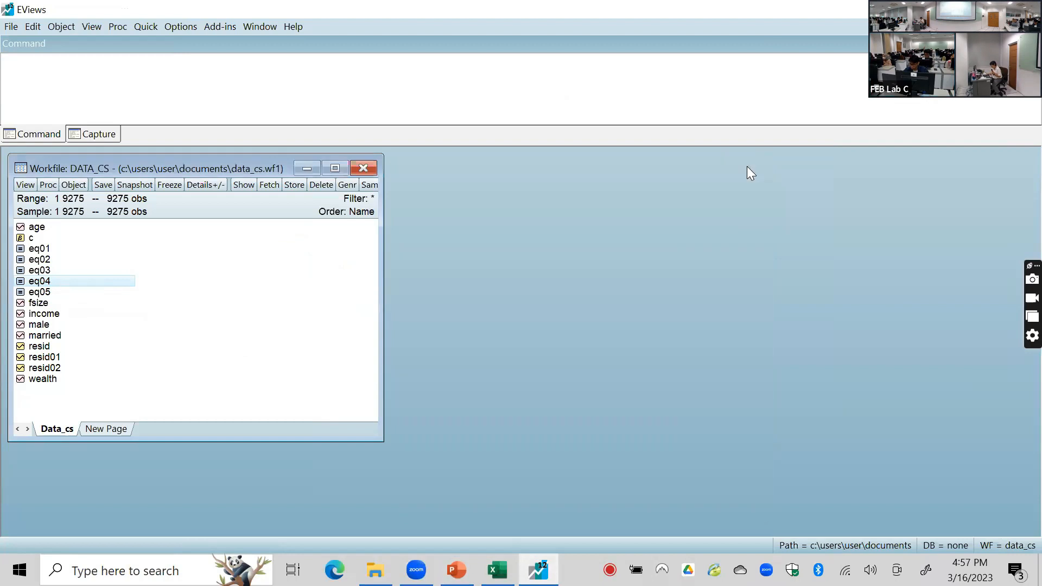
left_click(42, 293)
double_click(41, 293)
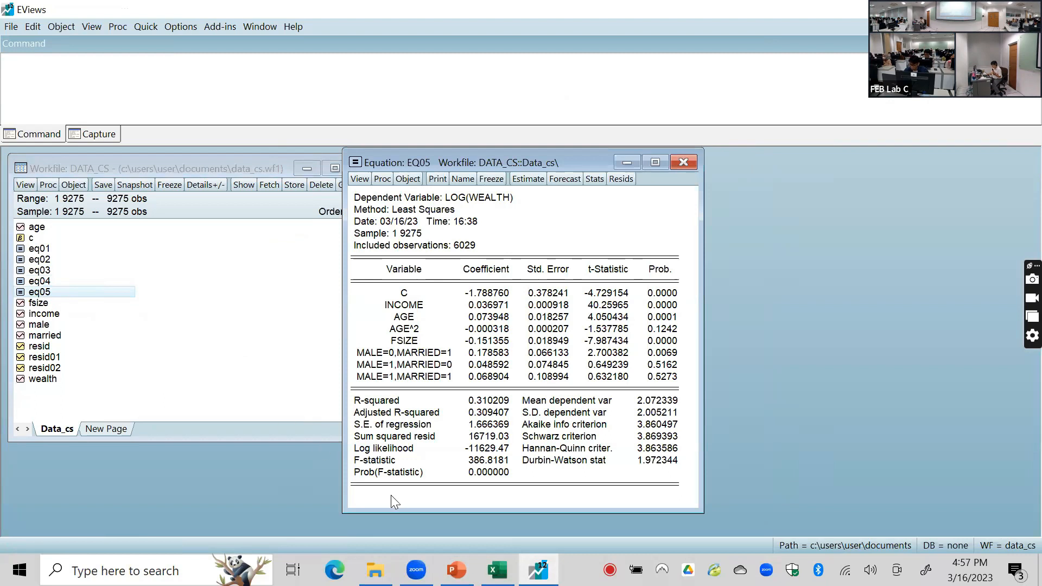
Switch to the PowerPoint slide show and go through the heteroskedasticity slides up to slide 59 on robust standard errors
left_click(455, 570)
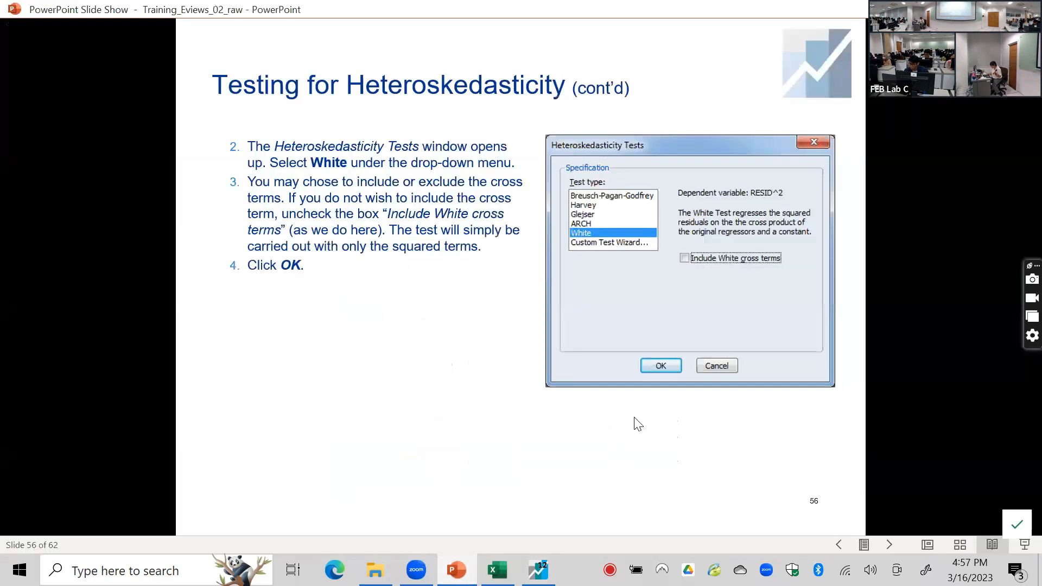
left_click(666, 375)
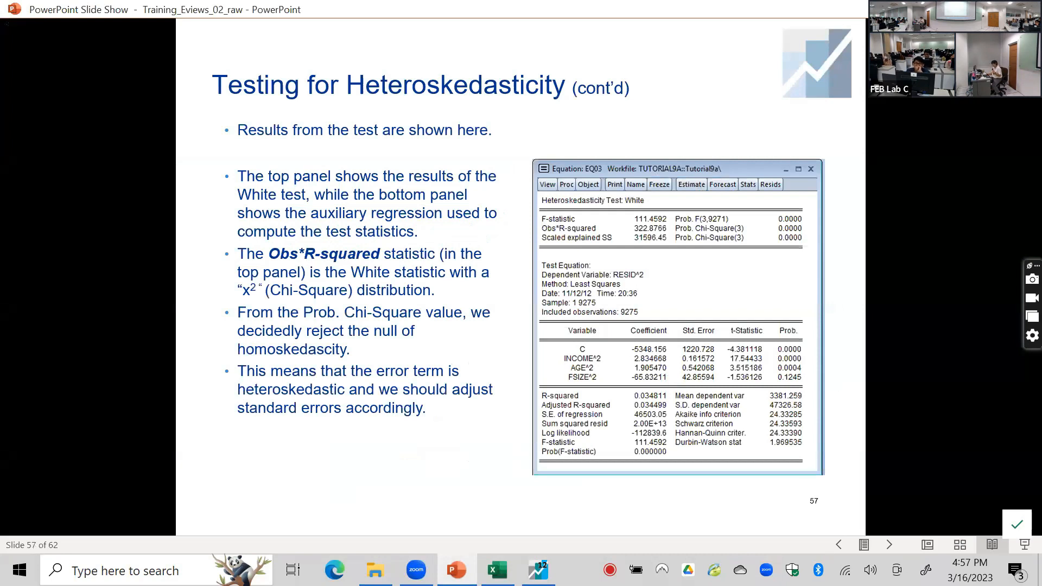
key("Right")
key("Right")
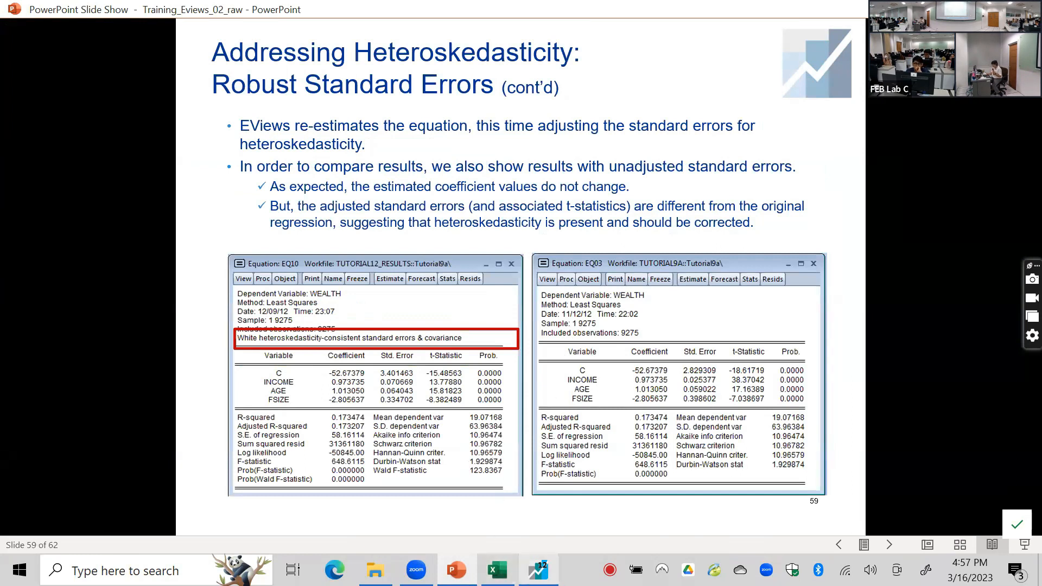
Return to EViews, open equation eq03 and run a White heteroskedasticity test with cross terms included
left_click(538, 570)
double_click(49, 273)
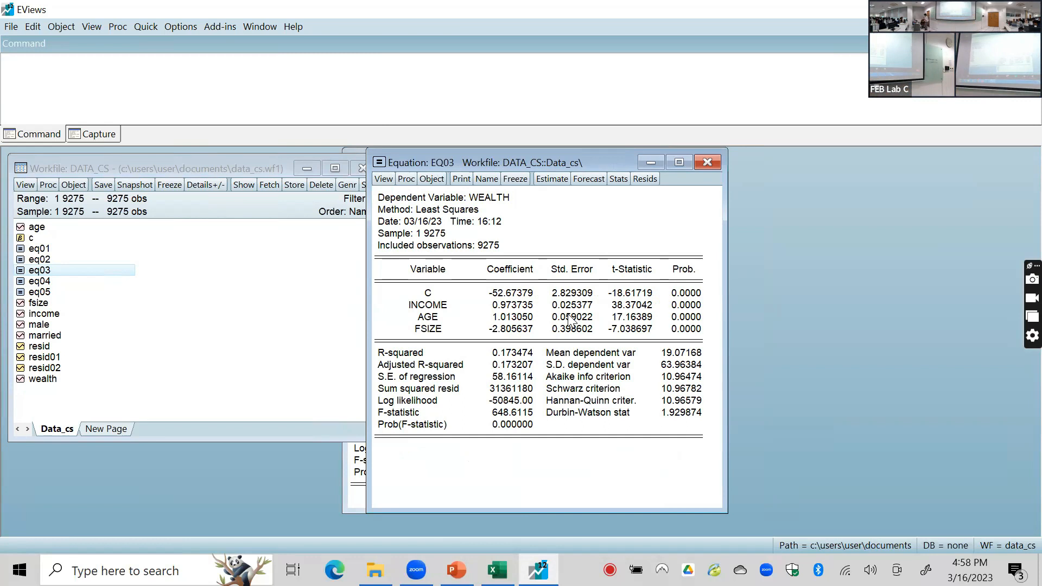
left_click(379, 181)
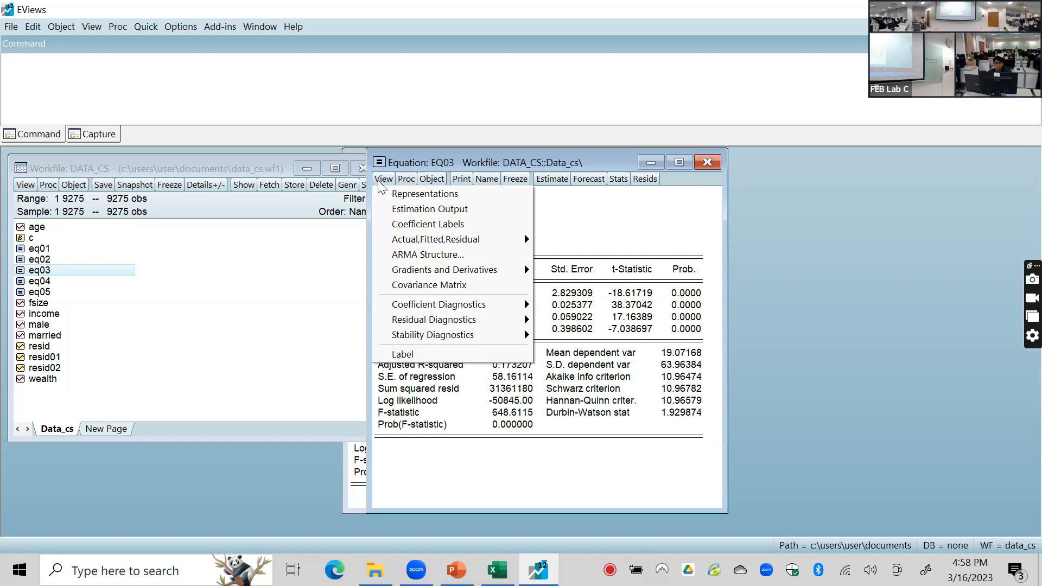
mouse_move(413, 327)
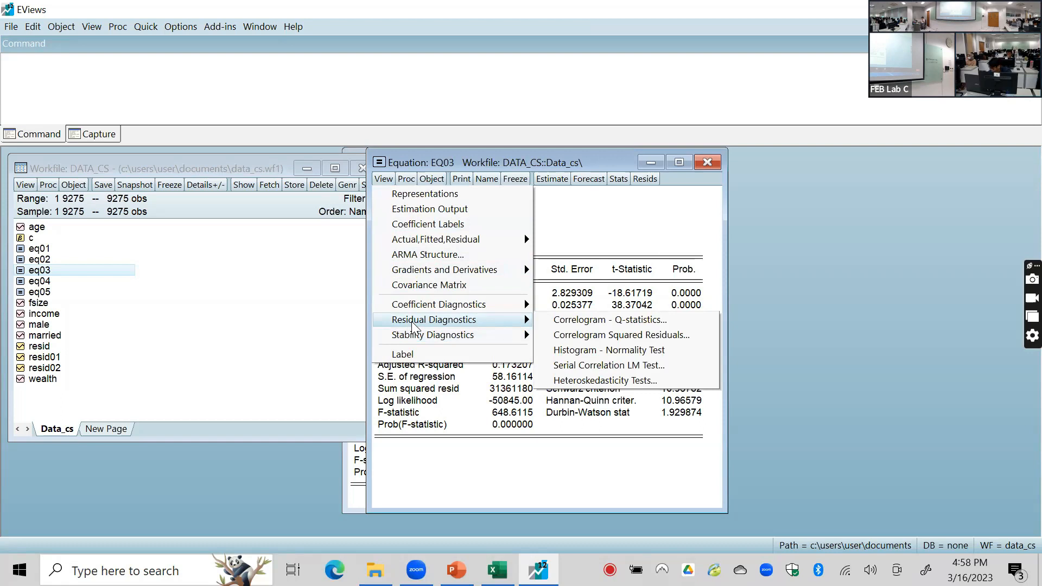
mouse_move(523, 334)
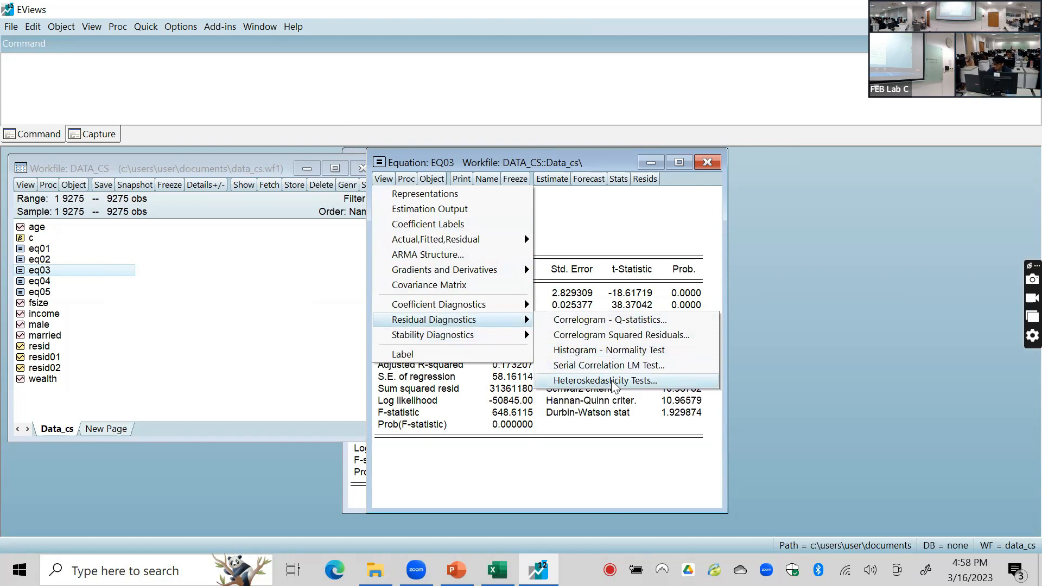
left_click(612, 381)
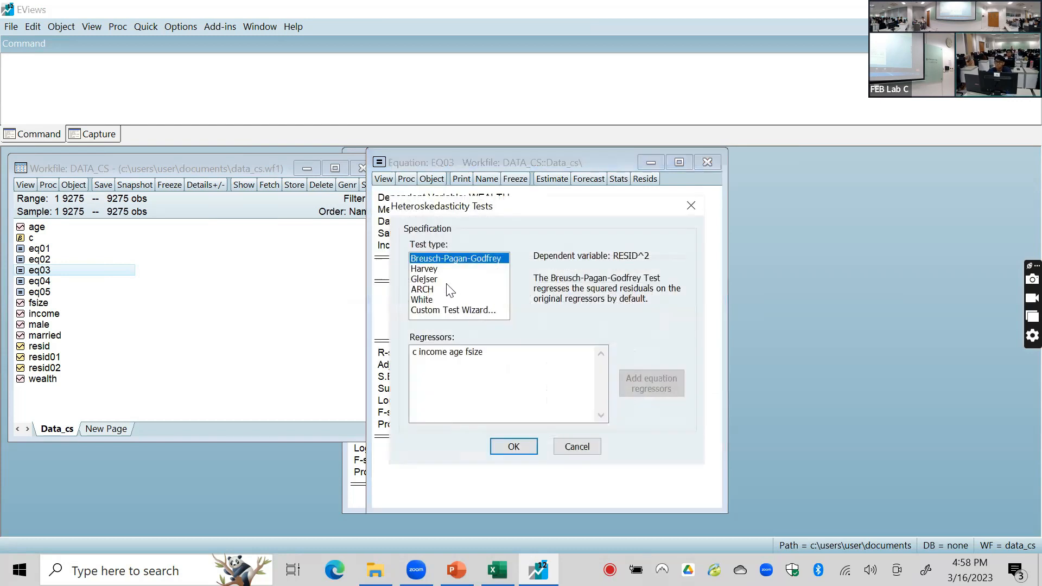
left_click(422, 299)
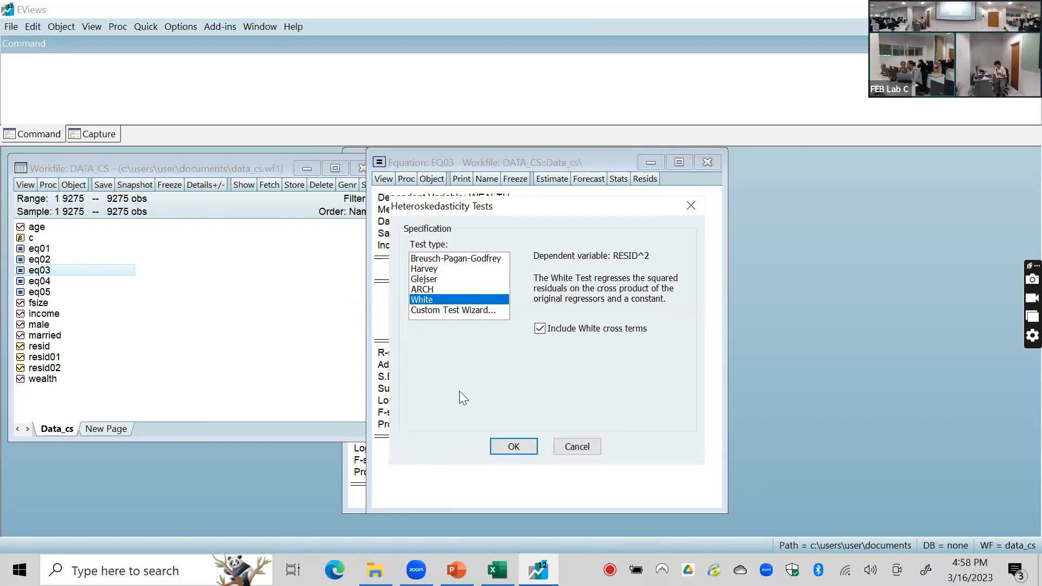
left_click(514, 447)
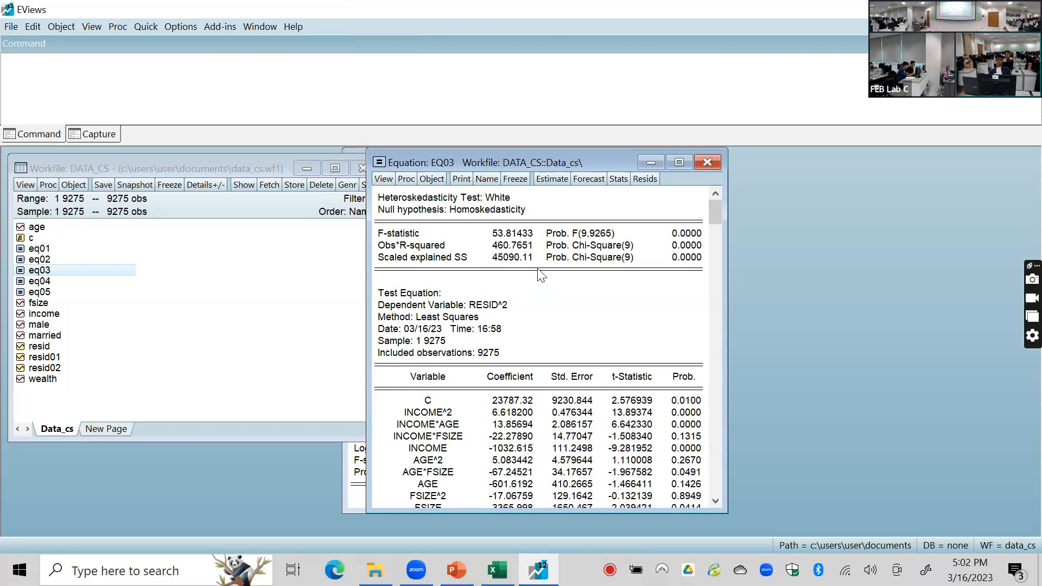
Re-estimate EQ03 with the coefficient covariance method set to Huber-White, keeping the specification wealth c income age fsize
left_click(560, 183)
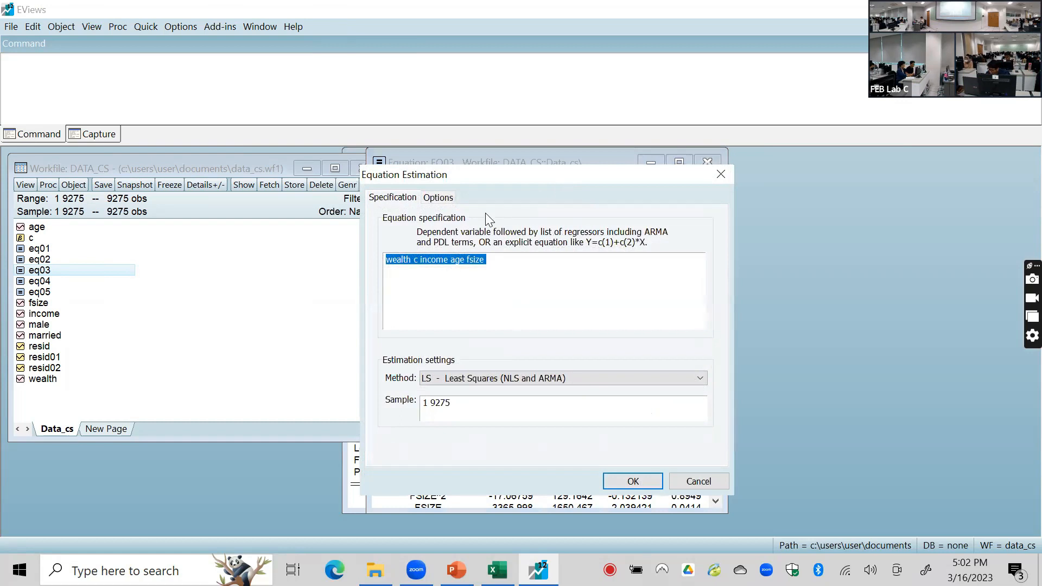
left_click(453, 201)
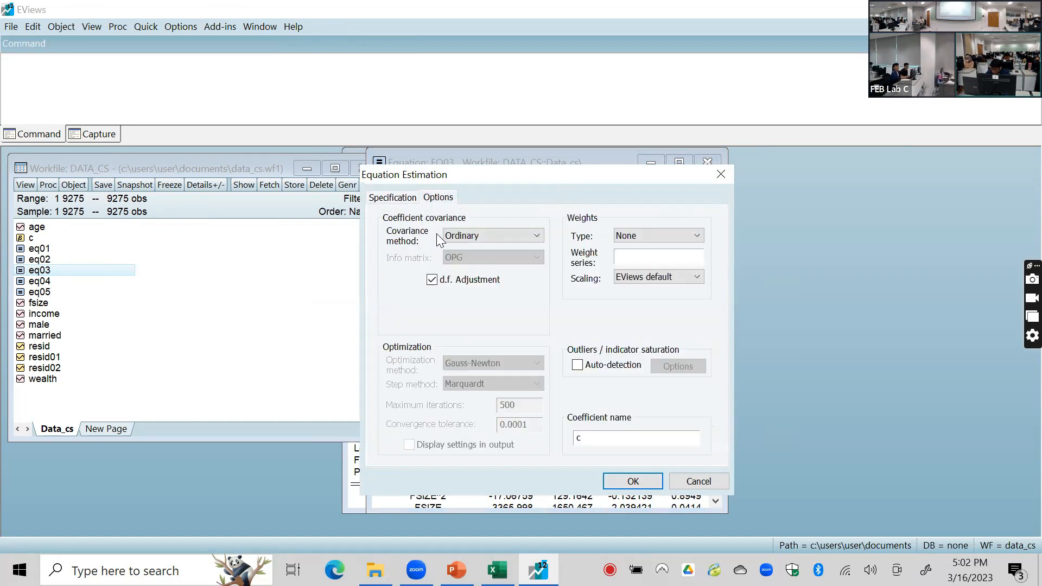
left_click(458, 236)
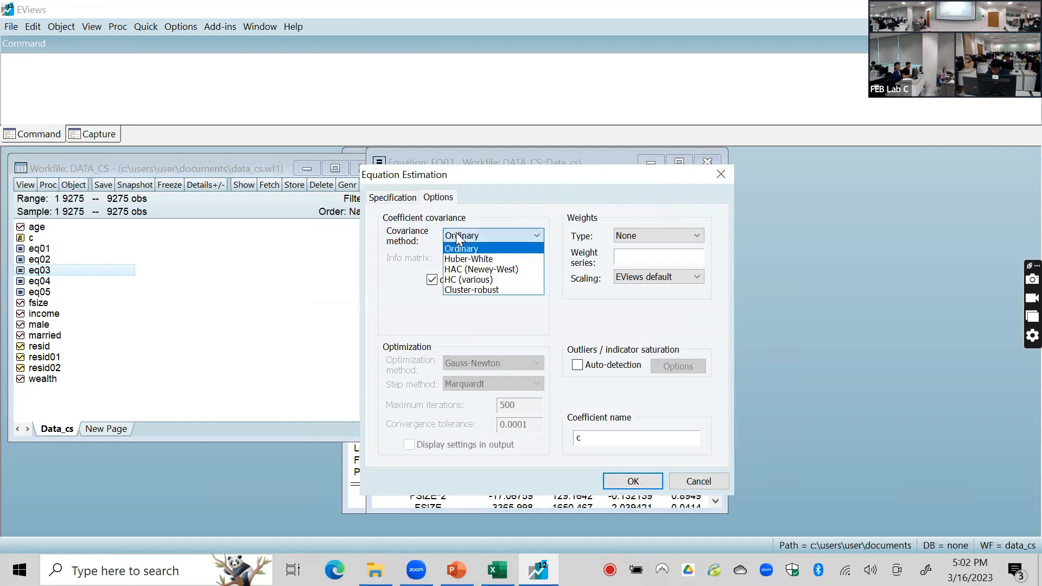
left_click(465, 262)
left_click(517, 238)
left_click(518, 239)
left_click(398, 201)
left_click(435, 198)
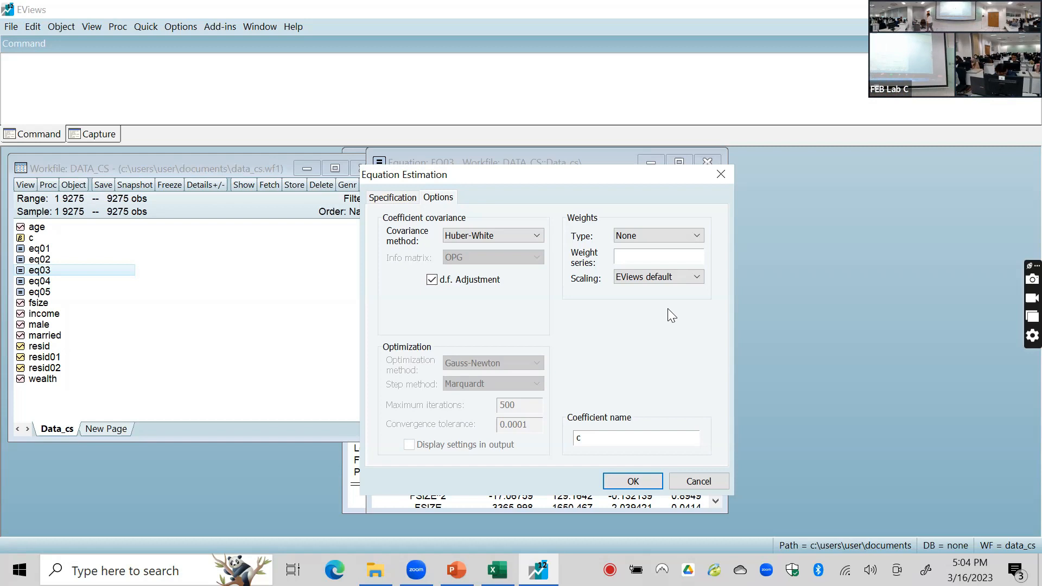
left_click(634, 483)
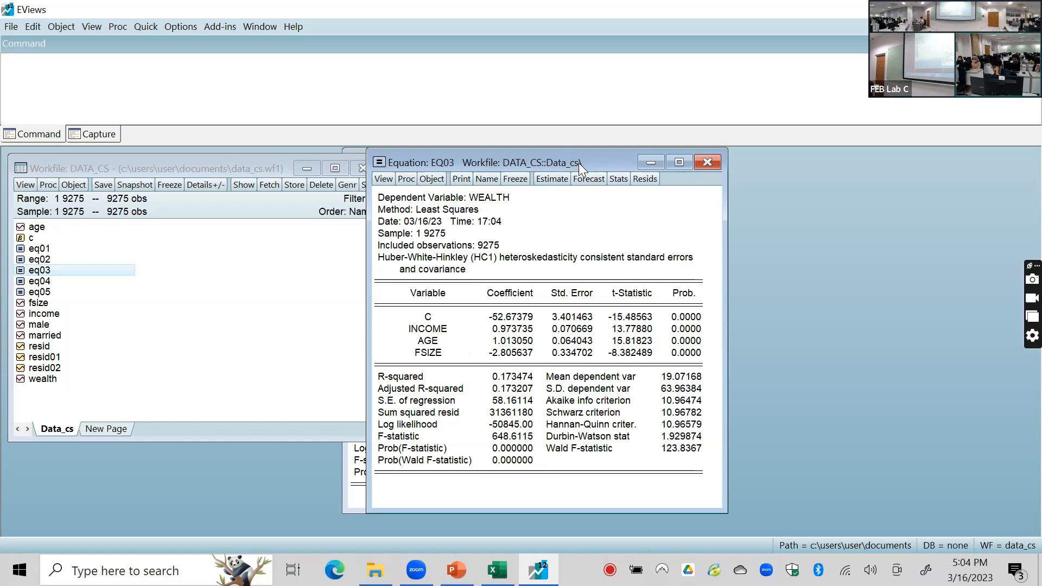
left_click(324, 99)
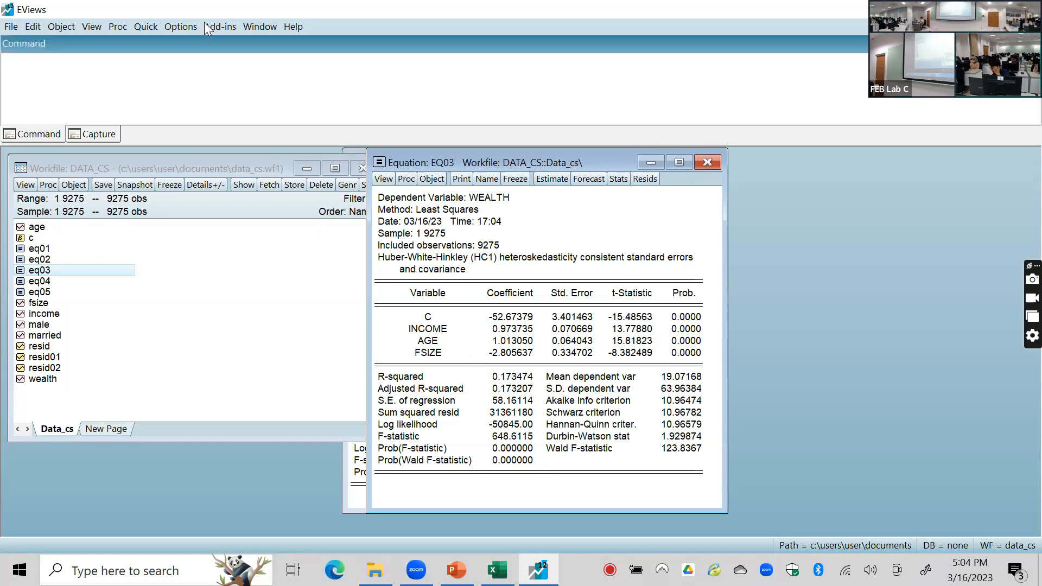
left_click(142, 27)
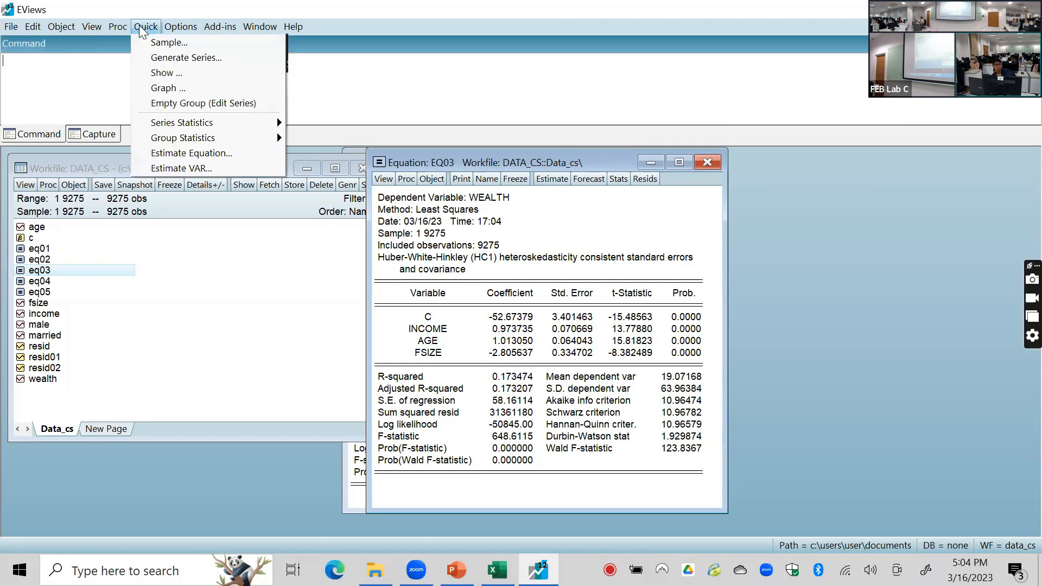
left_click(192, 153)
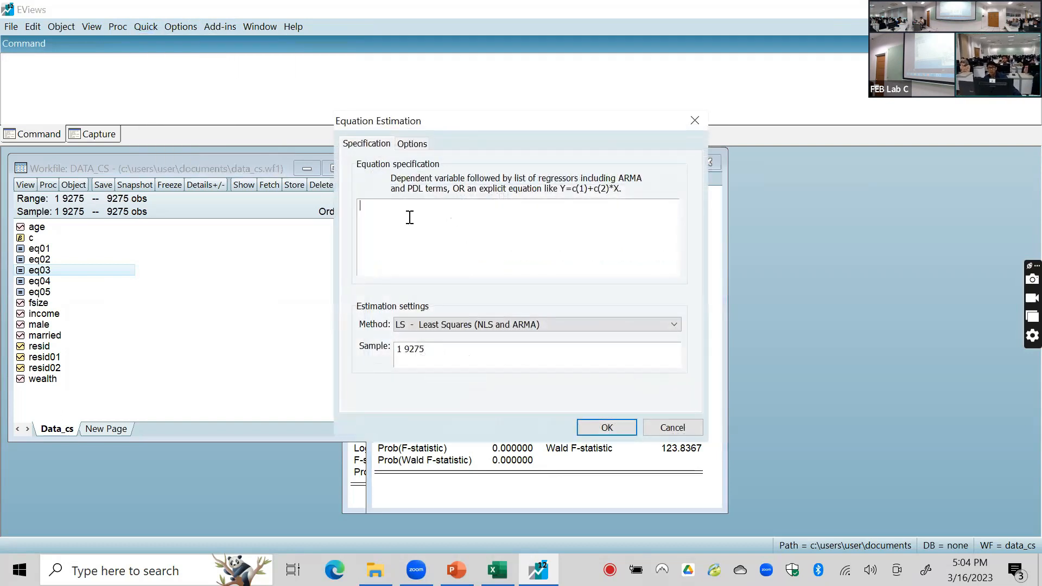
type("wealth c income")
left_click(693, 127)
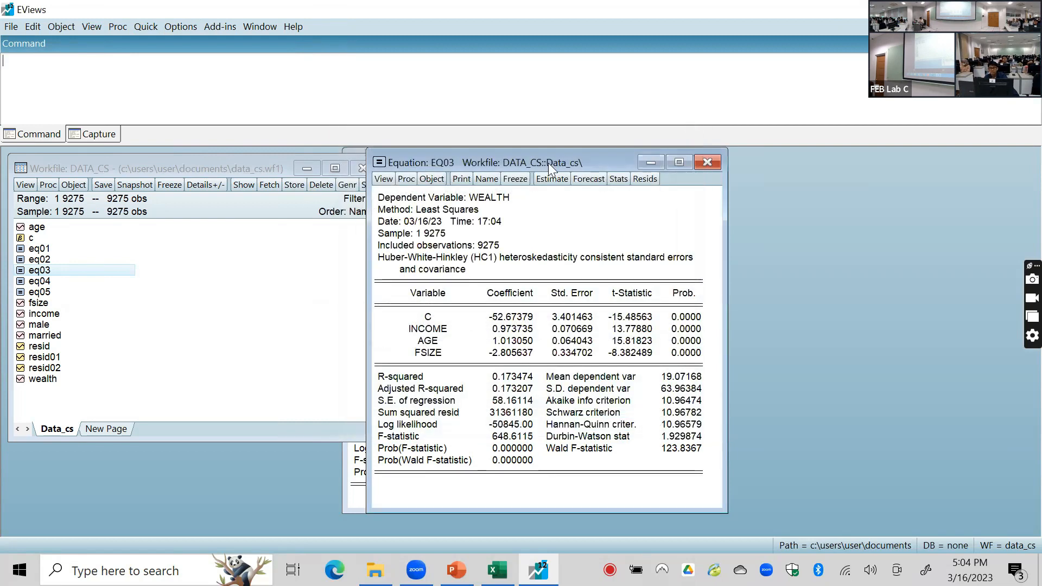
Estimate a new least squares equation, wealth c income age fsize, with ordinary standard errors over the sample 1 9275
left_click(145, 27)
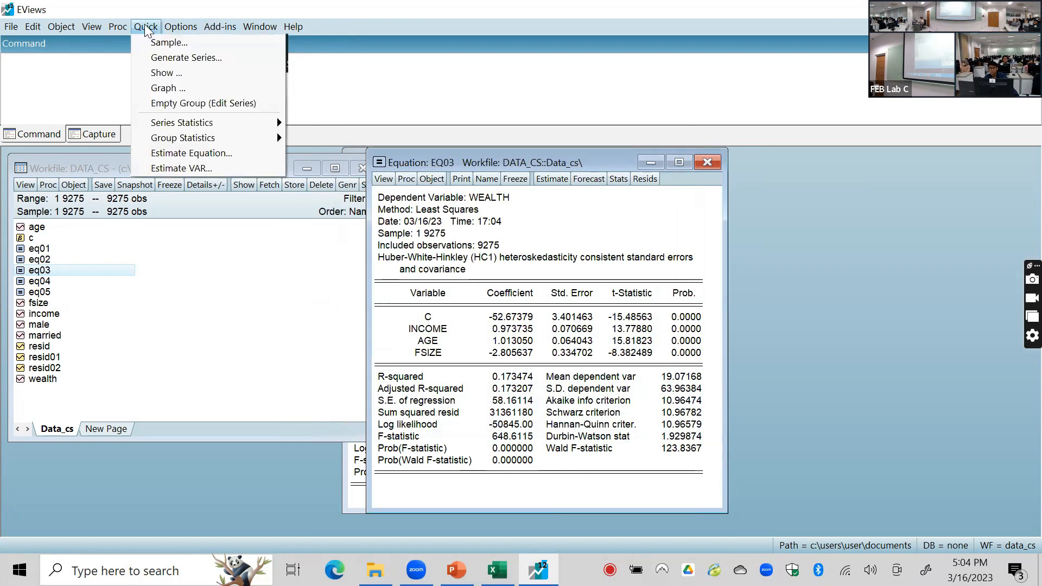
left_click(177, 154)
type("wealth c")
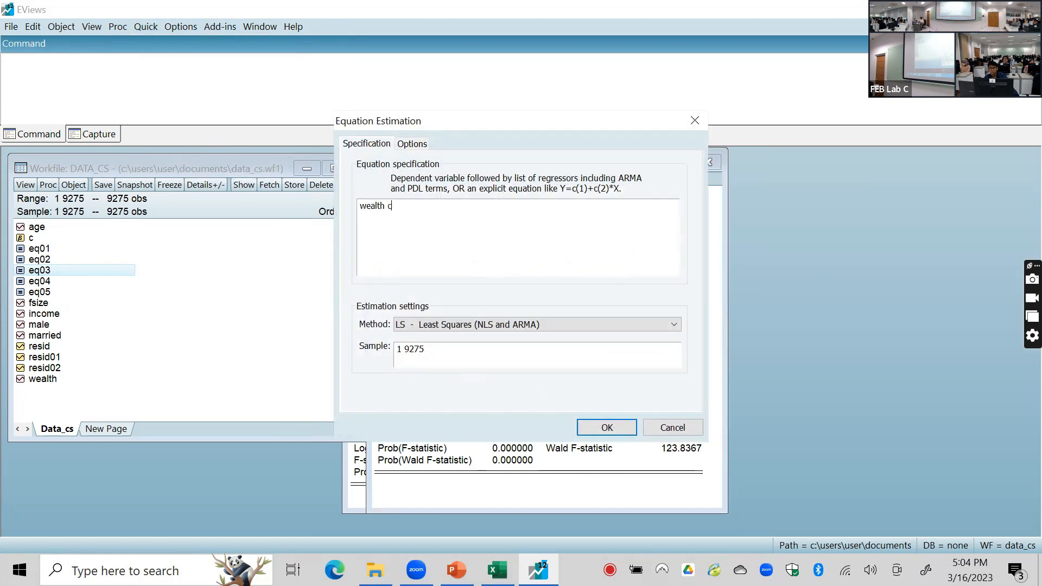
type(" income age fsize")
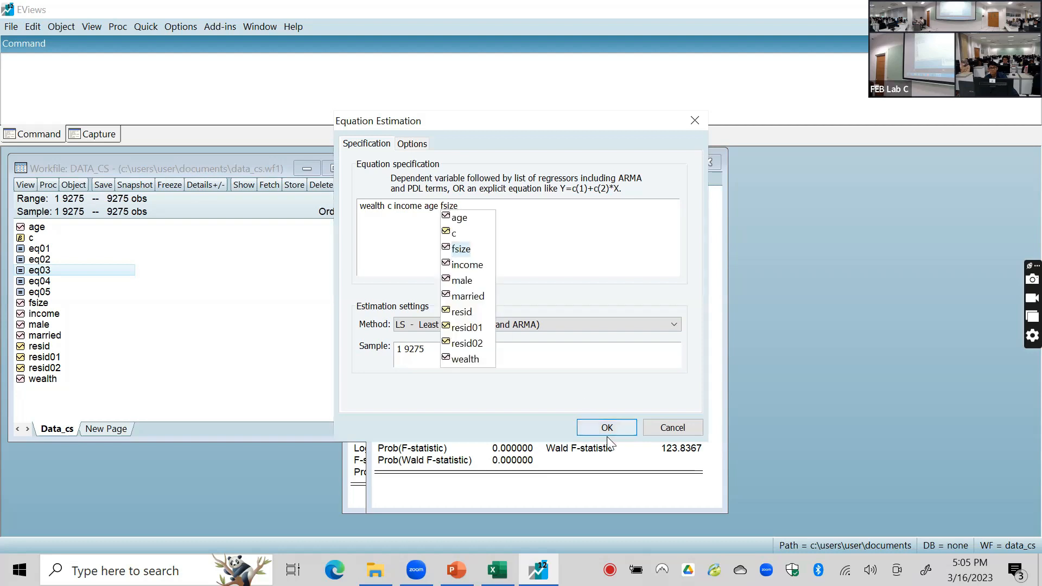
left_click(607, 427)
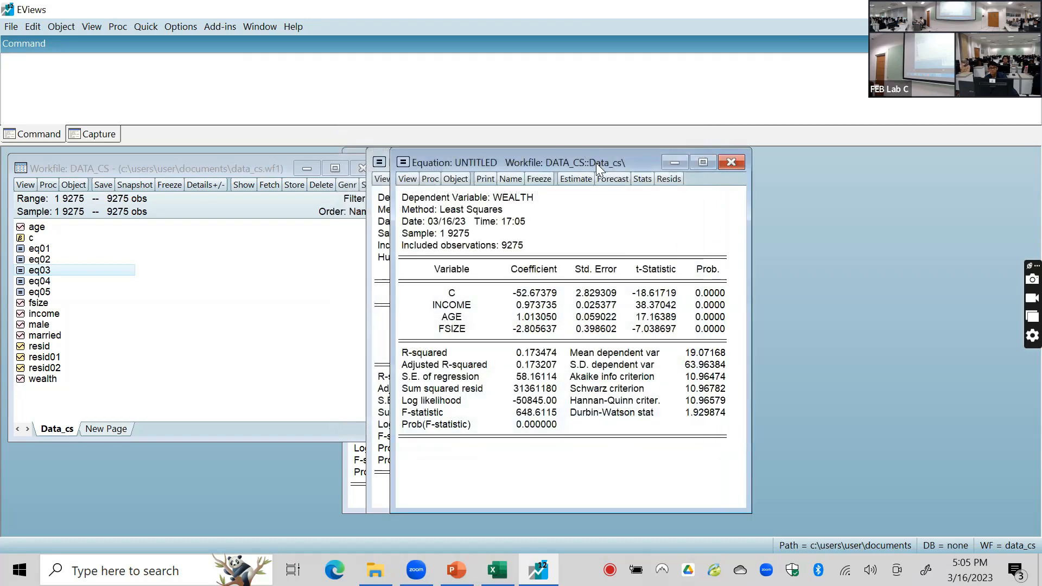
Arrange the EQ03 and untitled equation windows side by side to compare the robust and ordinary standard errors
left_click(382, 185)
left_click_drag(581, 164, 283, 155)
left_click(516, 159)
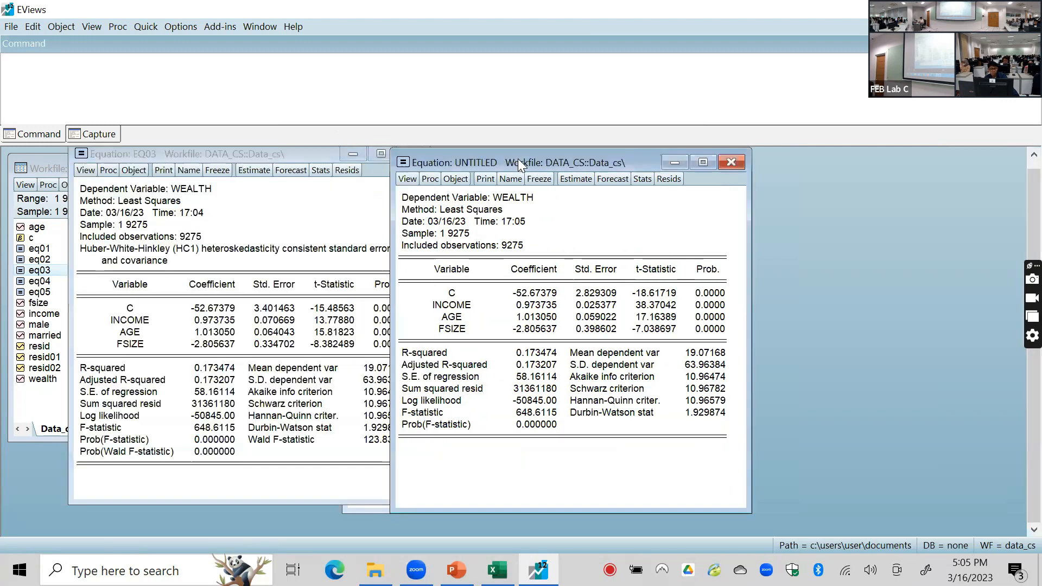
left_click_drag(517, 159, 606, 148)
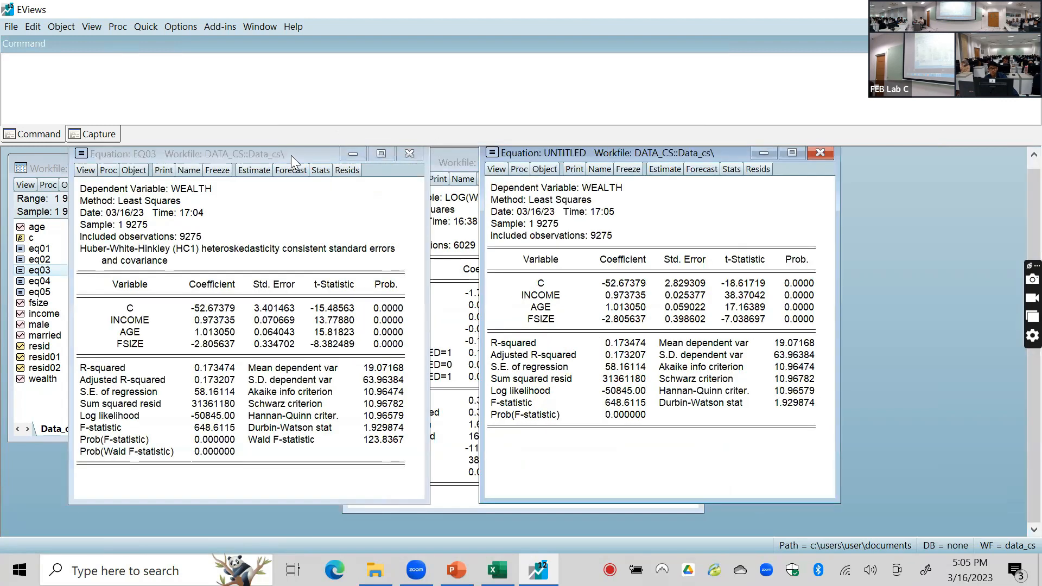
left_click(291, 155)
left_click_drag(292, 154, 343, 146)
left_click(747, 342)
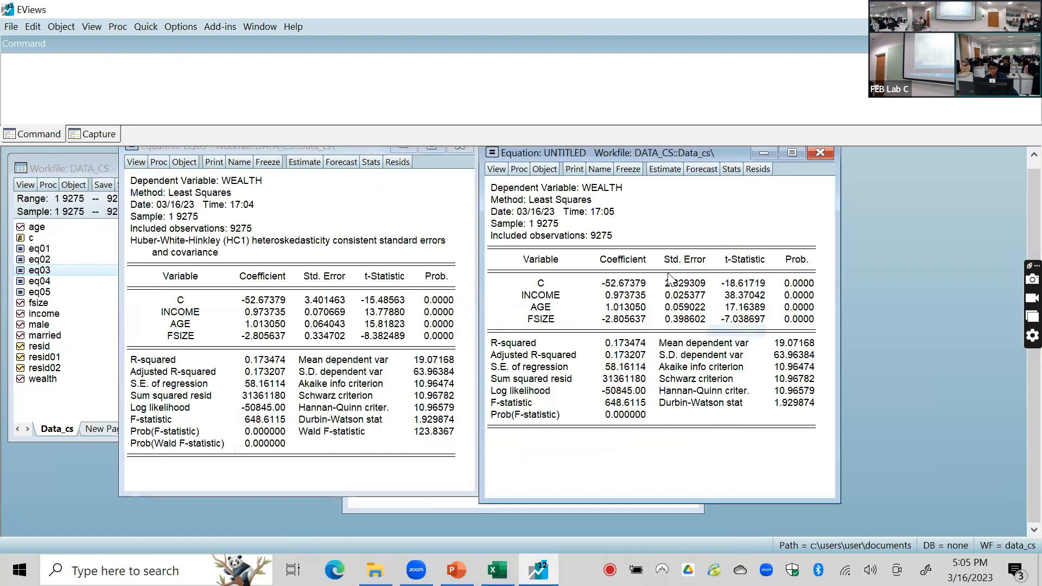
left_click(380, 240)
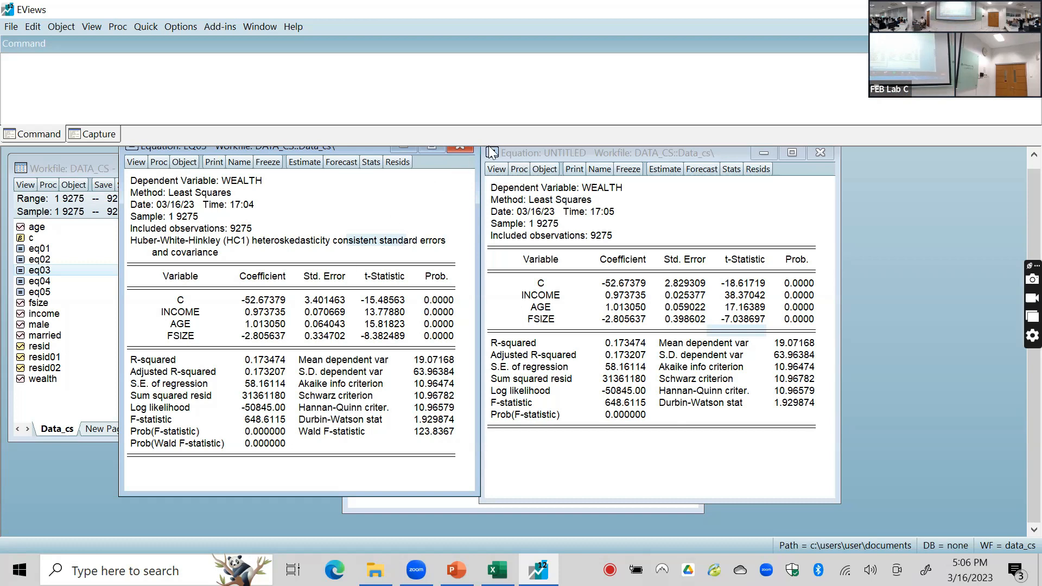
left_click(514, 134)
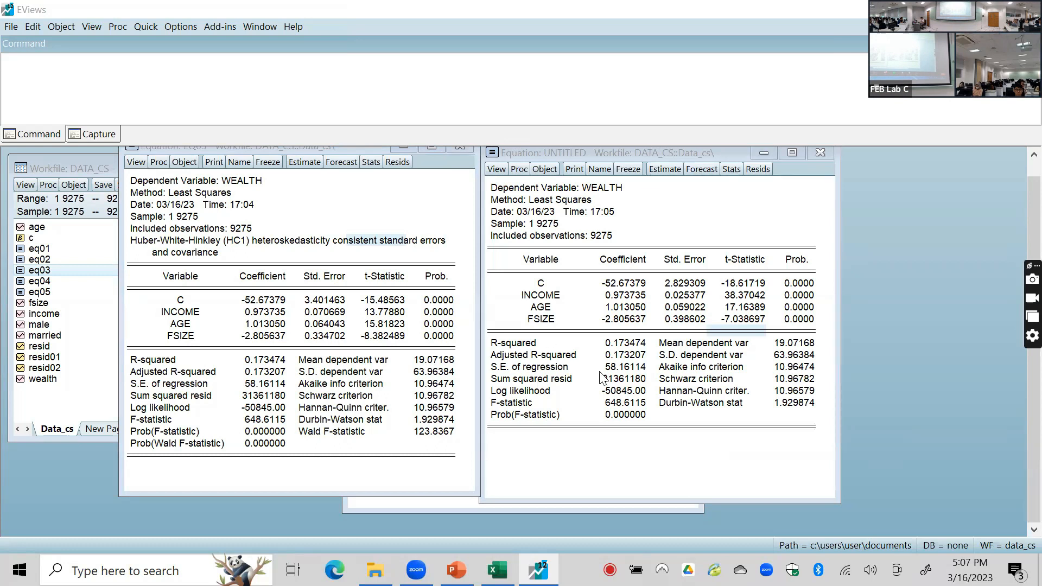
Switch to the PowerPoint slide show and advance to the Weighted Least Squares slide
left_click(457, 569)
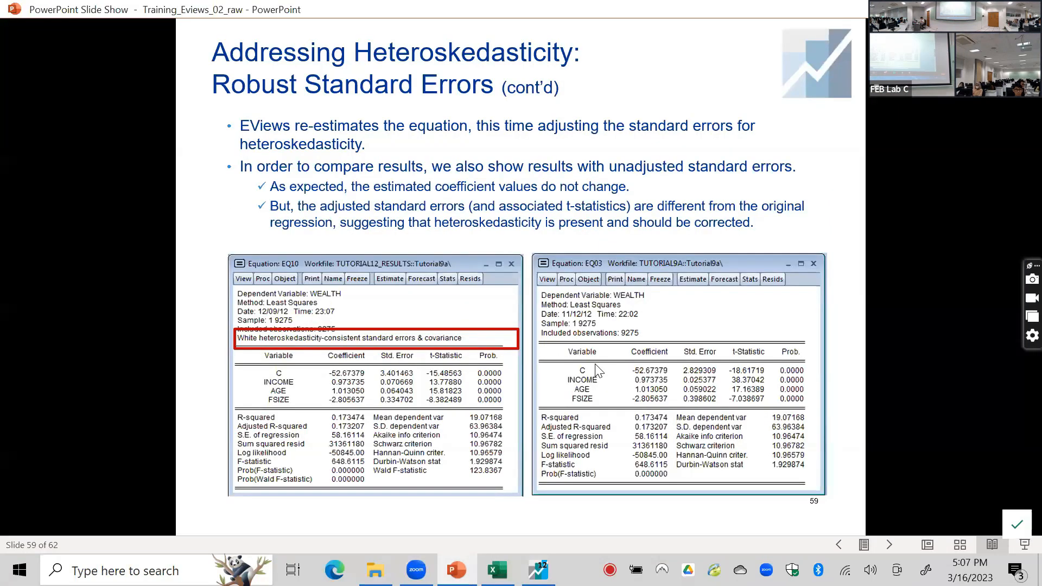
left_click(596, 371)
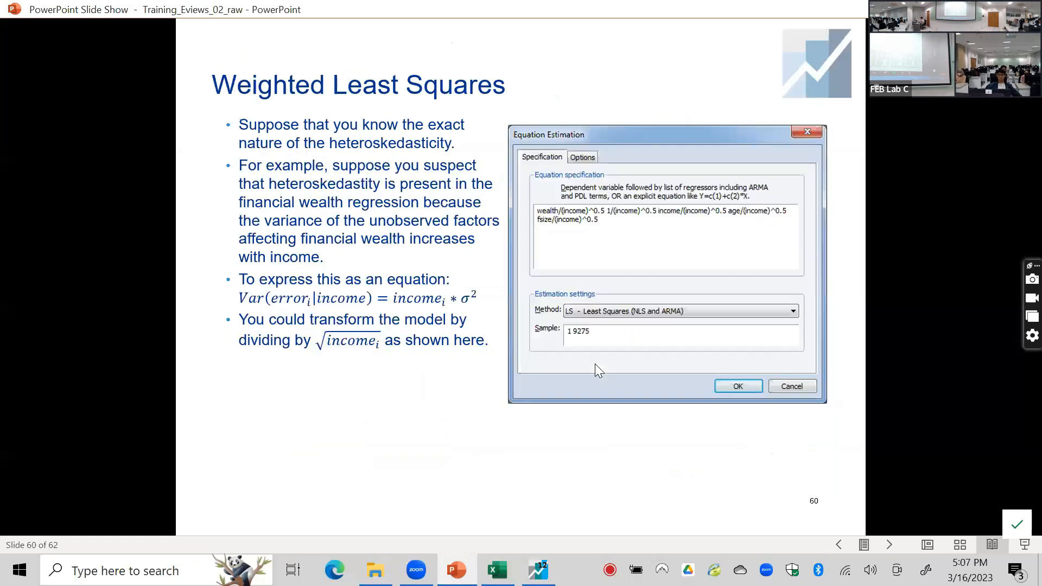